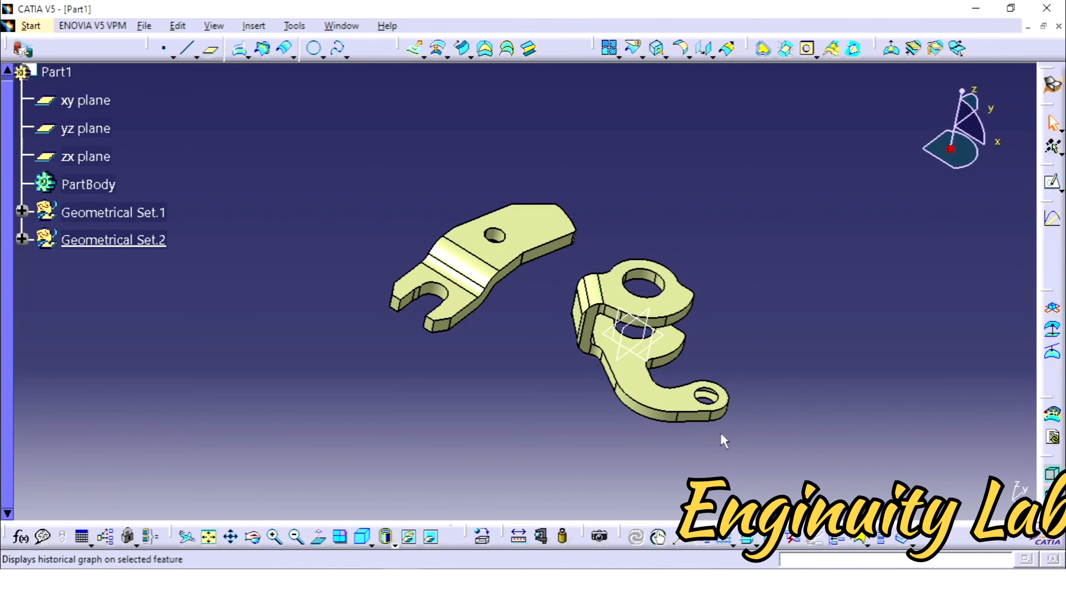
# Examine the forked lever and the cam-shaped bracket surface models from several angles.
pyautogui.middleClick(666, 243)
pyautogui.moveTo(590, 276); pyautogui.dragTo(713, 200, button='middle')
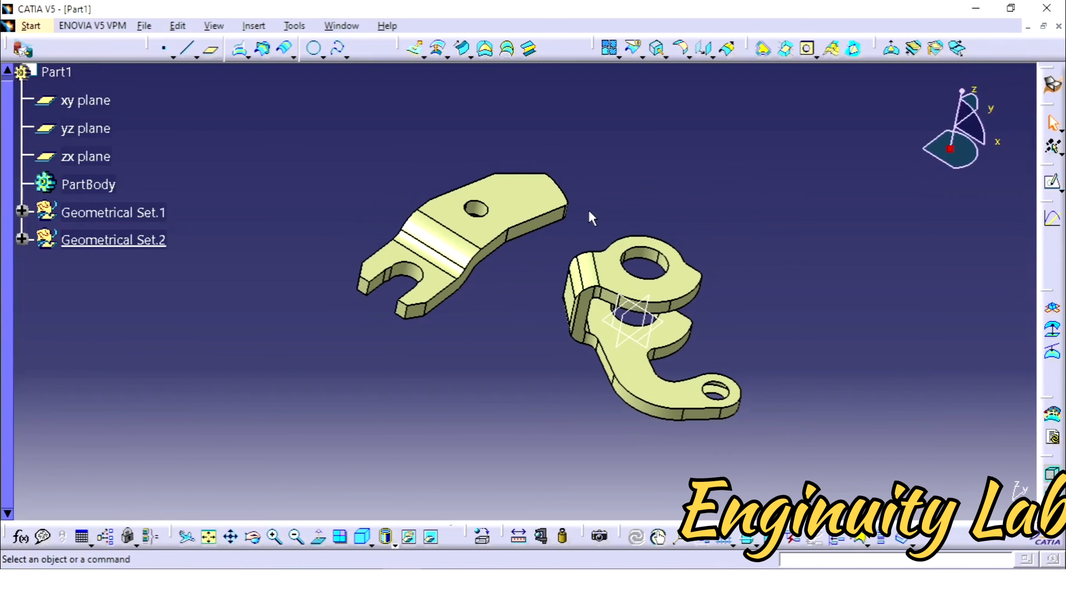
pyautogui.moveTo(590, 213); pyautogui.dragTo(618, 288, button='middle')
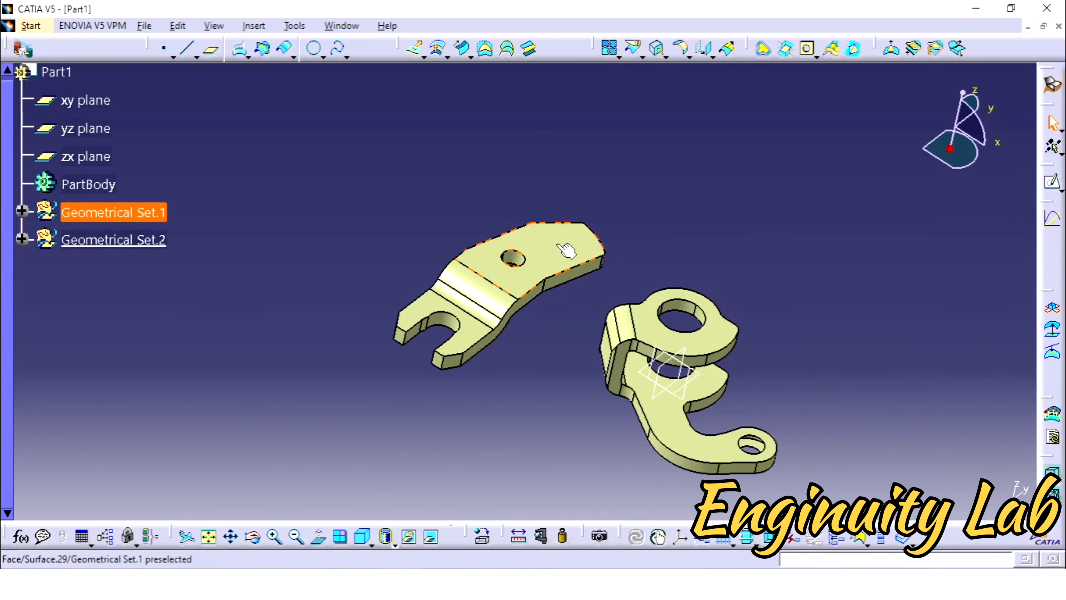
pyautogui.moveTo(486, 231); pyautogui.dragTo(572, 338, button='middle')
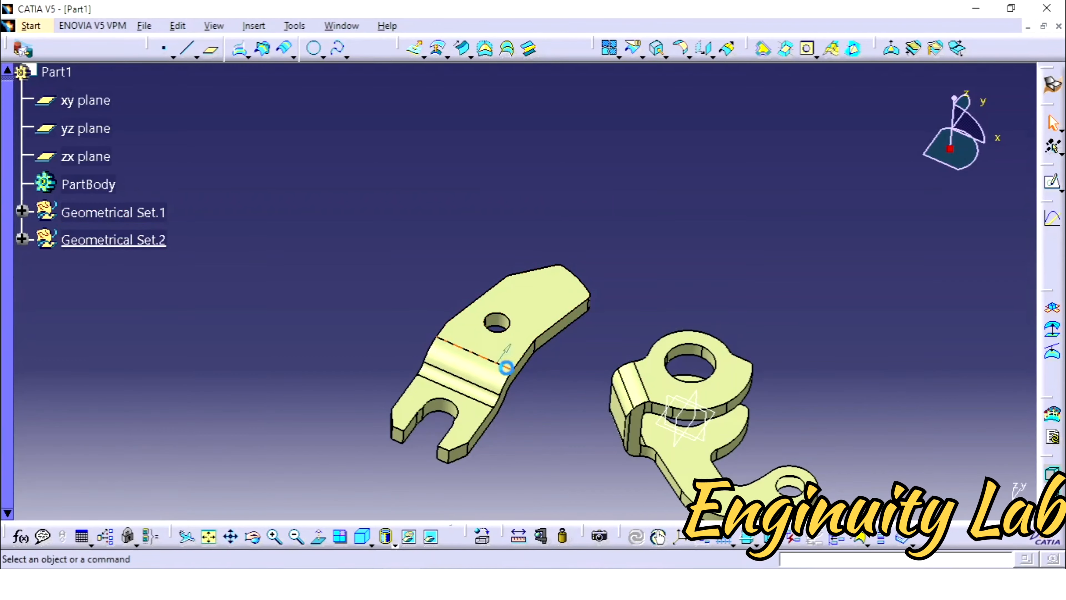
pyautogui.moveTo(593, 299); pyautogui.dragTo(525, 190, button='middle')
pyautogui.click(628, 350)
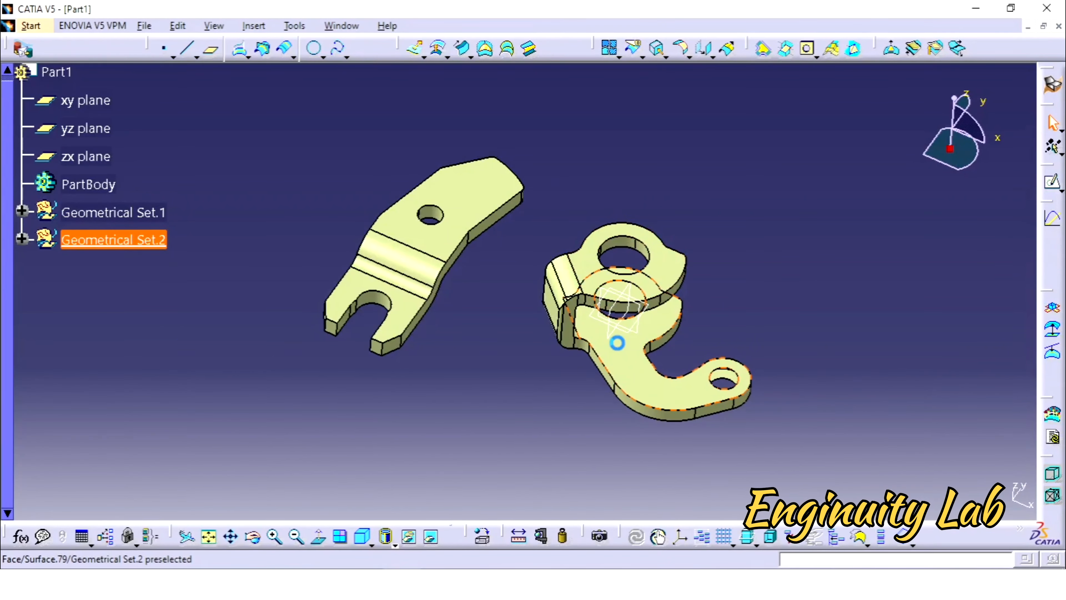
pyautogui.click(639, 345)
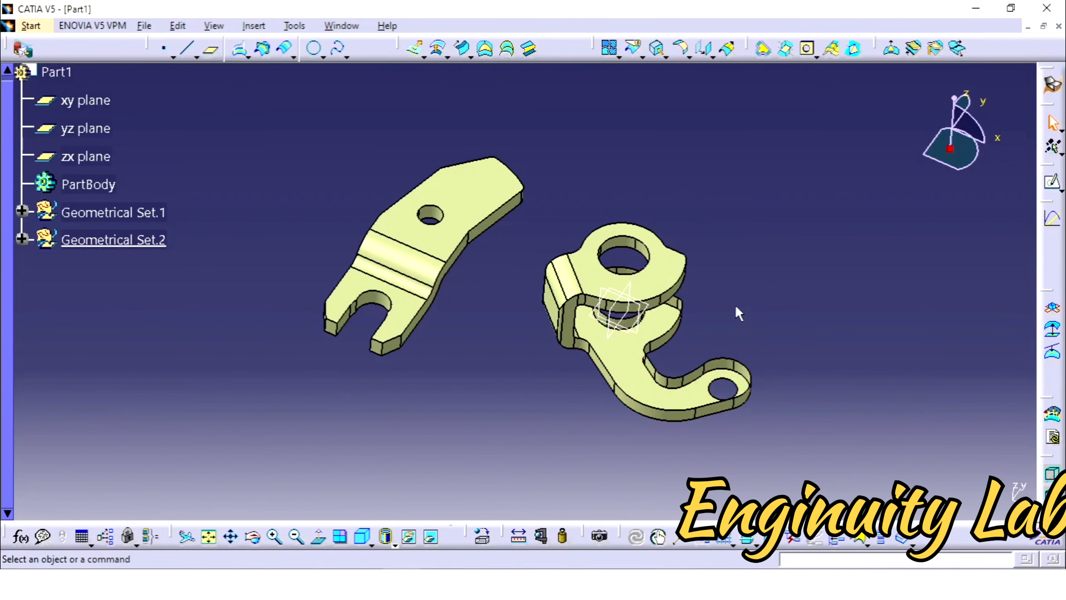
pyautogui.moveTo(737, 309); pyautogui.dragTo(562, 317, button='middle')
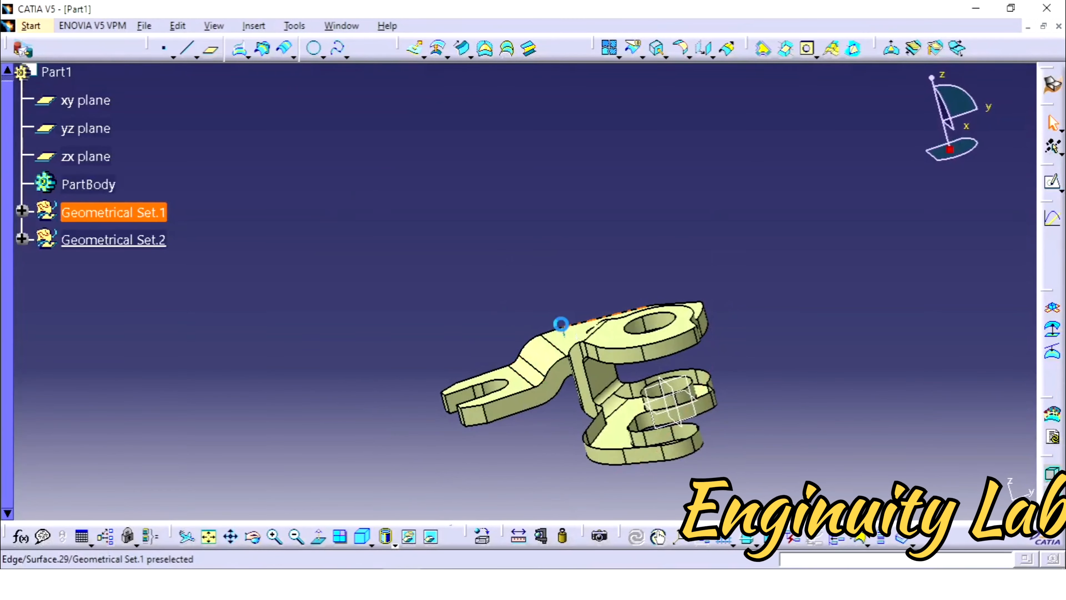
pyautogui.rightClick(563, 325)
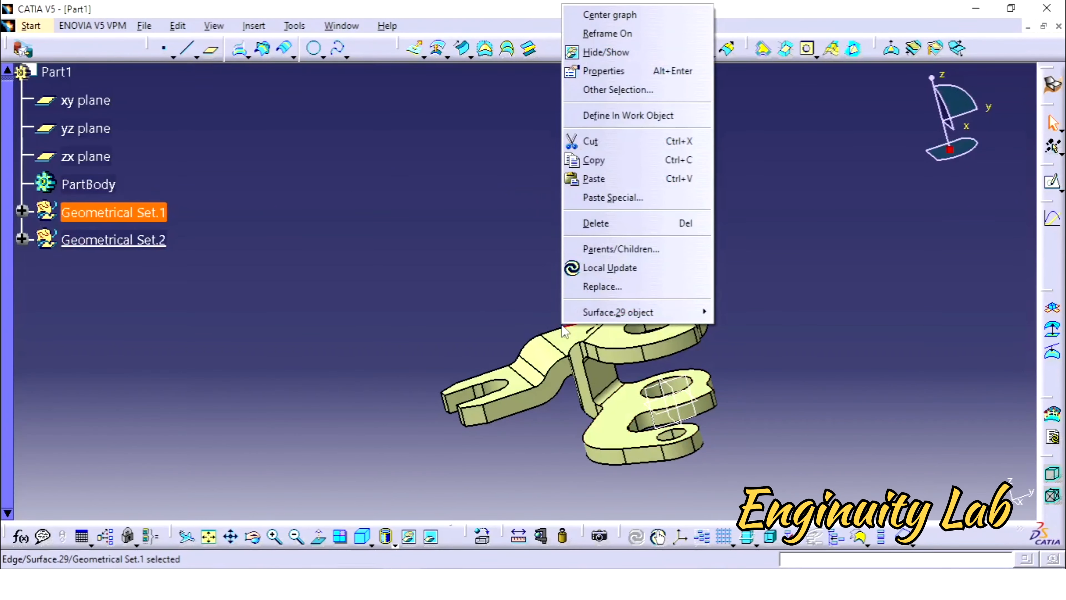
pyautogui.click(219, 120)
pyautogui.moveTo(471, 183); pyautogui.dragTo(632, 199, button='middle')
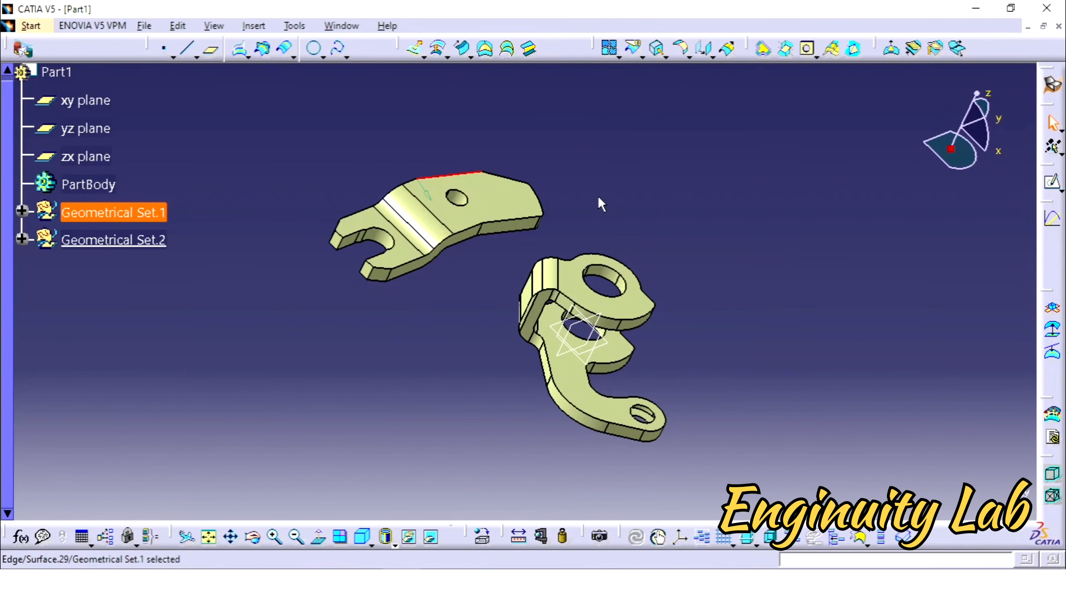
pyautogui.moveTo(516, 172); pyautogui.dragTo(521, 275, button='middle')
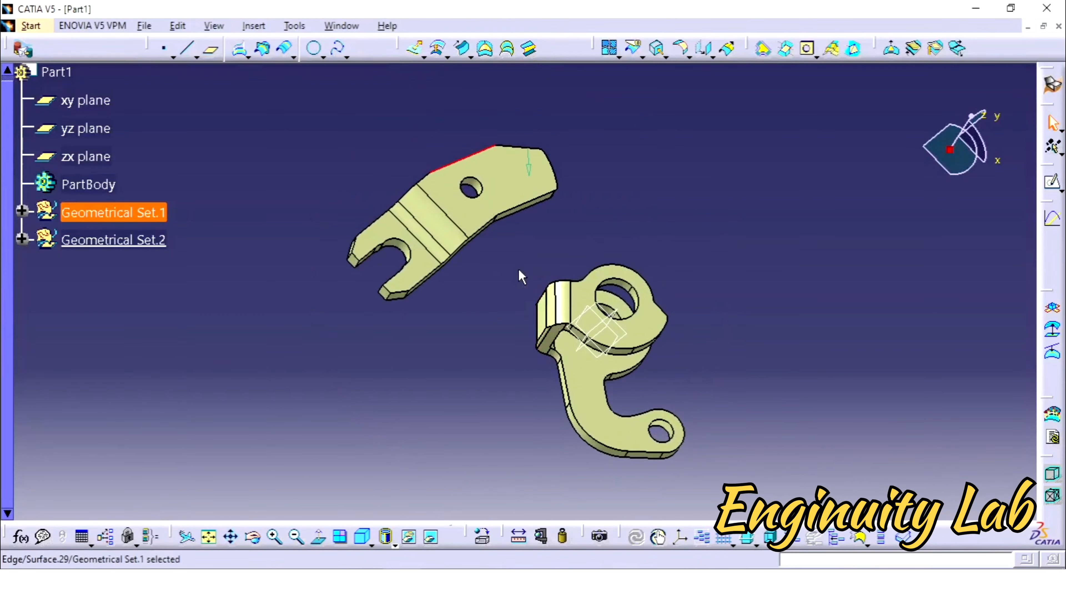
pyautogui.click(521, 275)
pyautogui.moveTo(653, 250); pyautogui.dragTo(636, 200, button='middle')
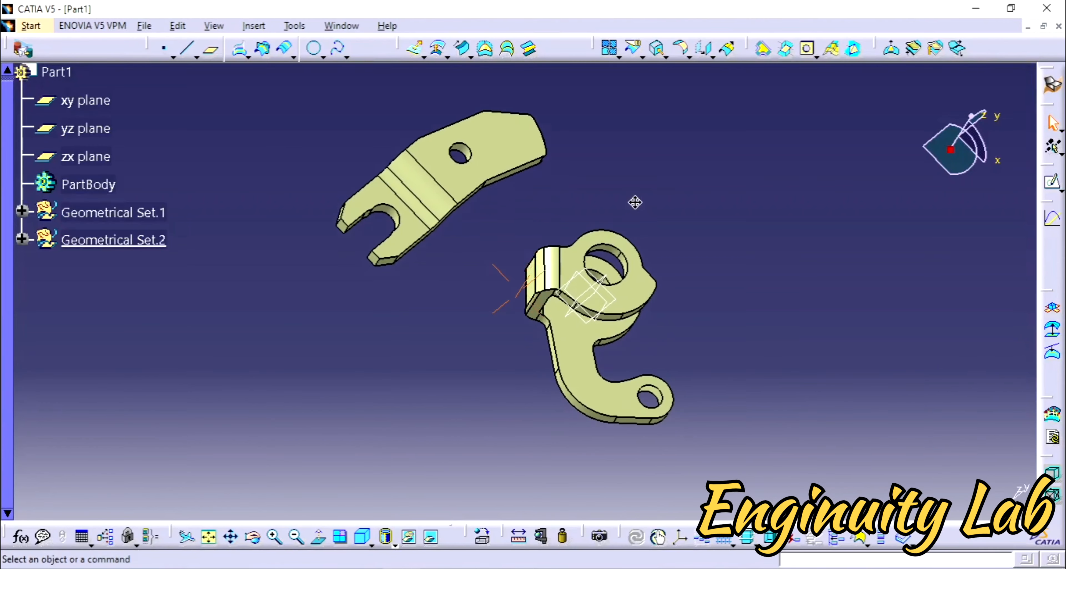
# Switch to the Part Design workbench.
pyautogui.click(37, 32)
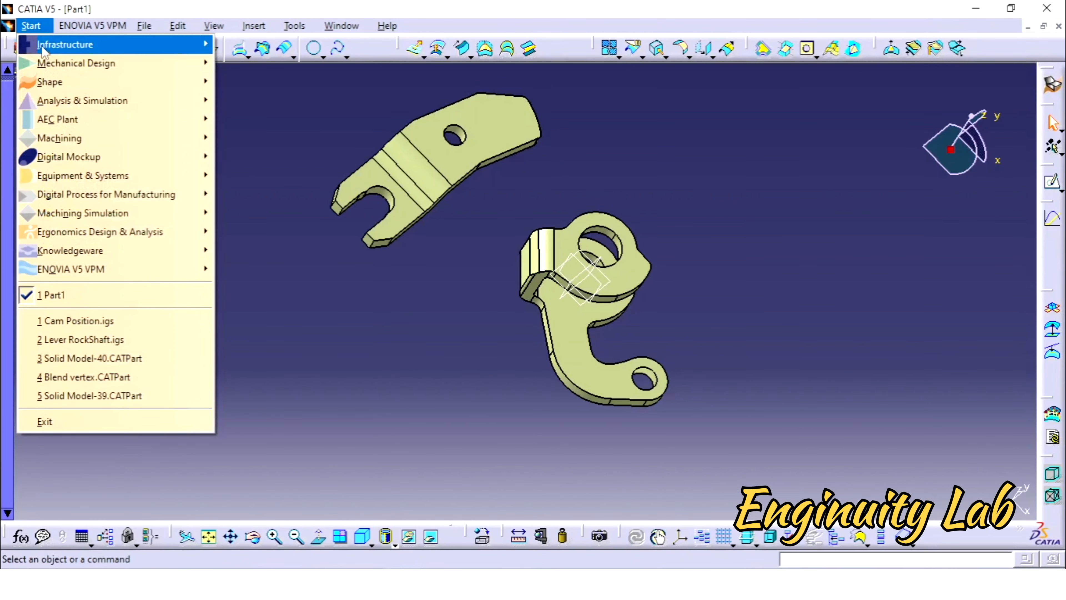
pyautogui.moveTo(105, 64)
pyautogui.click(251, 63)
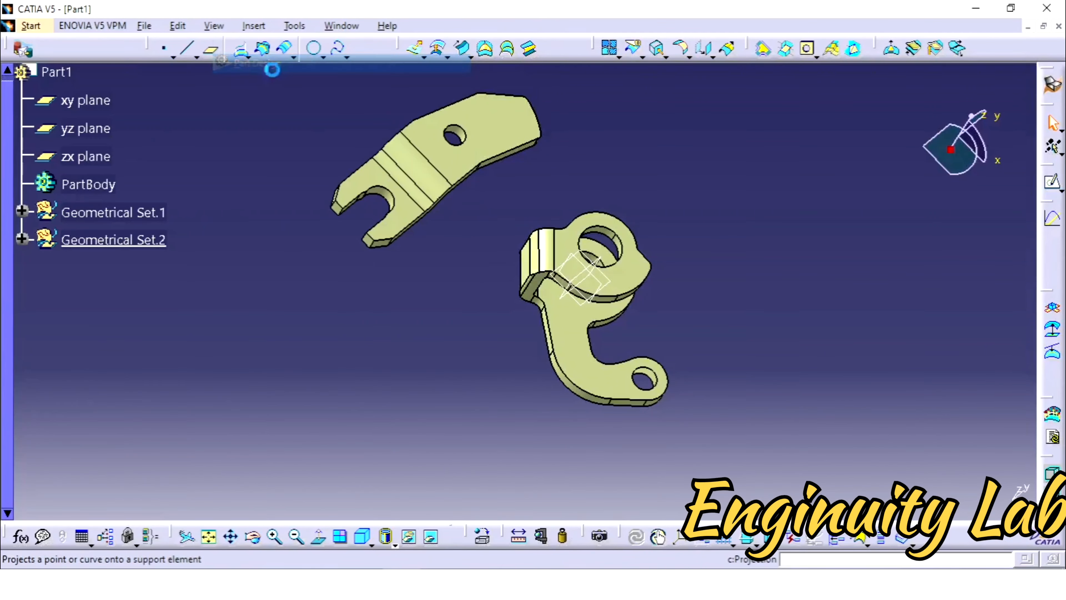
pyautogui.moveTo(615, 145); pyautogui.dragTo(621, 124, button='middle')
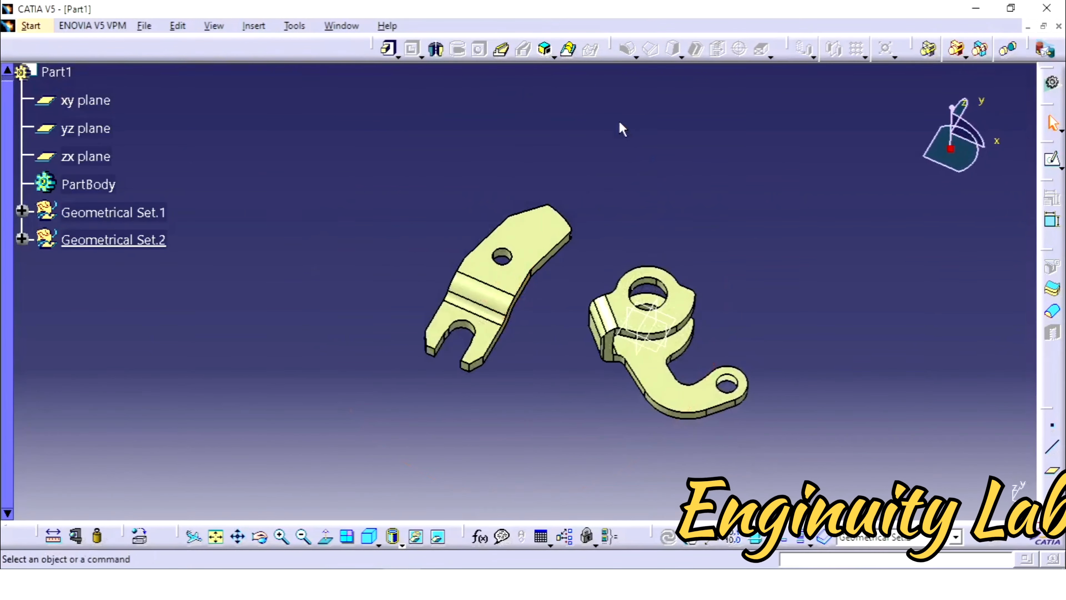
pyautogui.moveTo(692, 189); pyautogui.dragTo(978, 260, button='middle')
# Float the Surface-Based Features (Extended) toolbar over the viewport and dock it back at the edge.
pyautogui.moveTo(1046, 253); pyautogui.dragTo(767, 192)
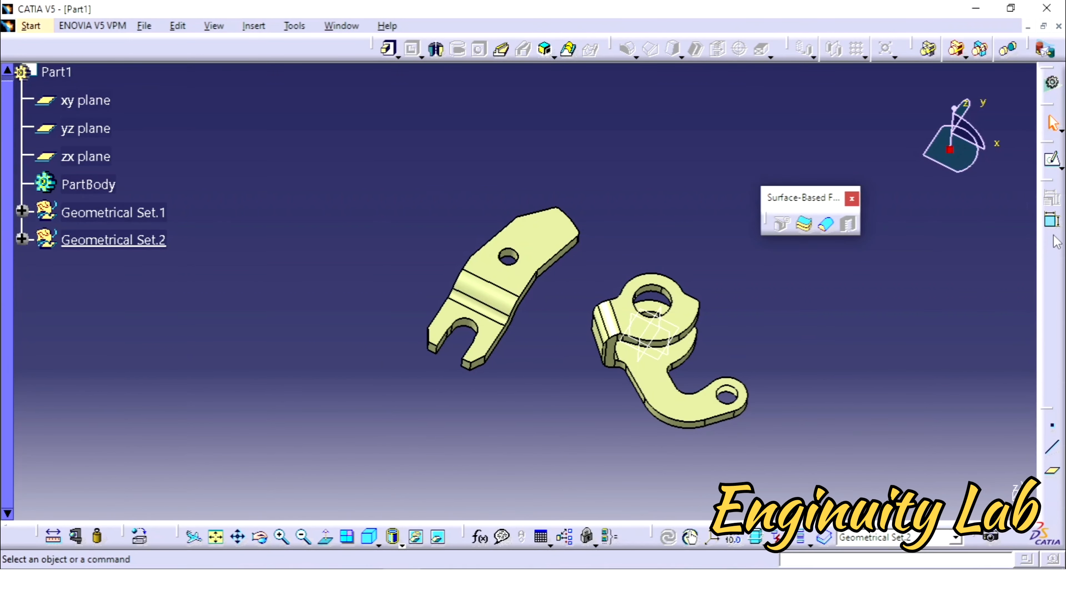
pyautogui.moveTo(1060, 242); pyautogui.dragTo(1055, 243)
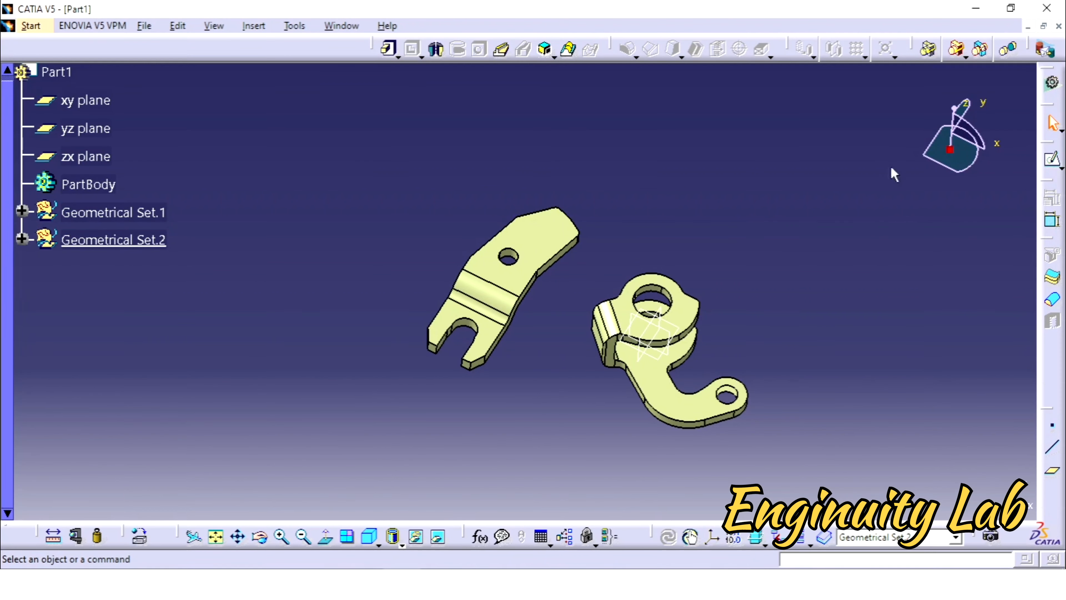
pyautogui.rightClick(673, 49)
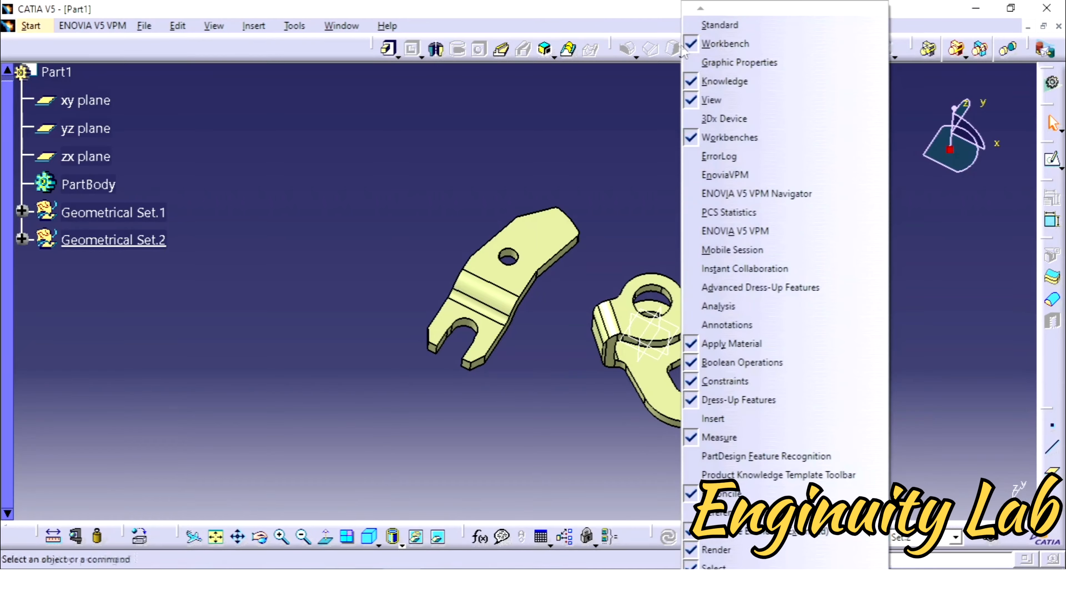
pyautogui.click(647, 95)
# Show the compact Surface-Based Features toolbar, look through its grouped tools and close it.
pyautogui.rightClick(622, 49)
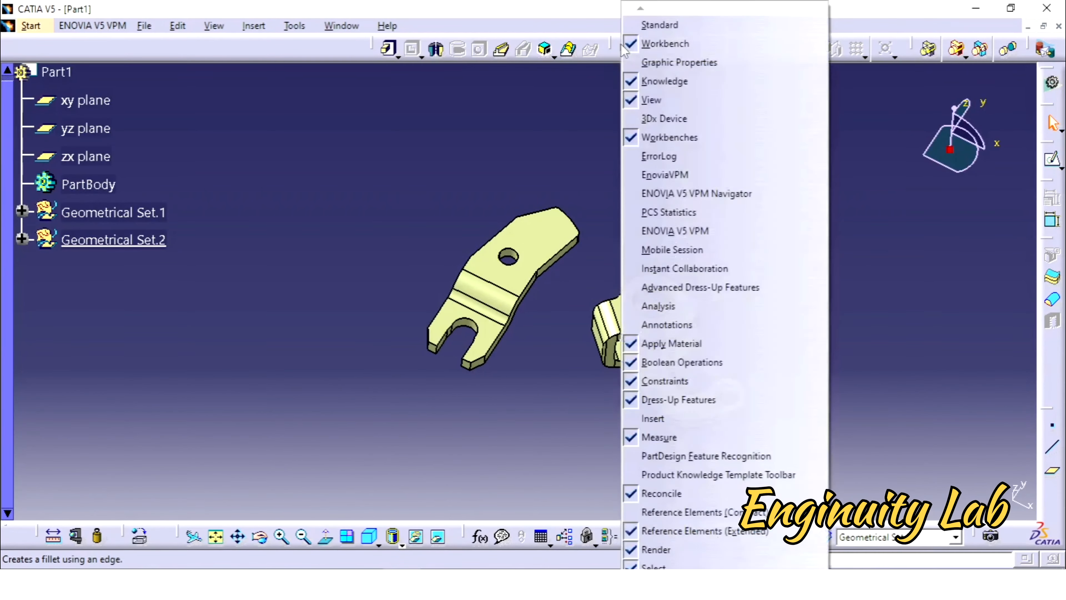
pyautogui.moveTo(692, 582)
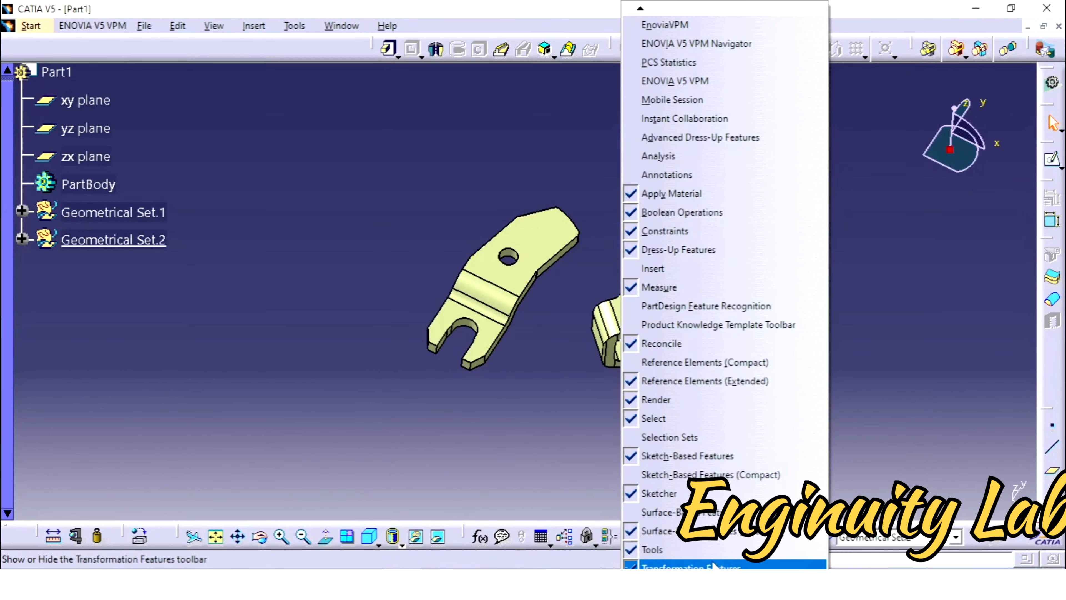
pyautogui.click(709, 521)
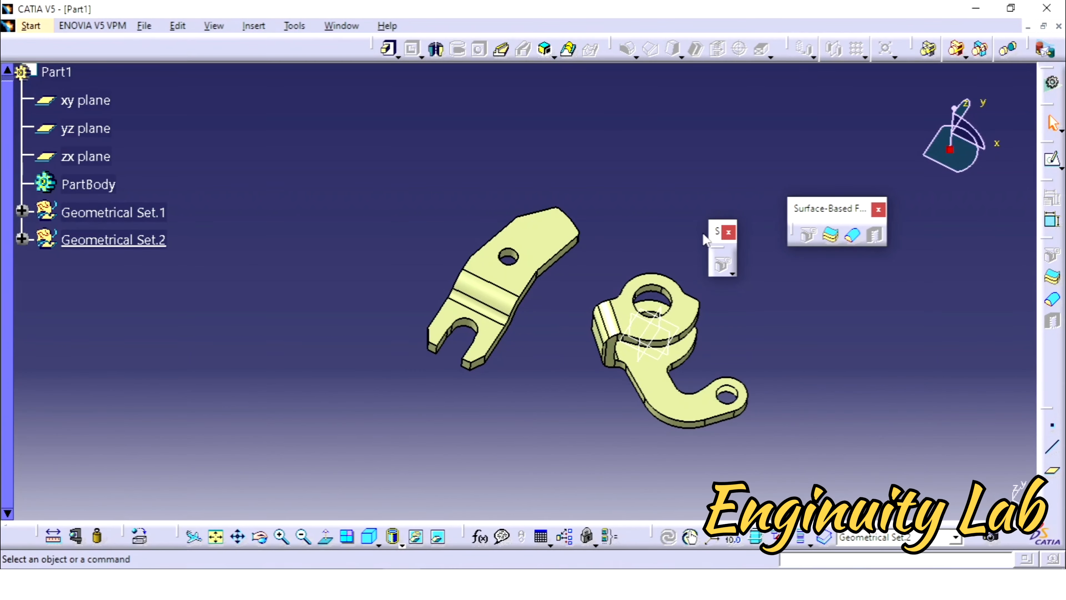
pyautogui.moveTo(716, 231); pyautogui.dragTo(689, 236)
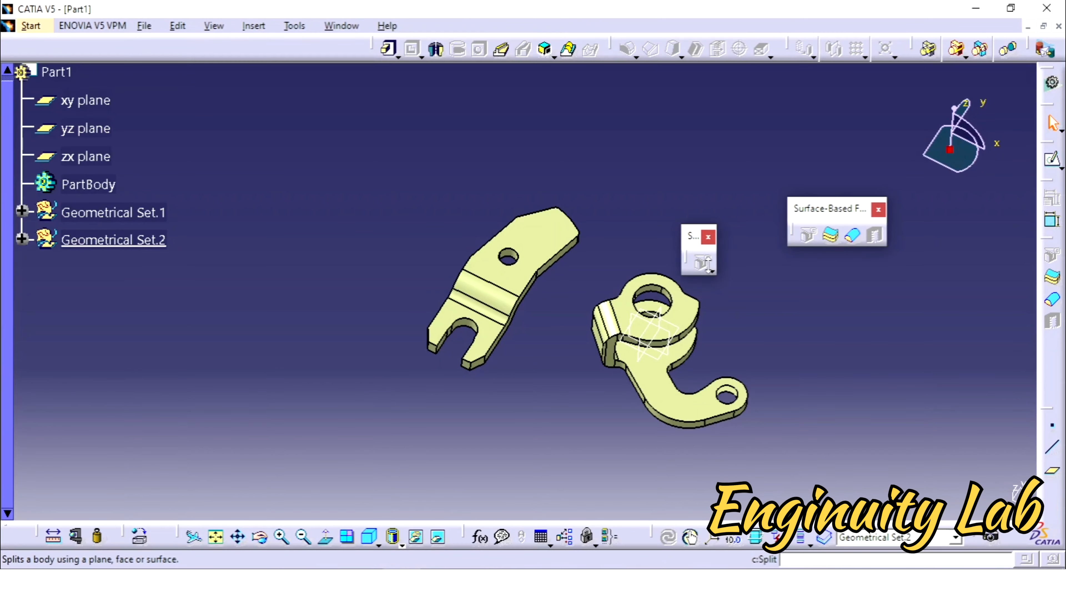
pyautogui.click(711, 270)
pyautogui.click(816, 328)
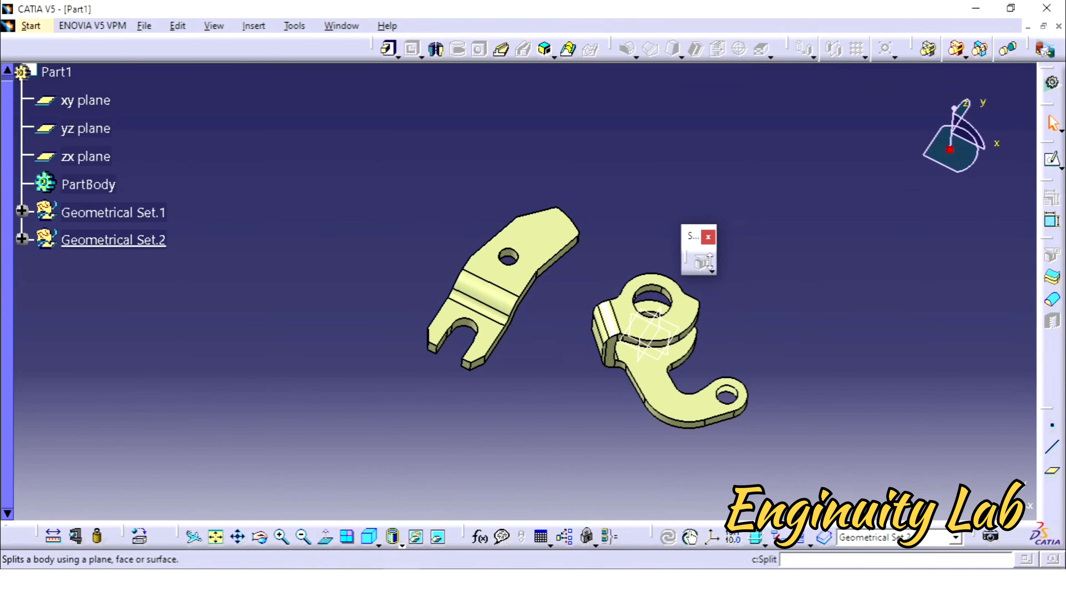
pyautogui.click(713, 271)
pyautogui.click(709, 236)
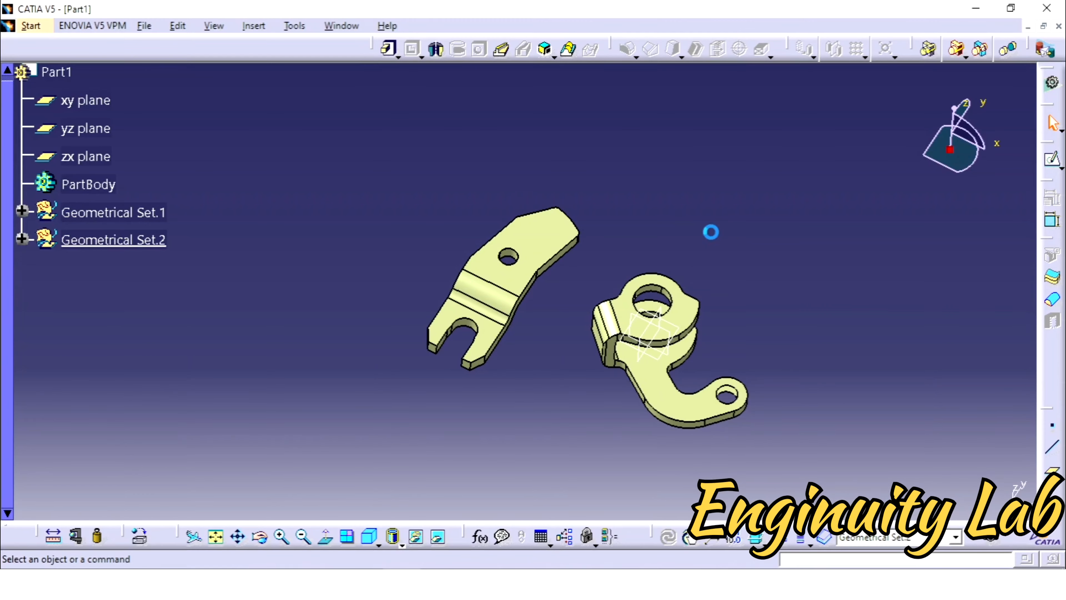
# Hide the Surface-Based Features (Extended) toolbar and show it again.
pyautogui.moveTo(1044, 243); pyautogui.dragTo(878, 219)
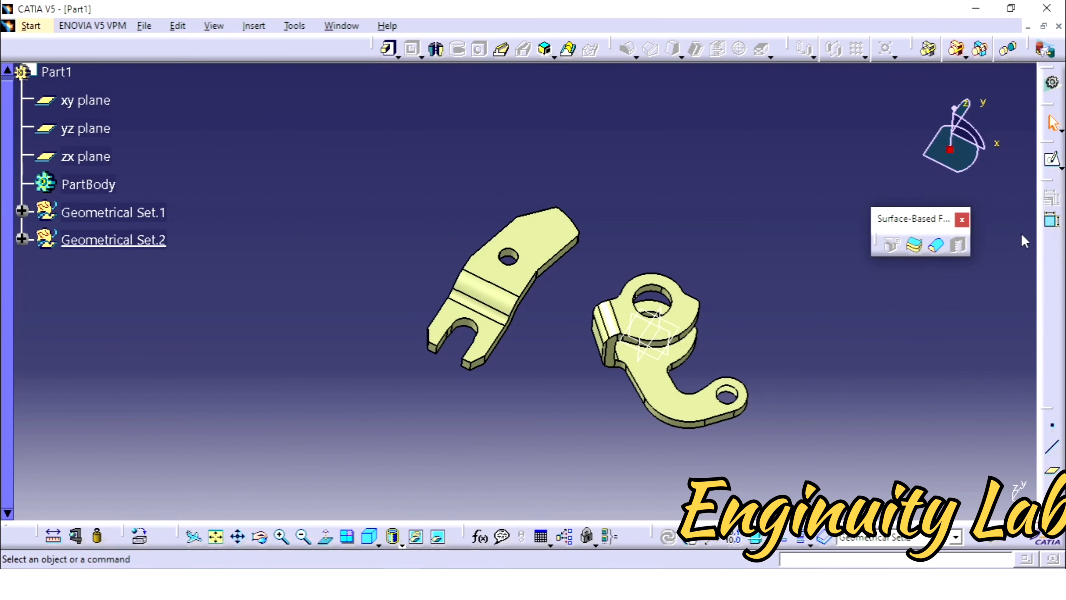
pyautogui.moveTo(1025, 242); pyautogui.dragTo(1055, 246)
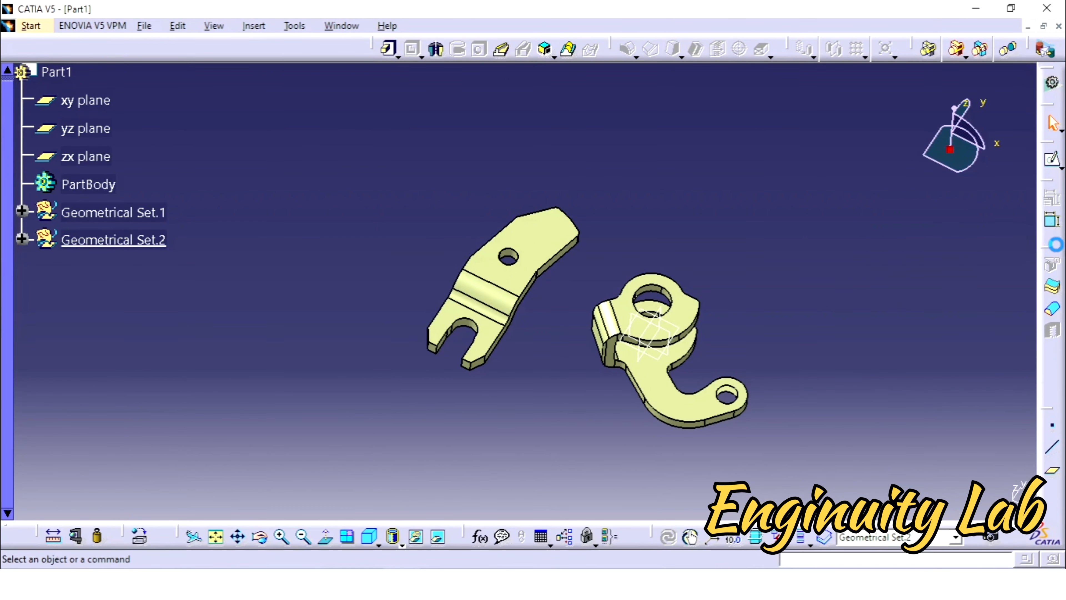
pyautogui.rightClick(754, 29)
pyautogui.scroll(-2, 781, 546)
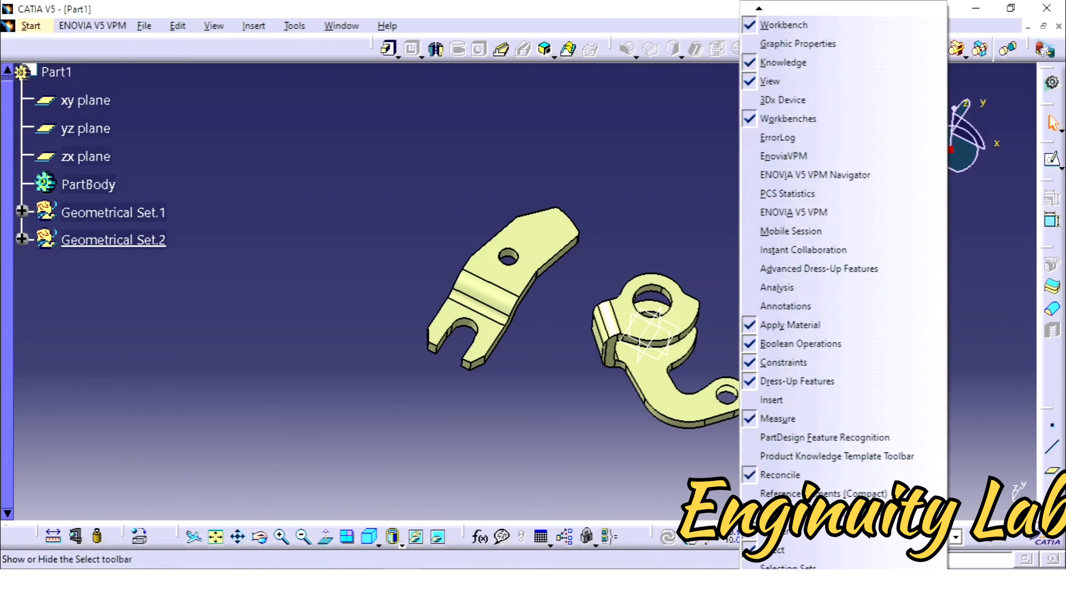
pyautogui.scroll(-5, 797, 546)
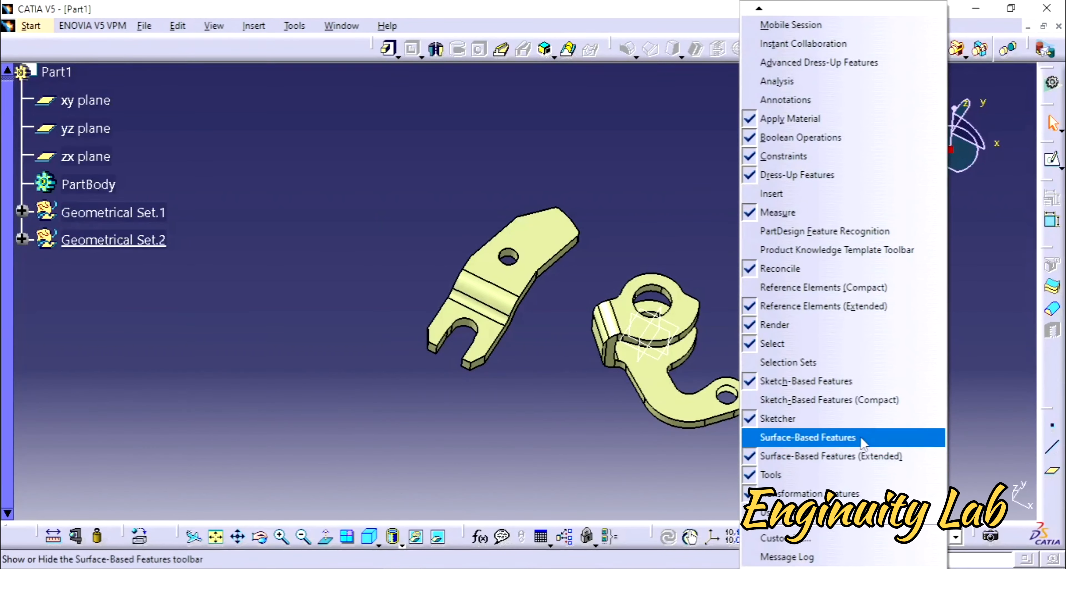
pyautogui.click(867, 457)
pyautogui.rightClick(792, 536)
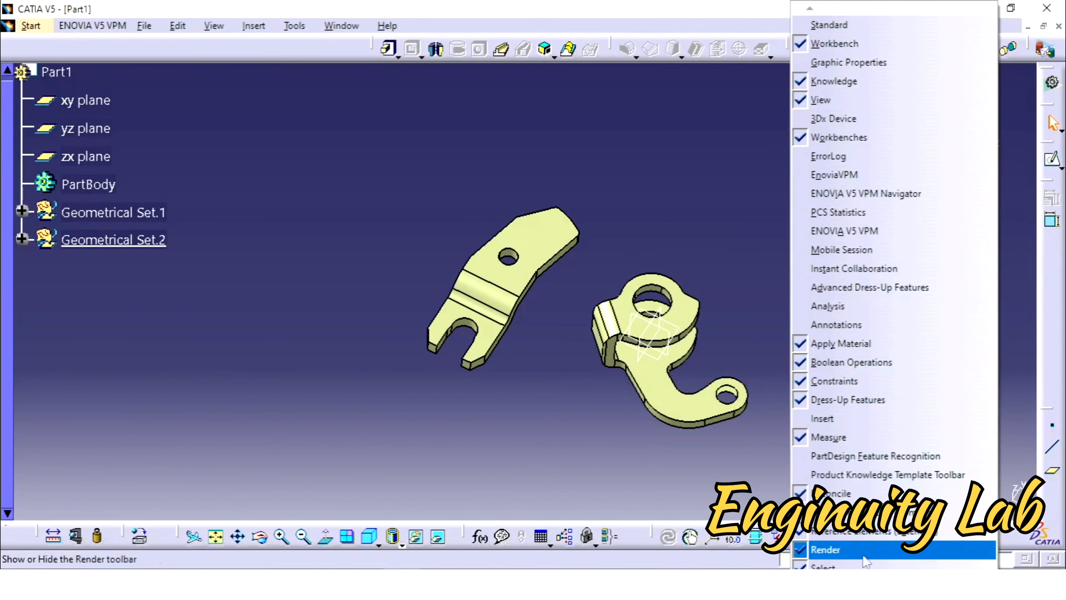
pyautogui.moveTo(866, 585)
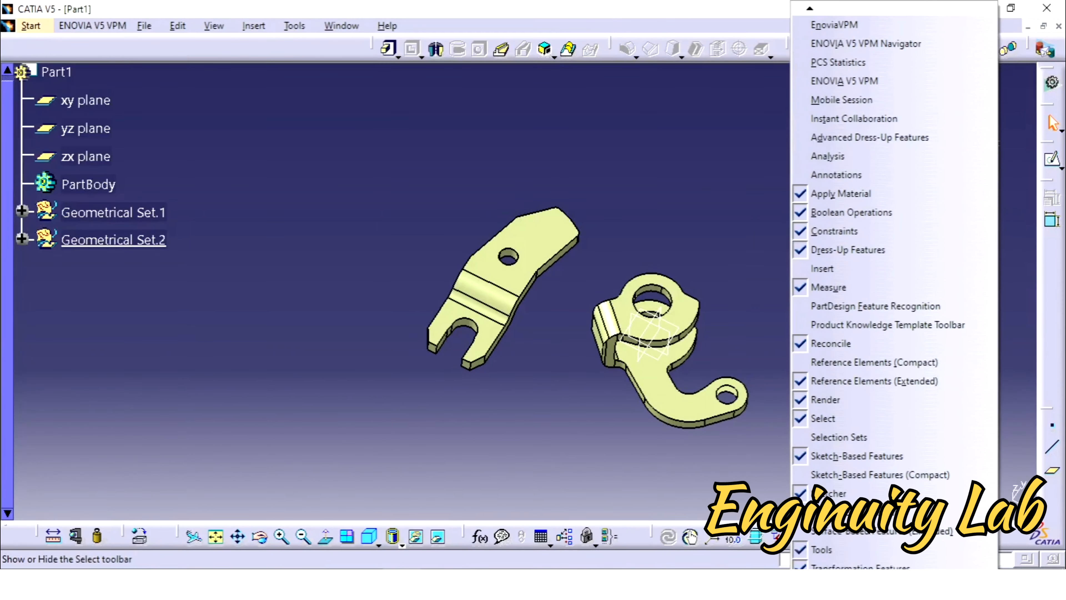
pyautogui.click(873, 531)
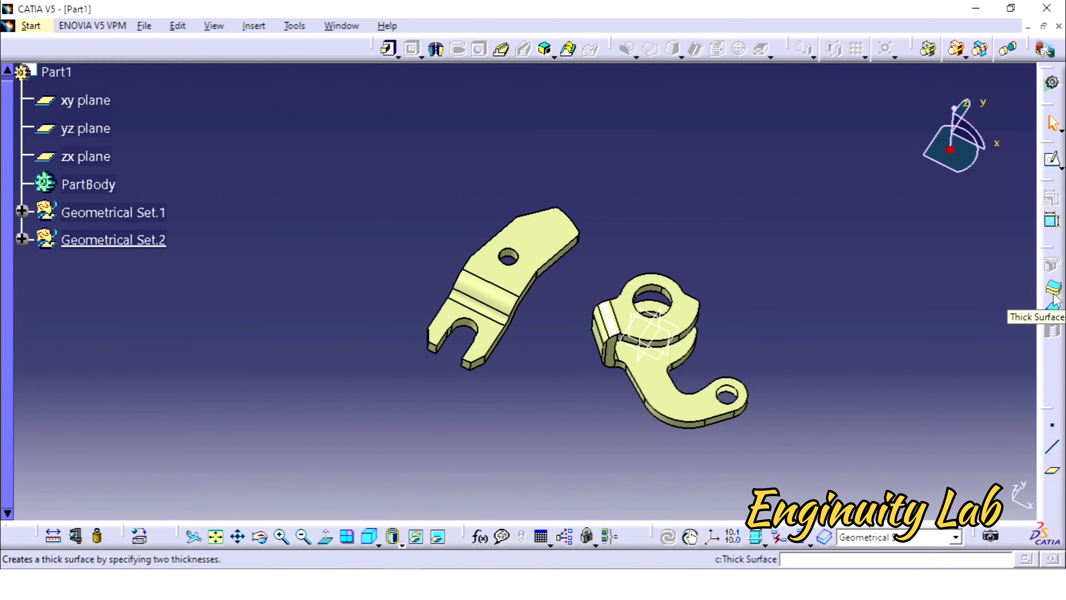
# Thicken the lever's flat face around the hole with Thick Surface, using a 5 mm first offset and a 2 mm second offset.
pyautogui.moveTo(886, 271); pyautogui.dragTo(638, 233, button='middle')
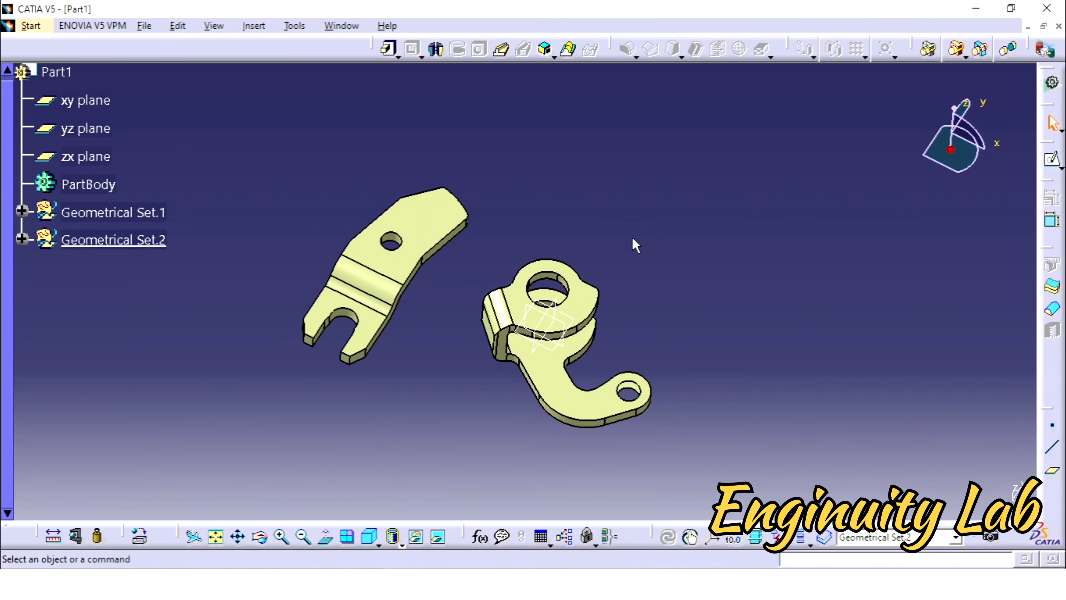
pyautogui.moveTo(633, 241); pyautogui.dragTo(631, 197, button='middle')
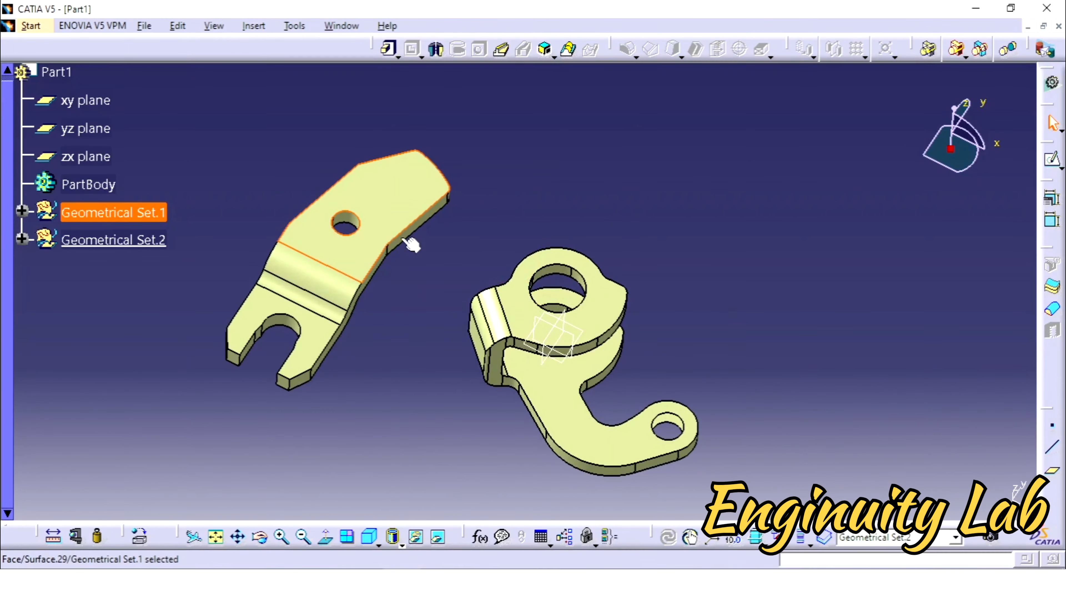
pyautogui.click(409, 226)
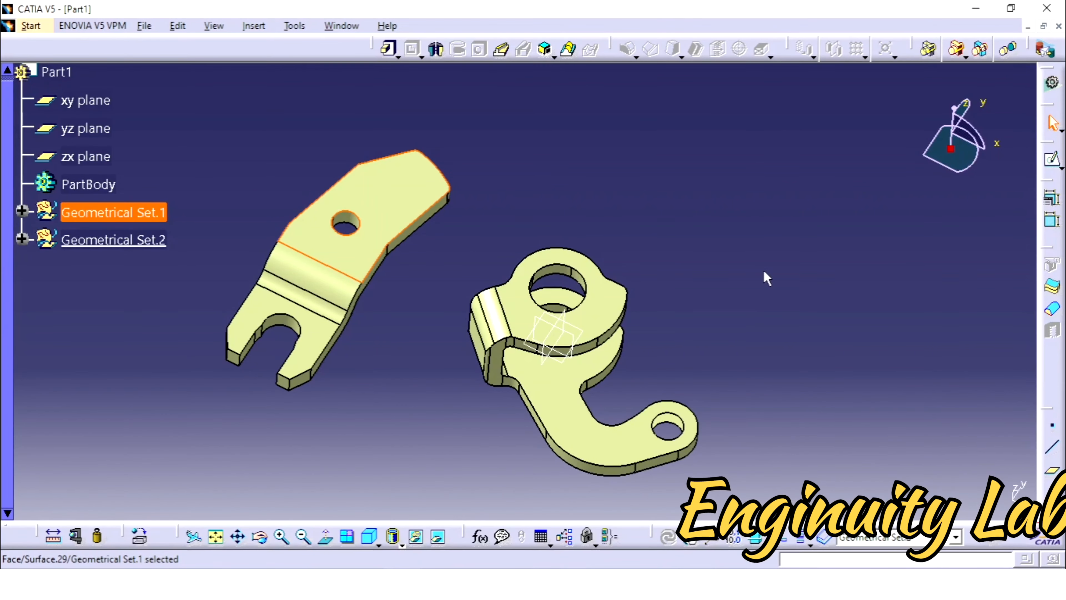
pyautogui.click(1053, 288)
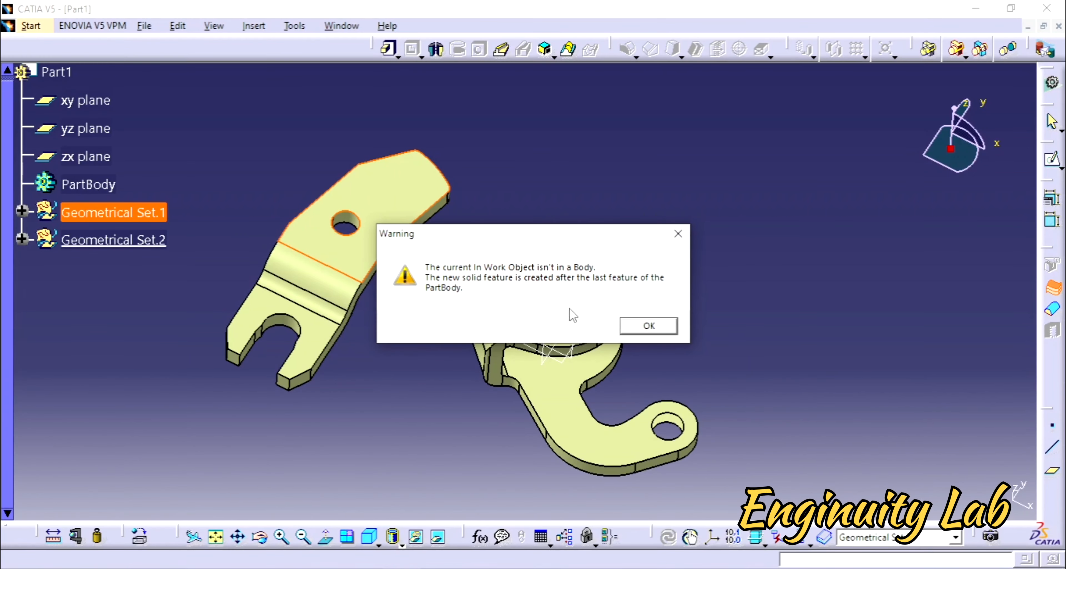
pyautogui.click(649, 327)
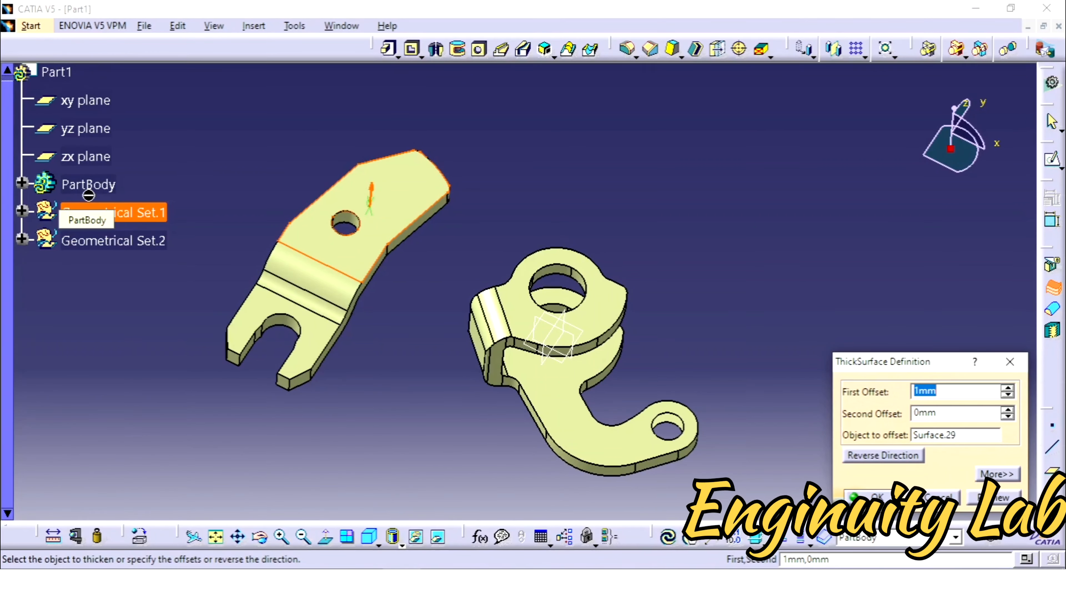
pyautogui.moveTo(452, 280); pyautogui.dragTo(487, 206, button='middle')
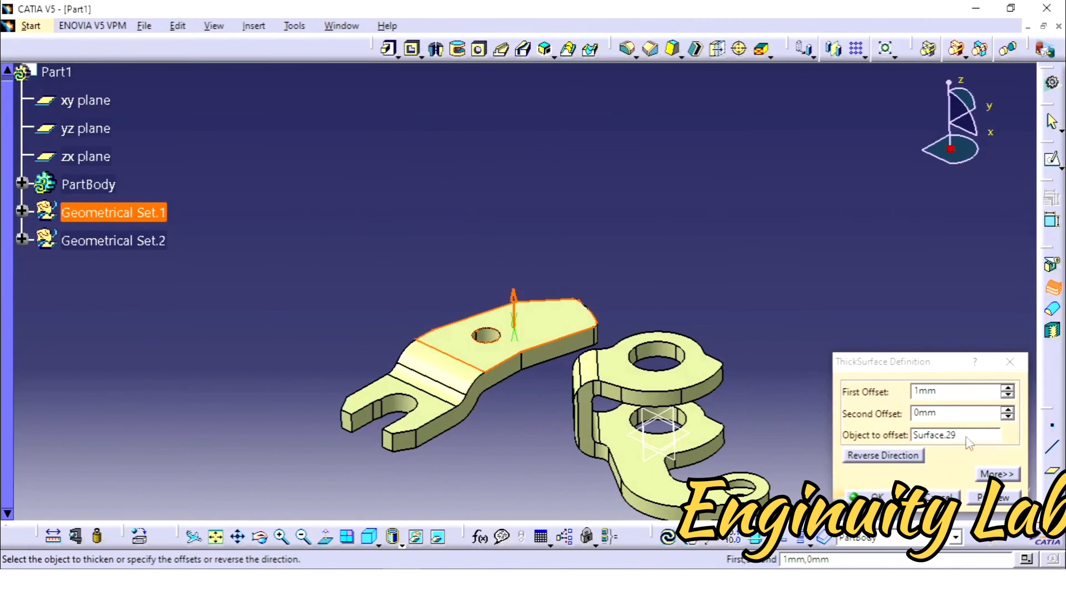
pyautogui.click(997, 474)
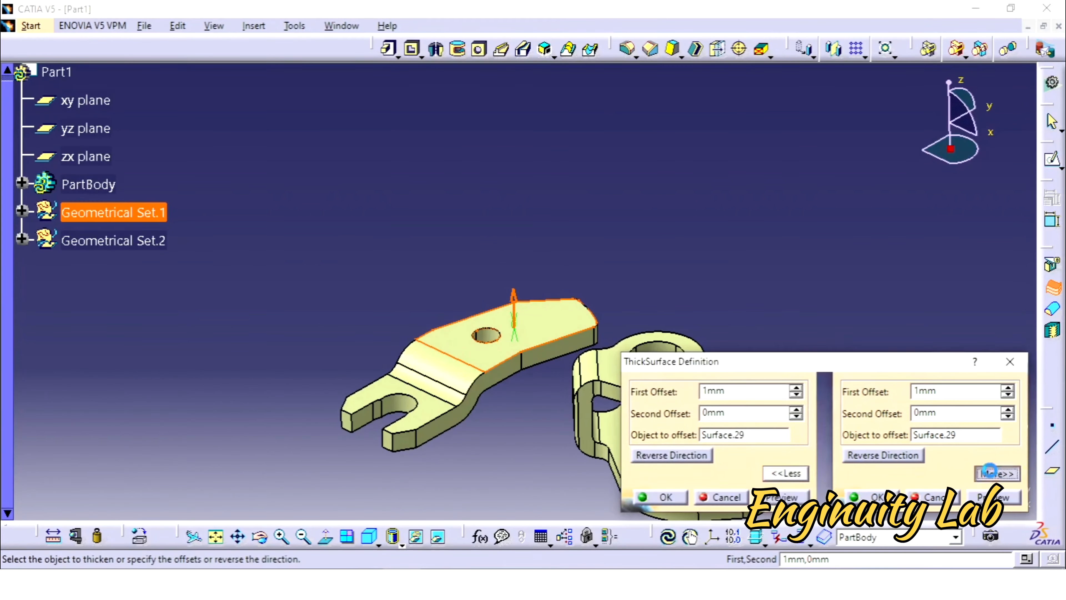
pyautogui.click(785, 474)
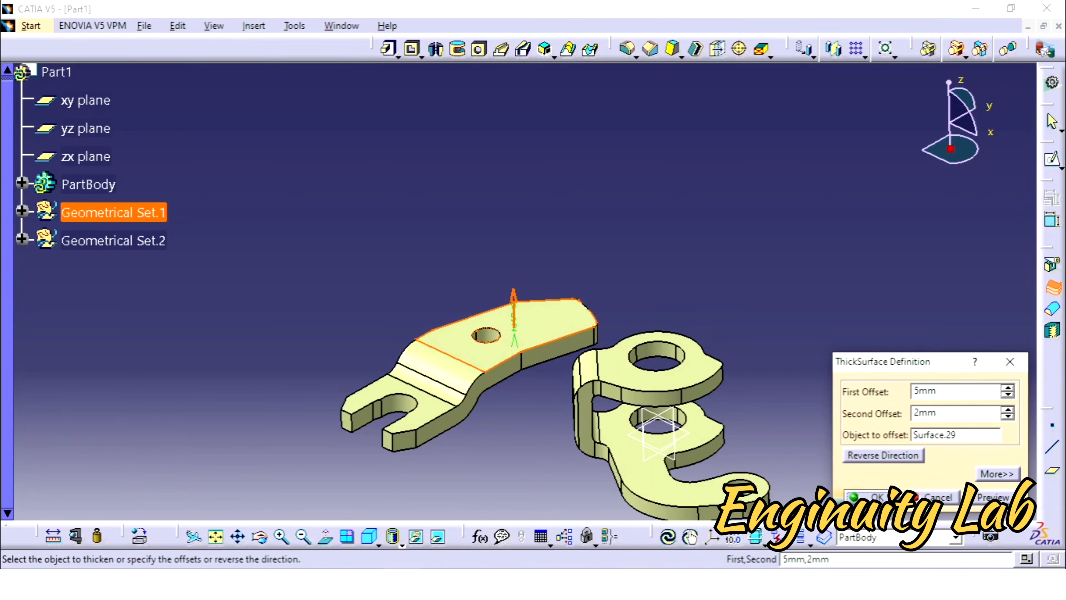
pyautogui.moveTo(549, 370); pyautogui.dragTo(595, 324, button='middle')
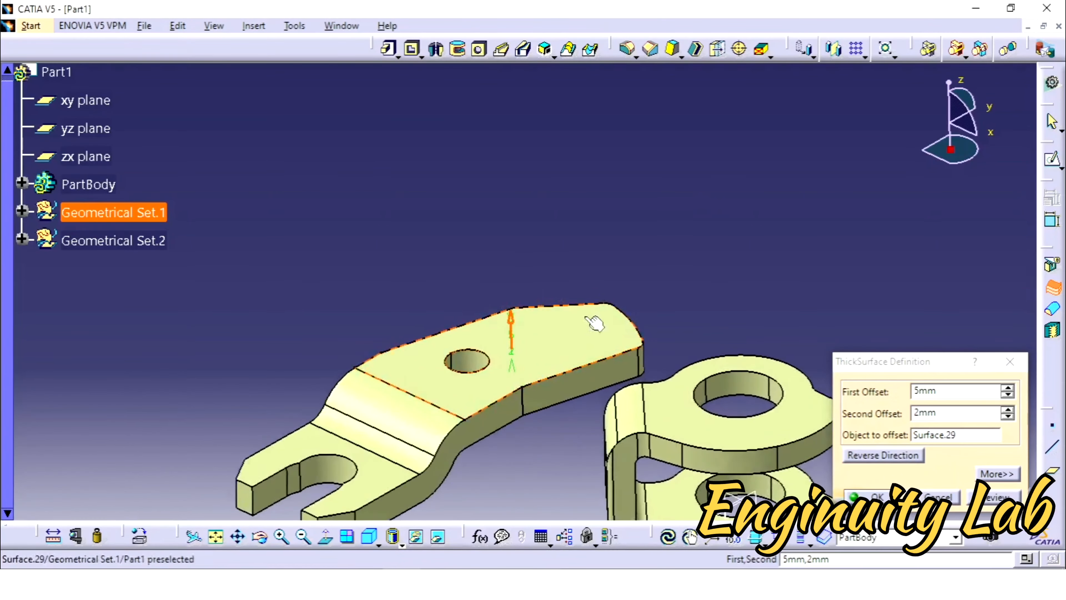
pyautogui.moveTo(539, 350); pyautogui.dragTo(566, 252, button='middle')
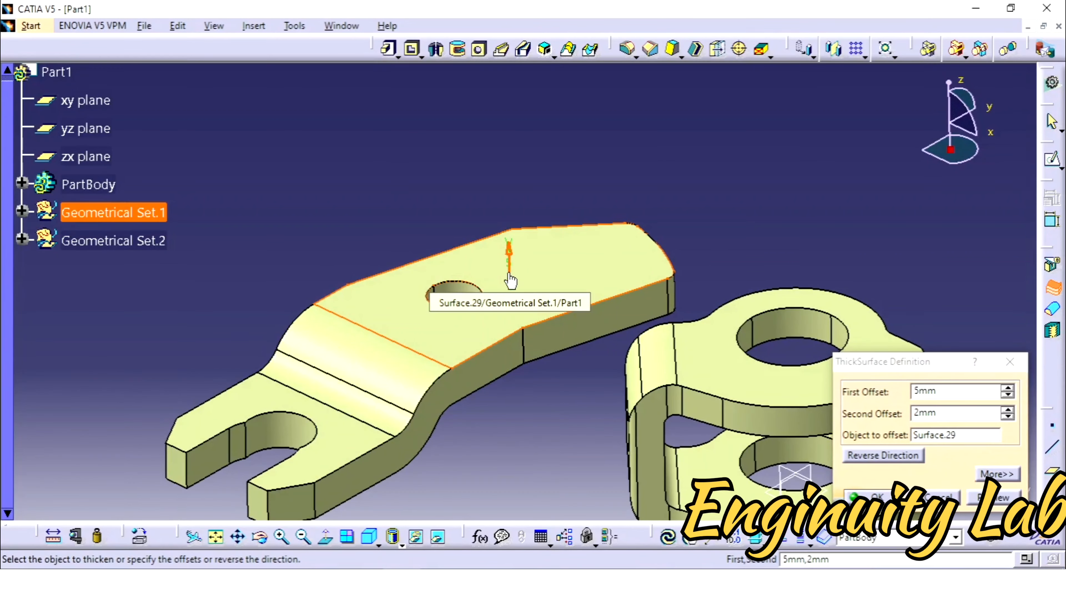
pyautogui.click(871, 497)
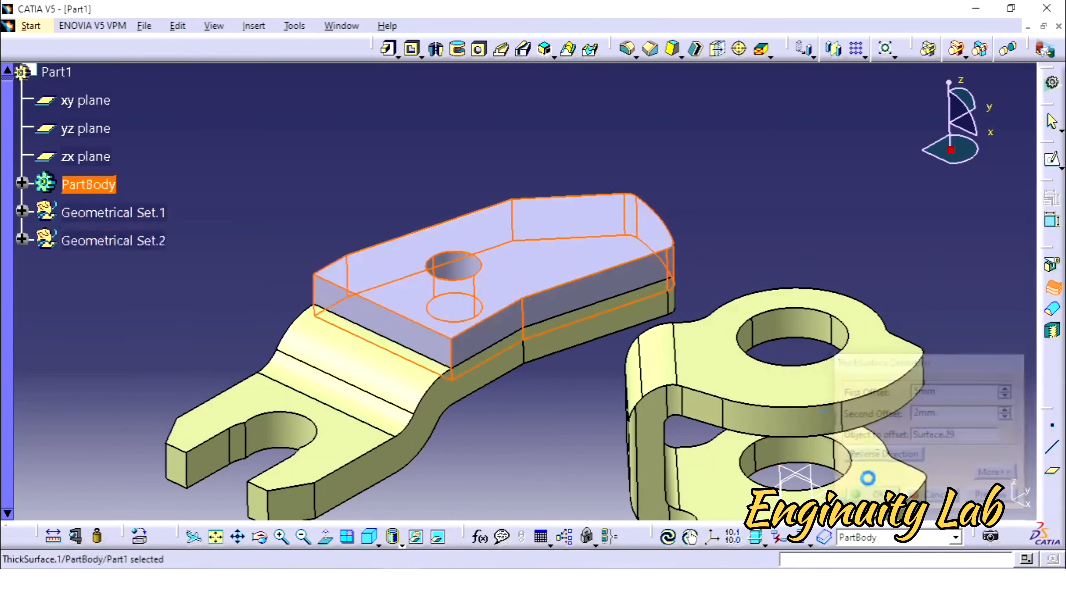
# Hide Geometrical Set.1 to isolate the thickened solid and examine it from several sides.
pyautogui.moveTo(559, 304); pyautogui.dragTo(570, 280, button='middle')
pyautogui.click(443, 200)
pyautogui.moveTo(525, 235); pyautogui.dragTo(136, 279, button='middle')
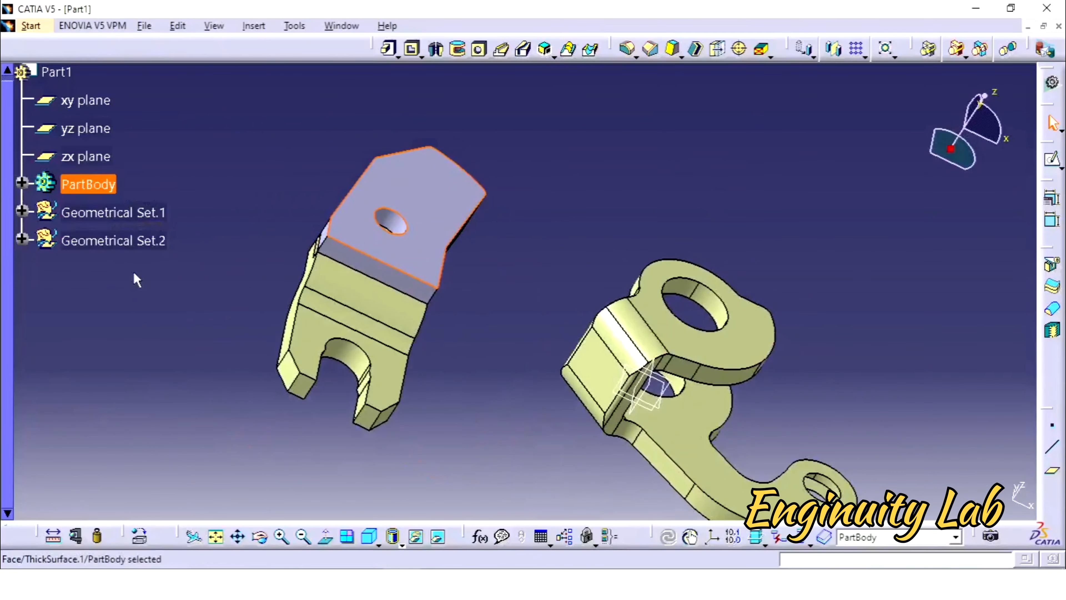
pyautogui.rightClick(135, 214)
pyautogui.click(221, 274)
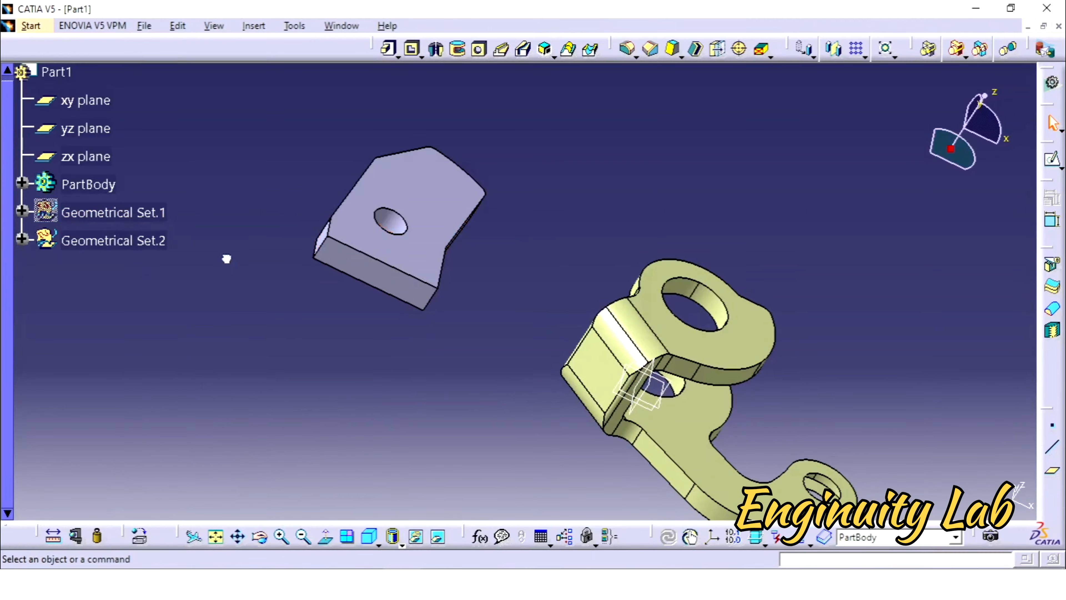
pyautogui.moveTo(226, 257); pyautogui.dragTo(597, 319, button='middle')
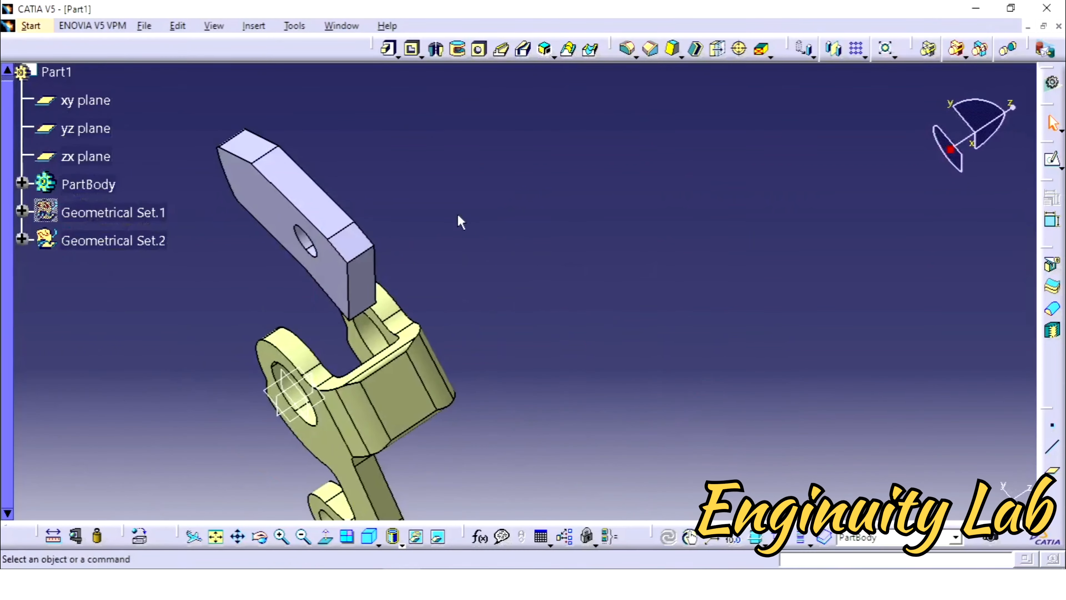
pyautogui.moveTo(459, 217); pyautogui.dragTo(387, 414, button='middle')
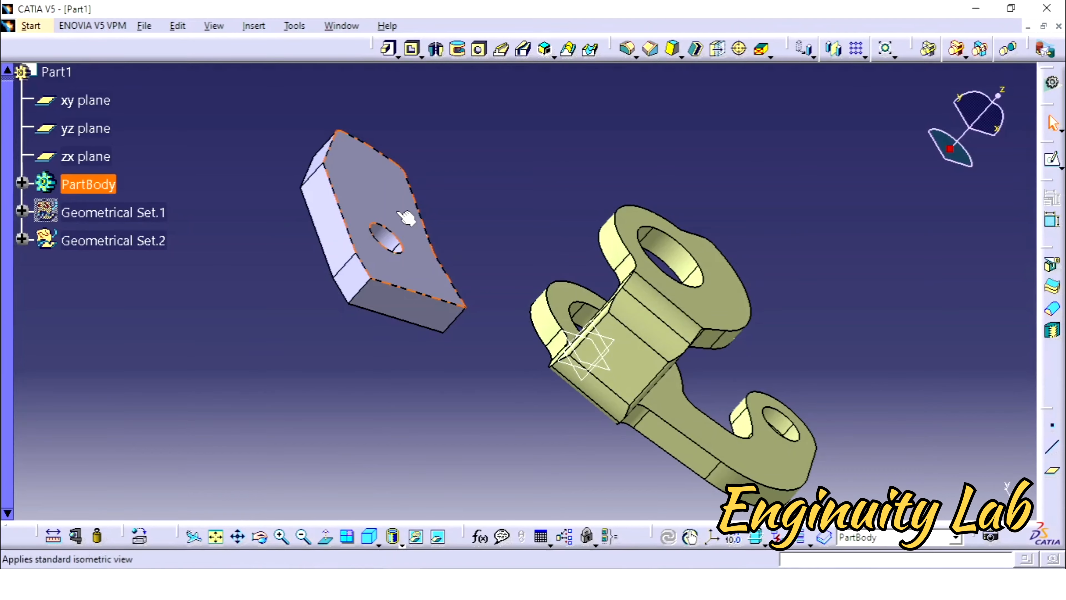
# Reopen the thick surface's definition and check its offset values and direction arrow against the solid.
pyautogui.doubleClick(391, 203)
pyautogui.moveTo(339, 263); pyautogui.dragTo(370, 257, button='middle')
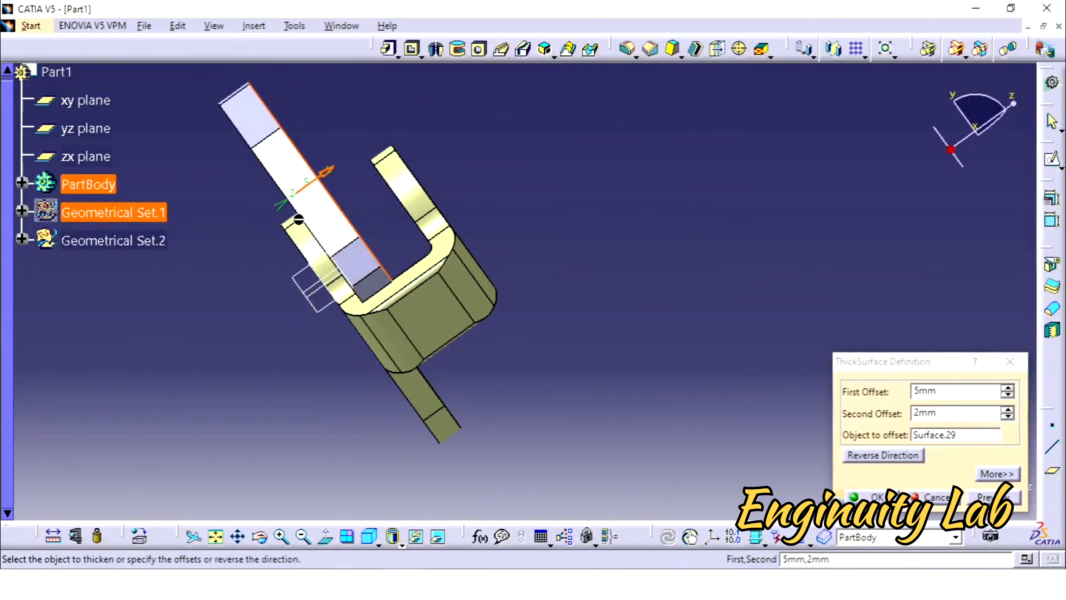
pyautogui.moveTo(268, 229); pyautogui.dragTo(390, 289, button='middle')
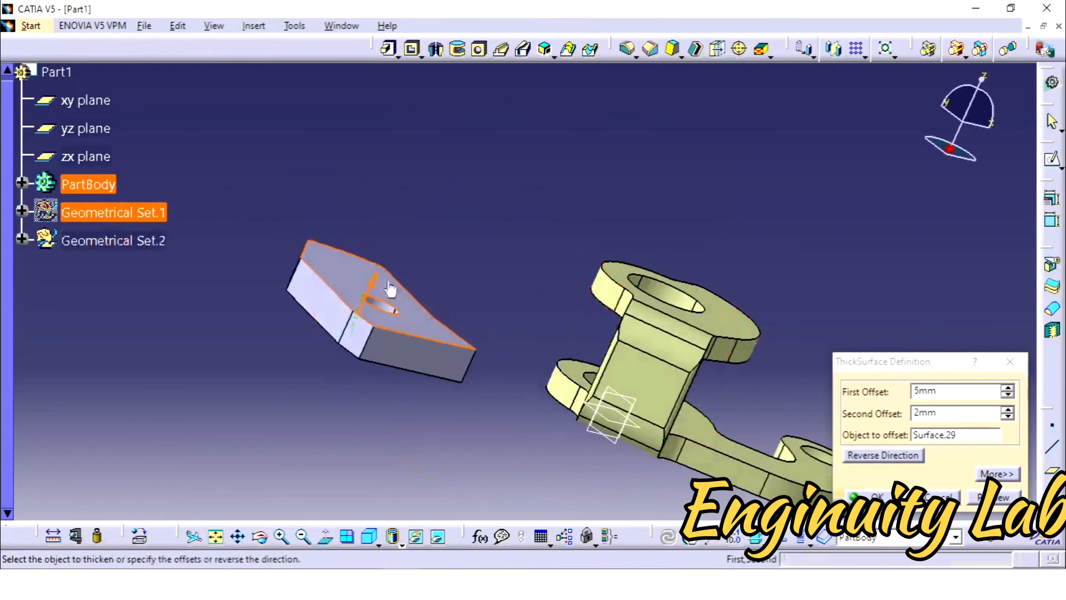
pyautogui.moveTo(537, 309); pyautogui.dragTo(479, 277, button='middle')
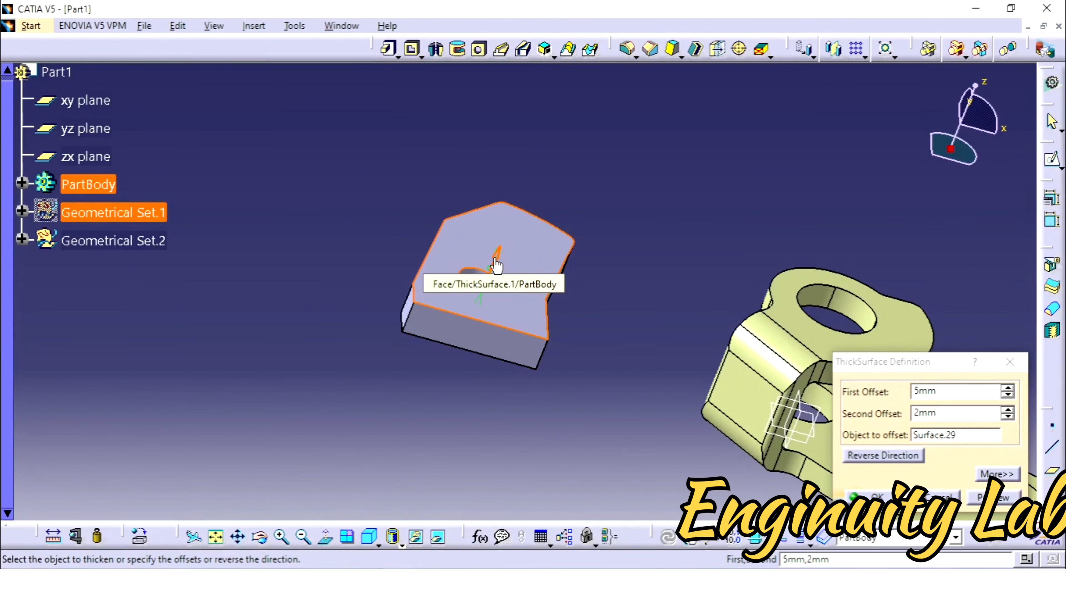
pyautogui.moveTo(497, 266); pyautogui.dragTo(416, 353, button='middle')
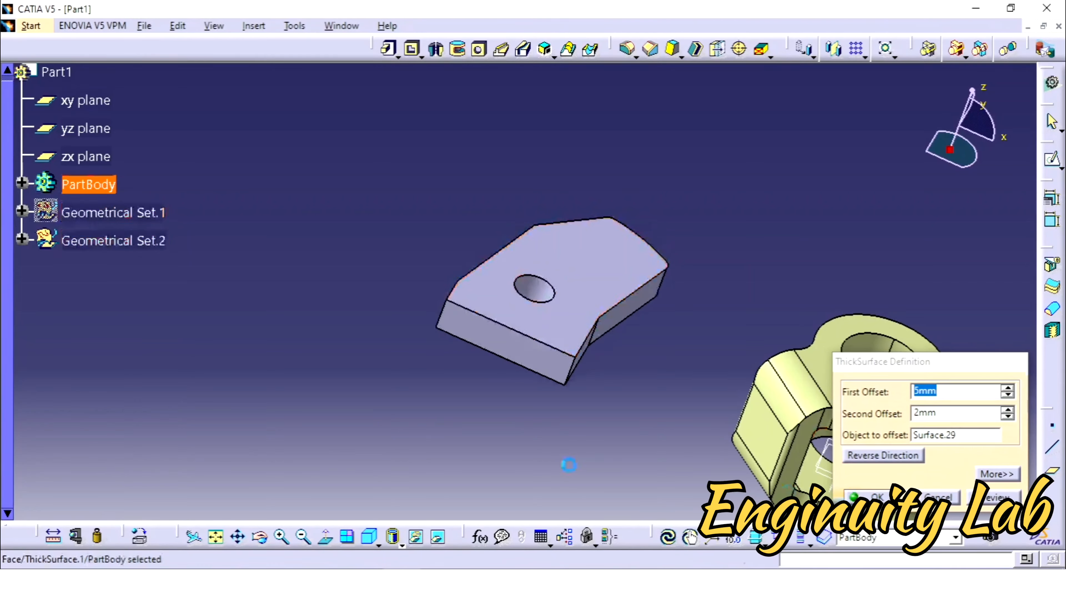
# Show Geometrical Set.1 again and reverse the offset direction of the thick surface.
pyautogui.rightClick(129, 212)
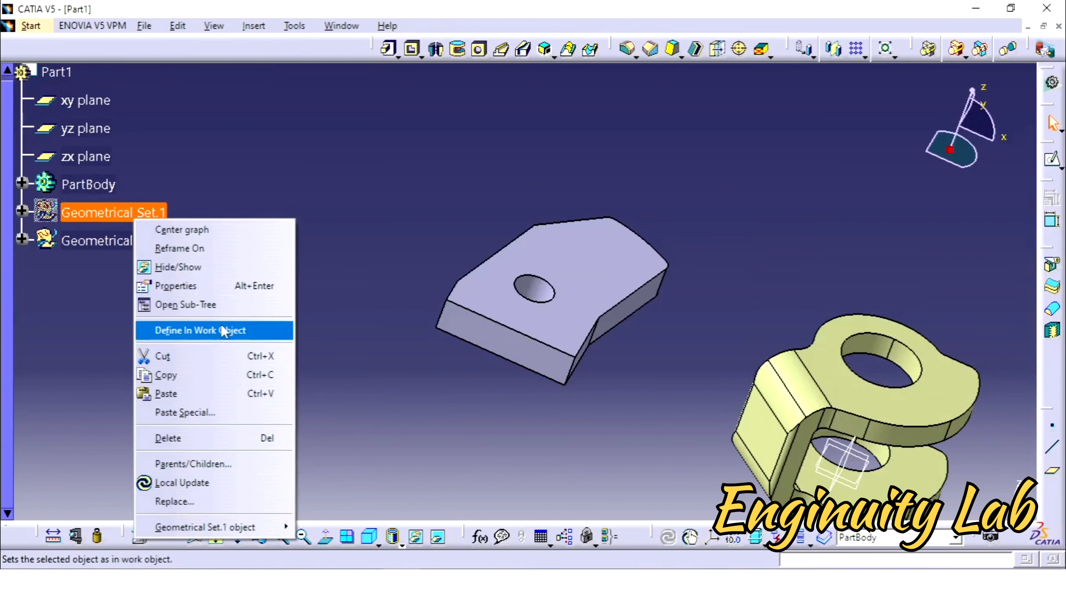
pyautogui.click(180, 248)
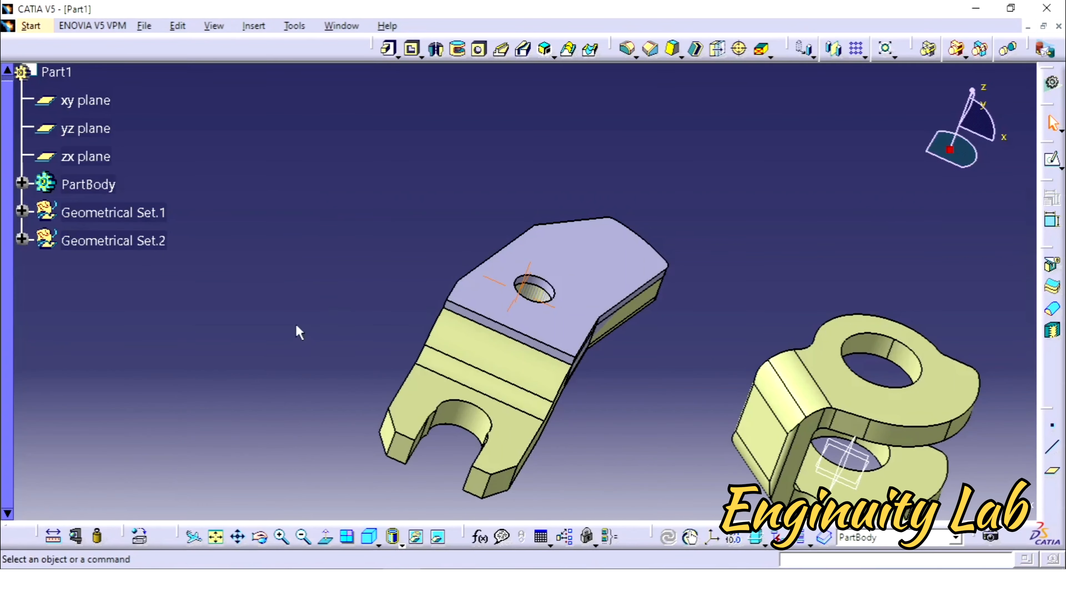
pyautogui.moveTo(315, 363); pyautogui.dragTo(415, 290, button='middle')
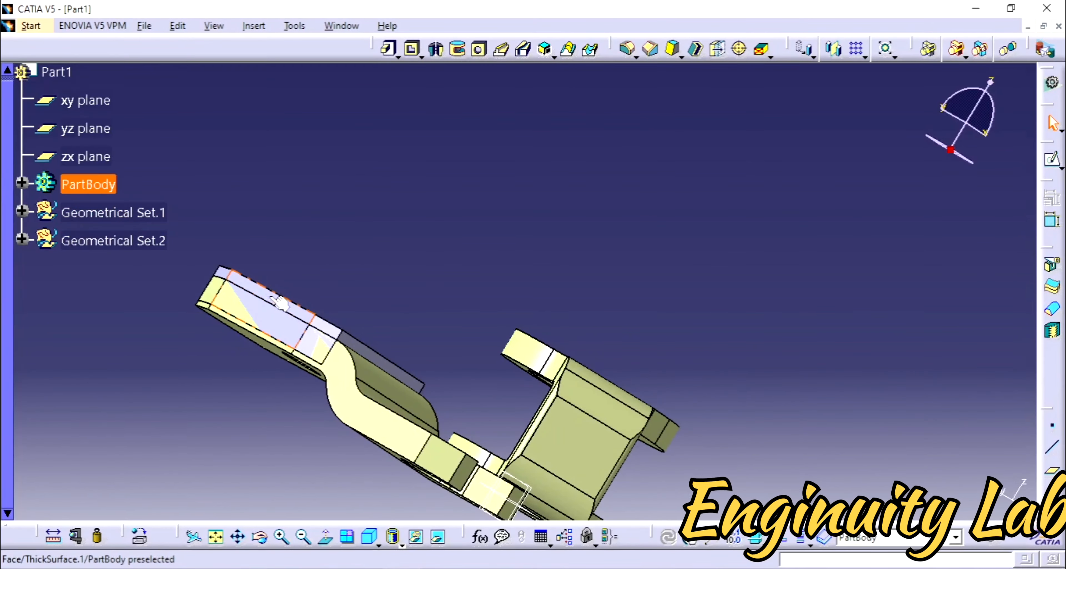
pyautogui.click(881, 455)
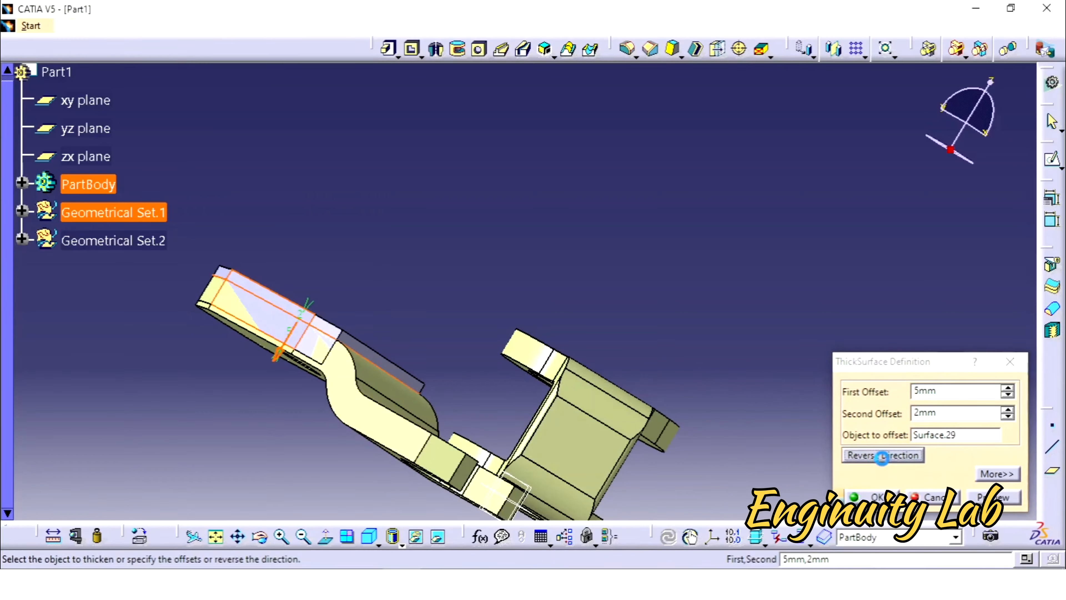
pyautogui.click(864, 497)
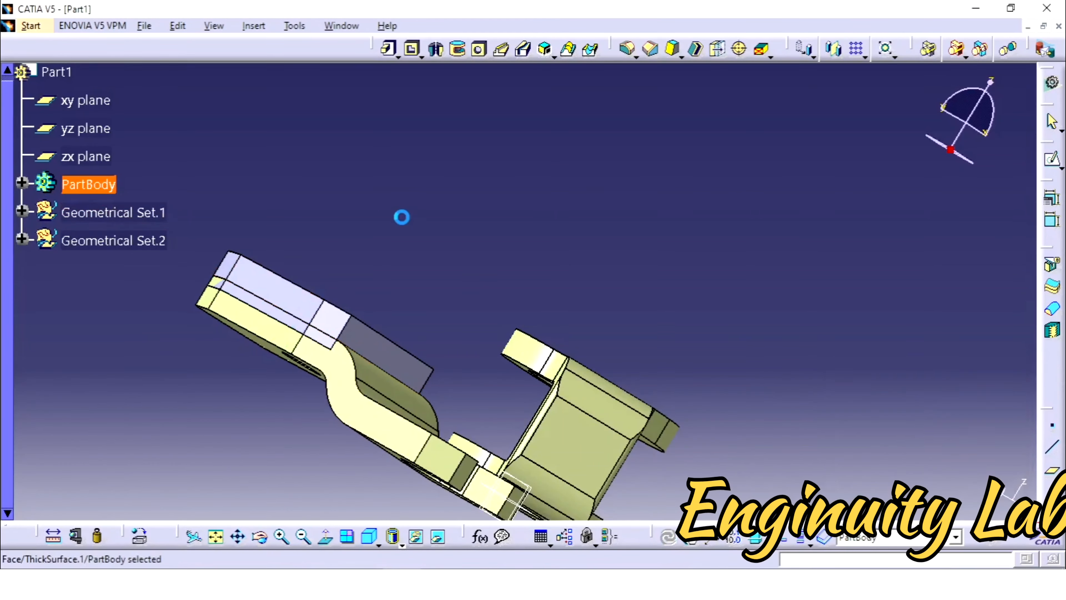
pyautogui.moveTo(402, 217); pyautogui.dragTo(390, 308, button='middle')
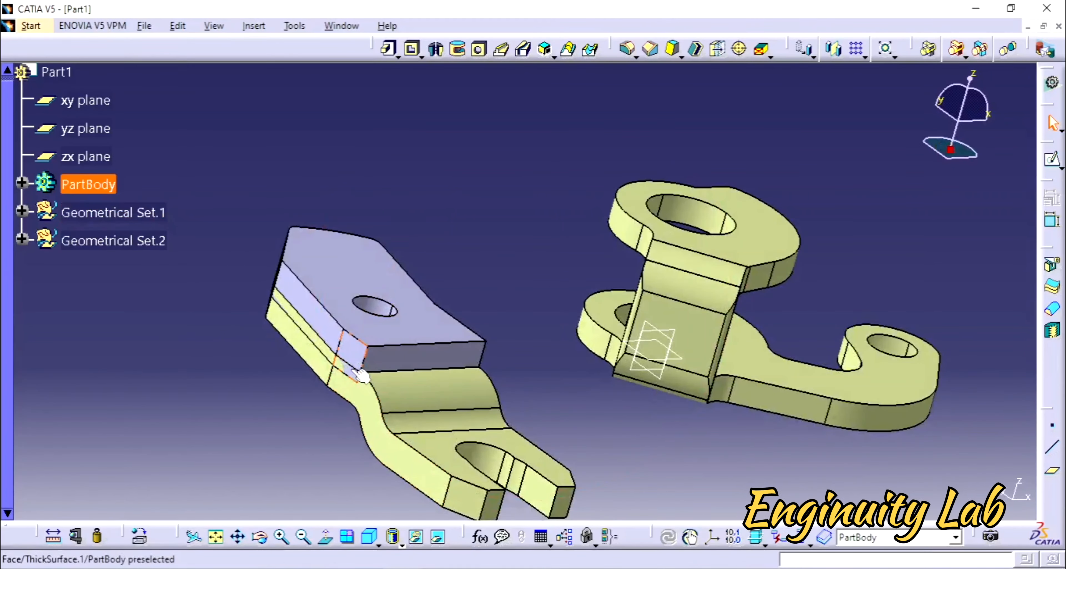
# Delete the thick surface feature from PartBody.
pyautogui.moveTo(574, 254); pyautogui.dragTo(602, 350, button='middle')
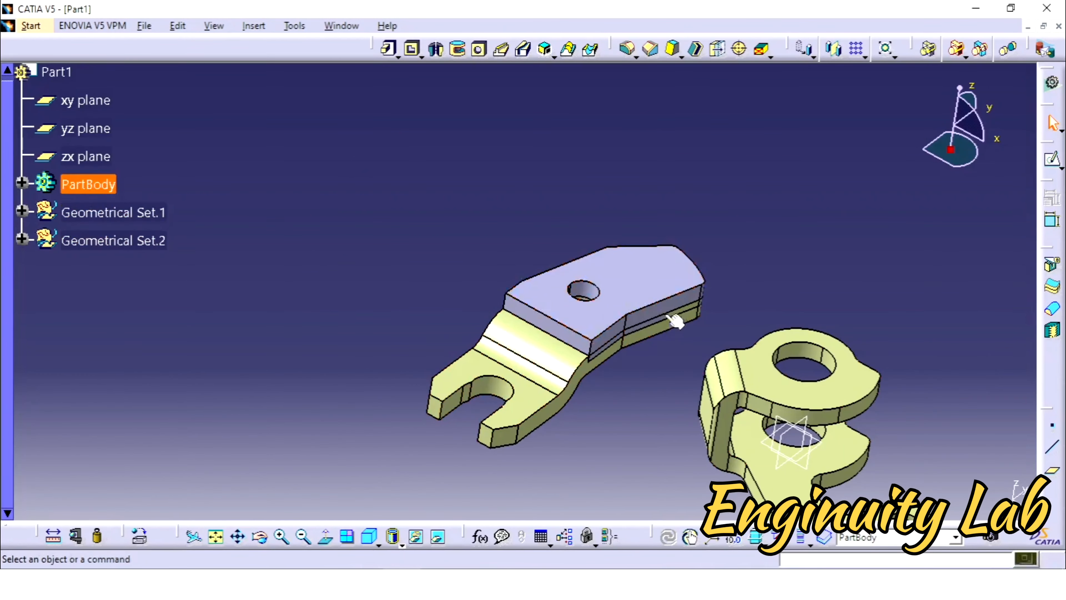
pyautogui.click(608, 309)
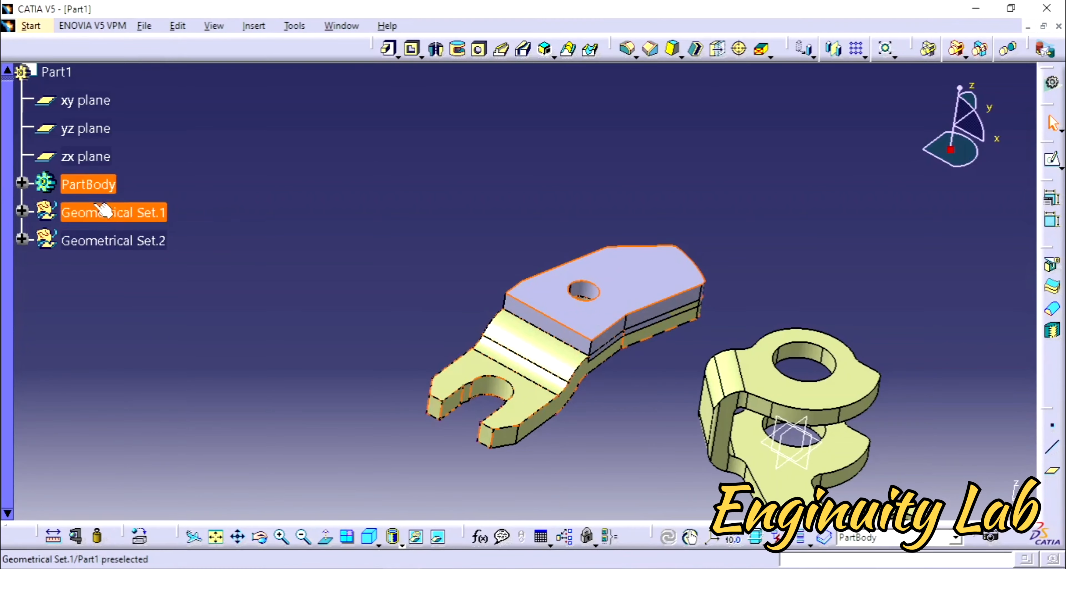
pyautogui.click(22, 182)
pyautogui.rightClick(131, 211)
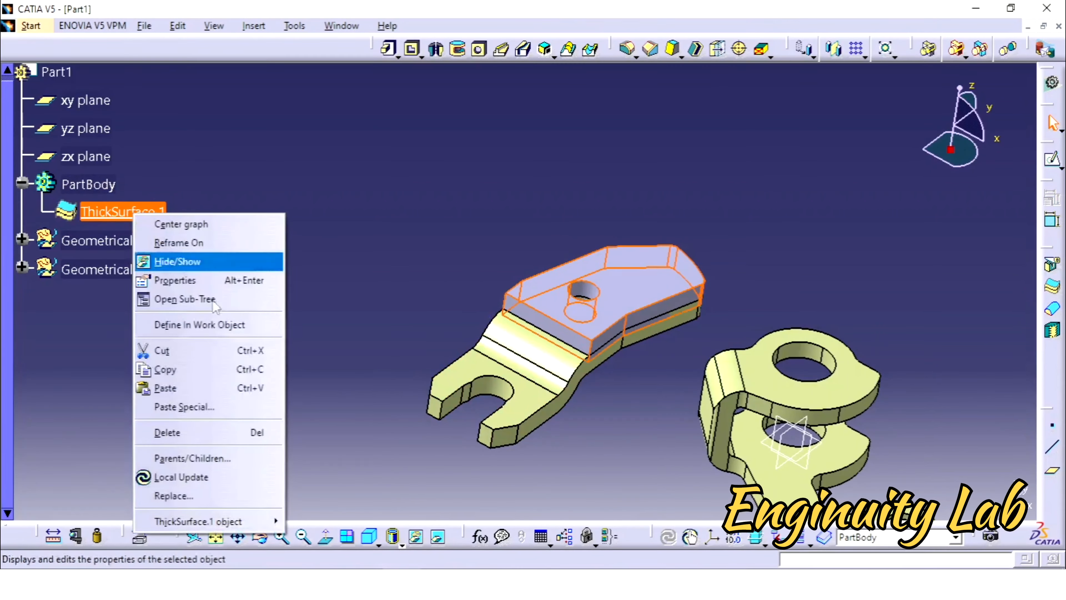
pyautogui.click(189, 432)
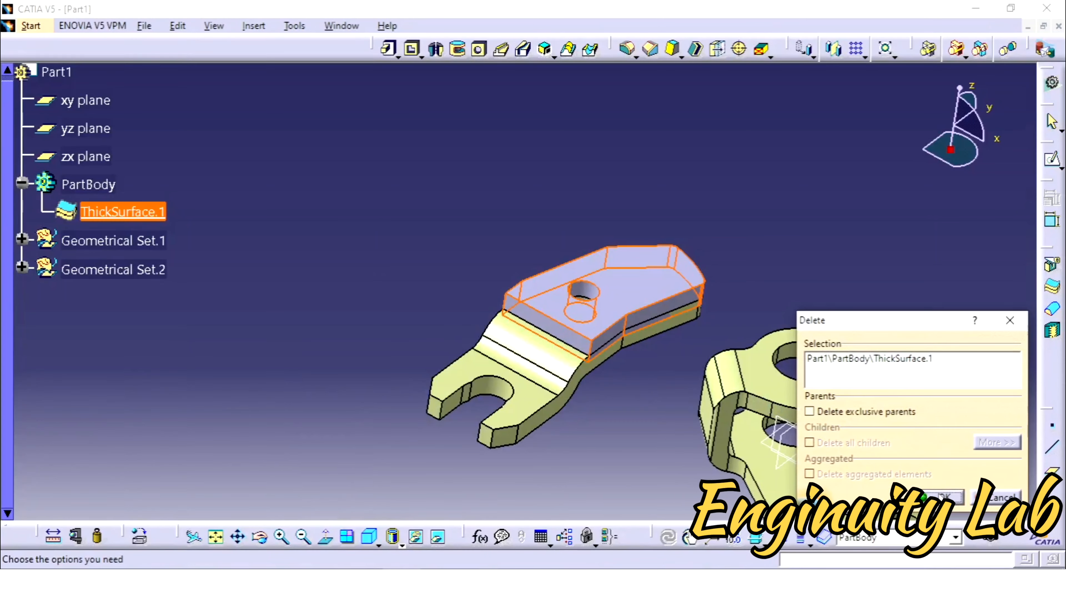
pyautogui.click(942, 497)
# Preselect both curved bend faces of the lever and thicken the upper one with a 5 mm first offset and a 2 mm second offset.
pyautogui.moveTo(725, 256); pyautogui.dragTo(736, 90, button='middle')
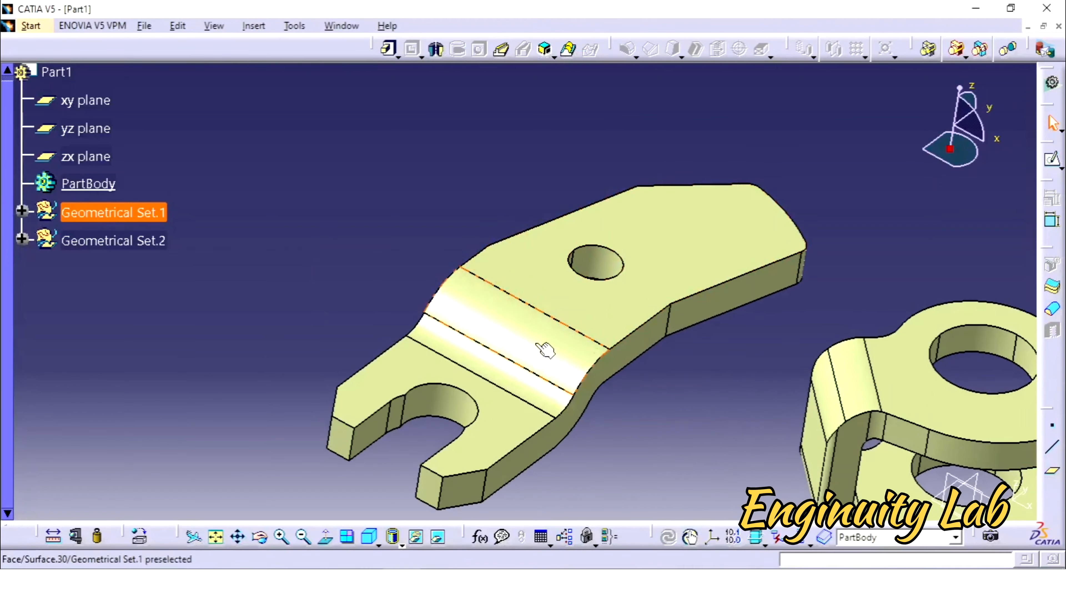
pyautogui.click(545, 349)
pyautogui.click(718, 386)
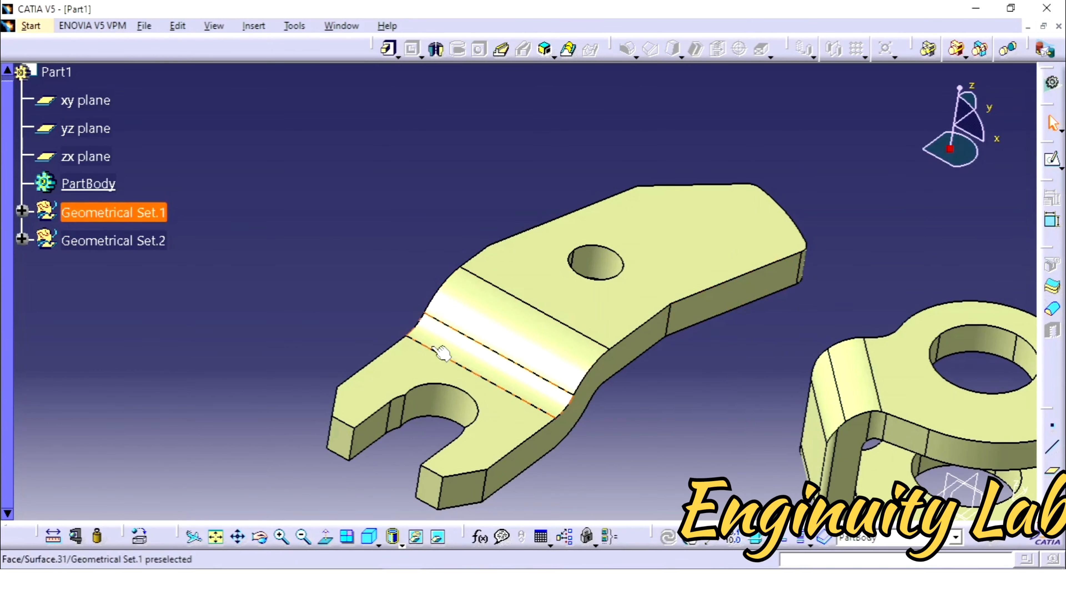
pyautogui.click(520, 336)
pyautogui.keyDown('ctrl'); pyautogui.click(492, 361); pyautogui.keyUp('ctrl')
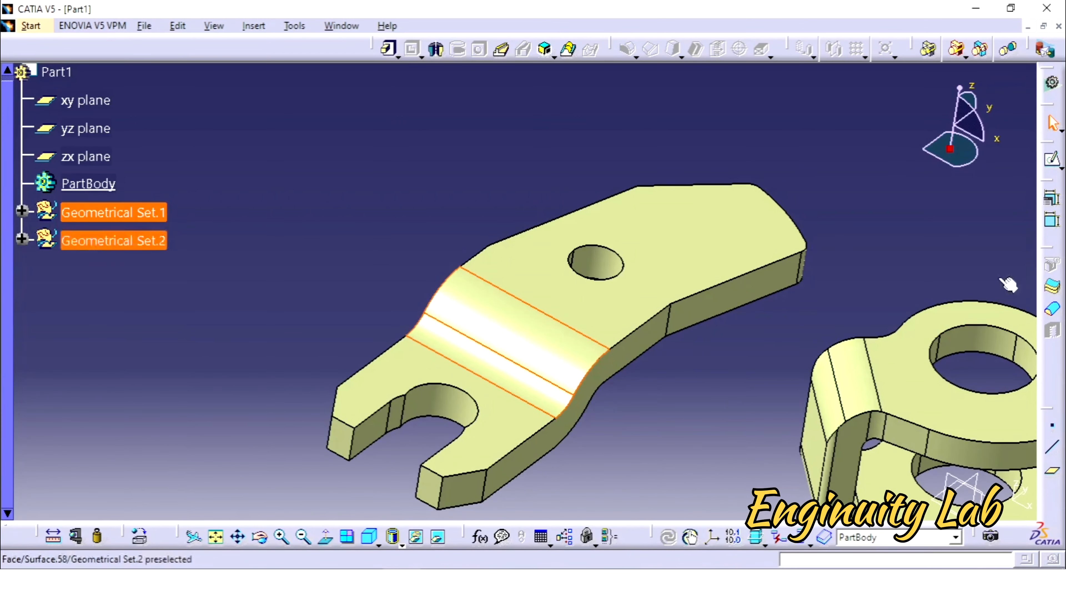
pyautogui.click(1052, 288)
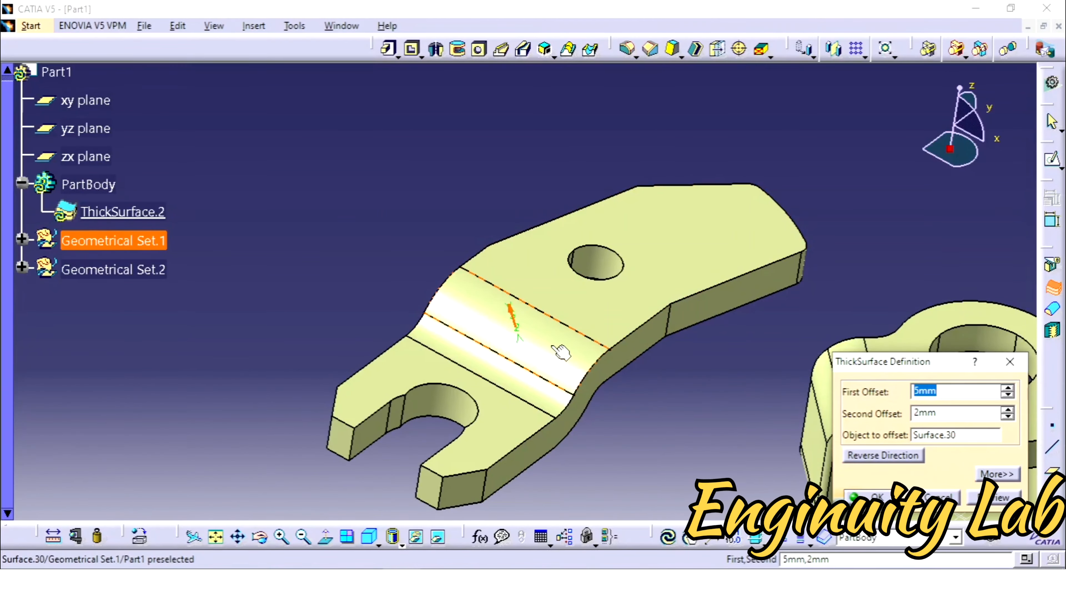
pyautogui.click(537, 336)
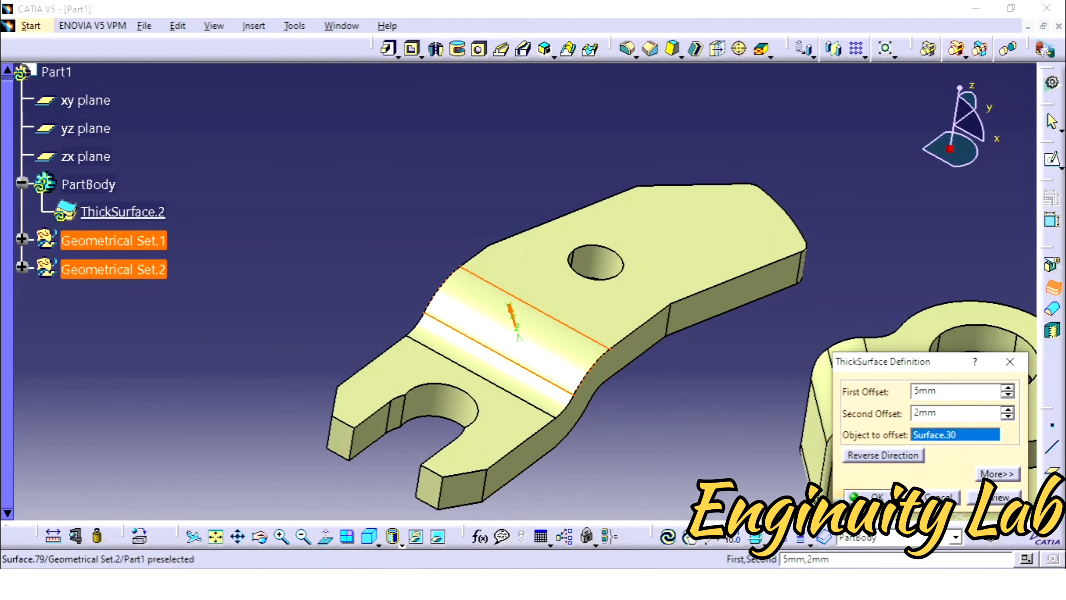
pyautogui.click(878, 496)
pyautogui.moveTo(715, 372); pyautogui.dragTo(709, 340, button='middle')
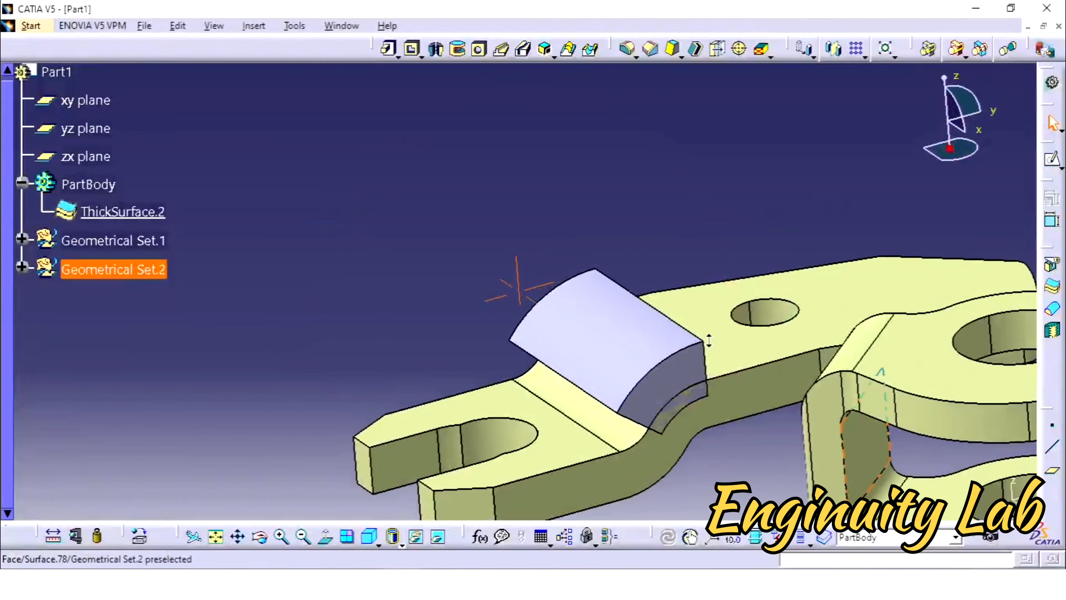
# Delete the thick surface feature built on the lever's upper bend face from PartBody.
pyautogui.rightClick(111, 208)
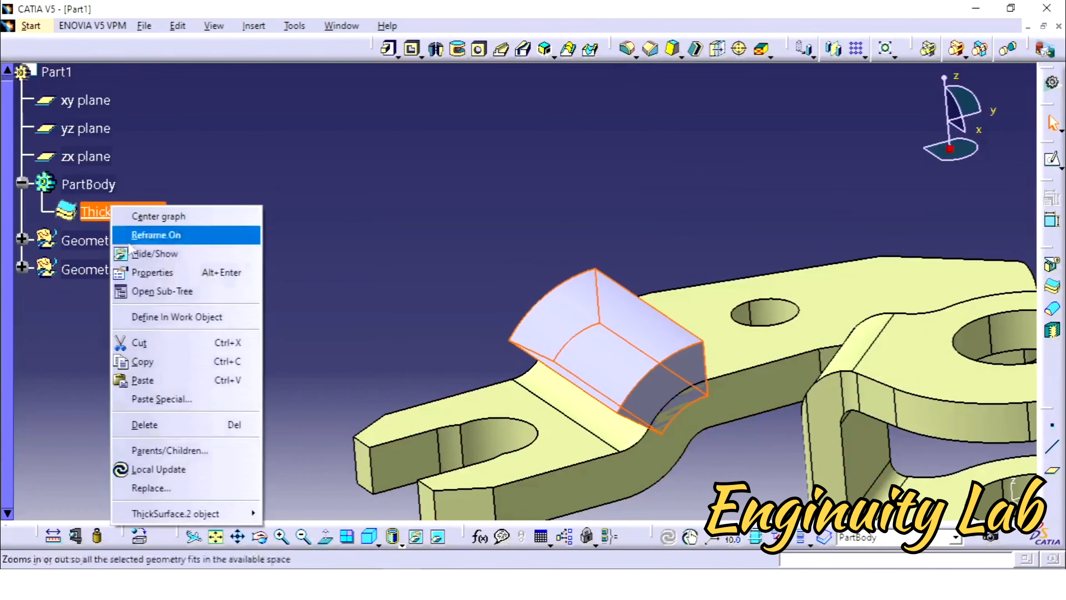
pyautogui.click(159, 425)
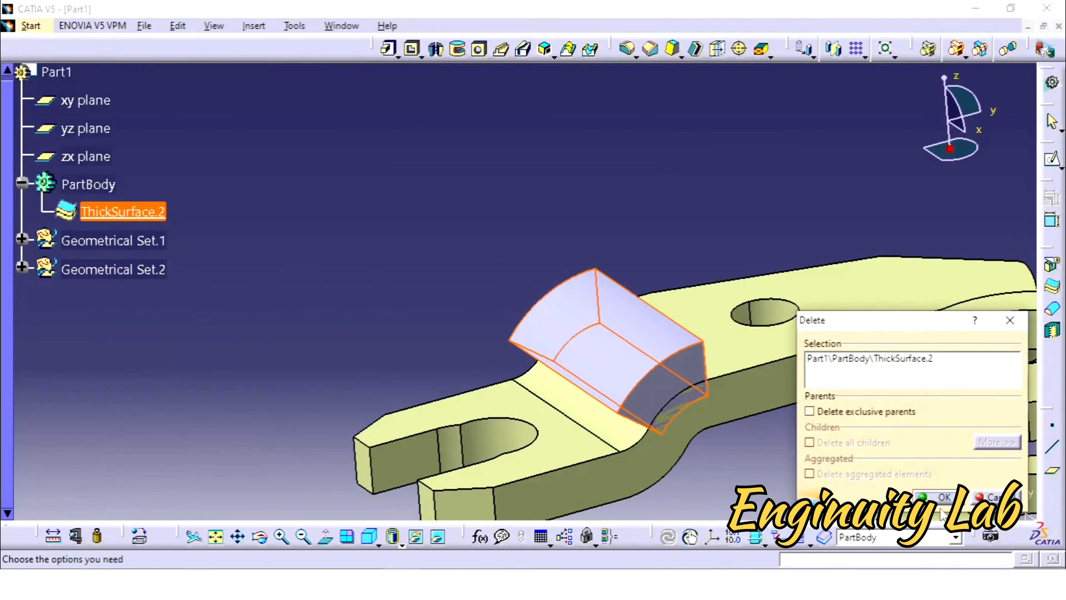
pyautogui.click(945, 497)
pyautogui.moveTo(586, 269); pyautogui.dragTo(611, 313, button='middle')
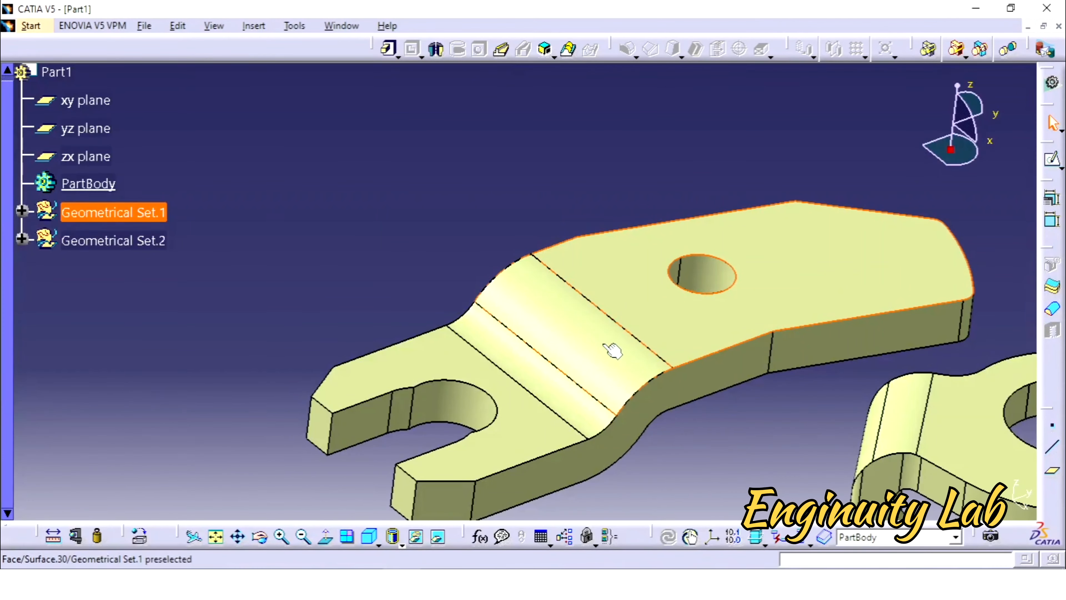
# Multi-select the lever's four connected upper faces and switch to the Generative Shape Design workbench.
pyautogui.keyDown('ctrl'); pyautogui.click(588, 350); pyautogui.keyUp('ctrl')
pyautogui.keyDown('ctrl'); pyautogui.click(548, 386); pyautogui.keyUp('ctrl')
pyautogui.keyDown('ctrl'); pyautogui.click(533, 432); pyautogui.keyUp('ctrl')
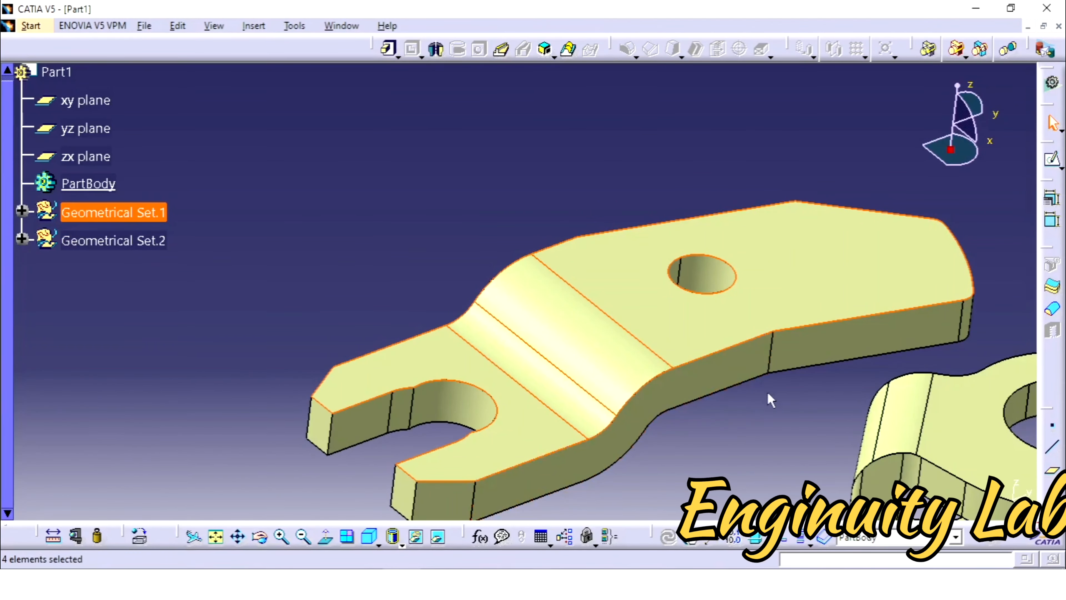
pyautogui.click(30, 26)
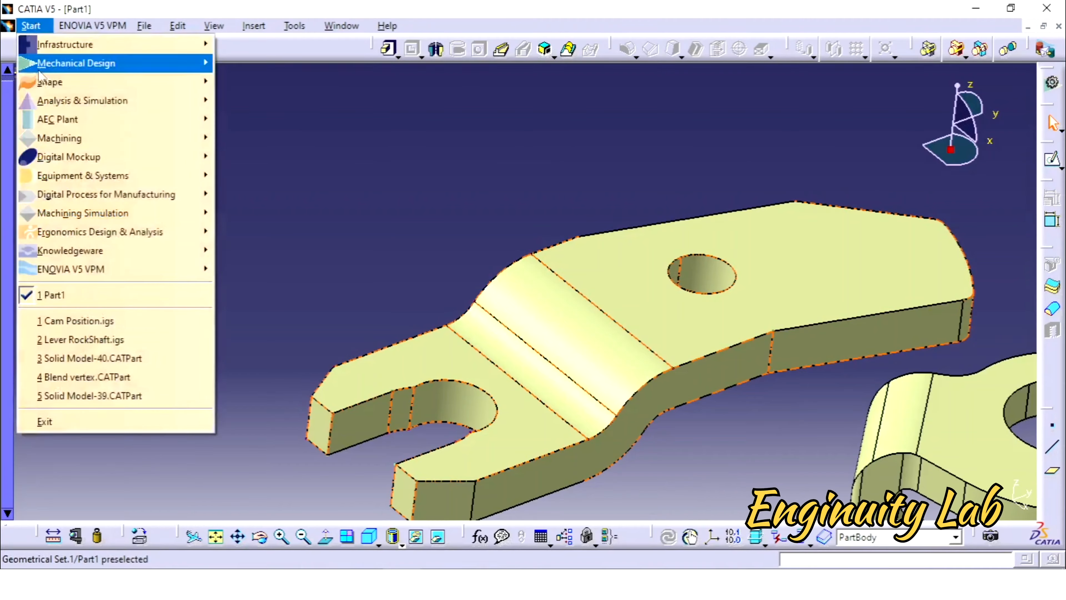
pyautogui.moveTo(105, 82)
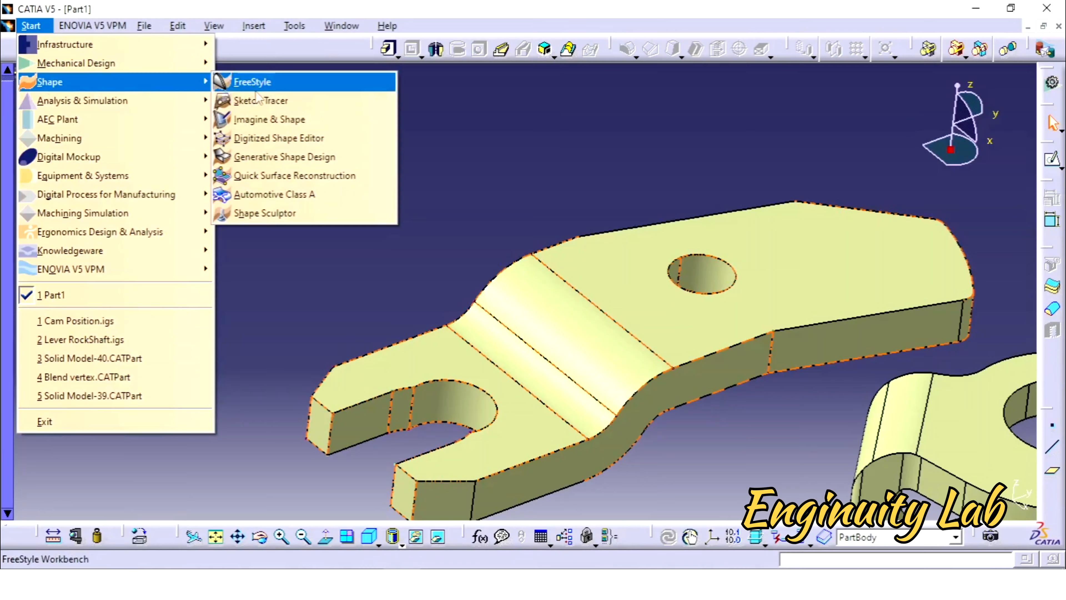
pyautogui.click(304, 165)
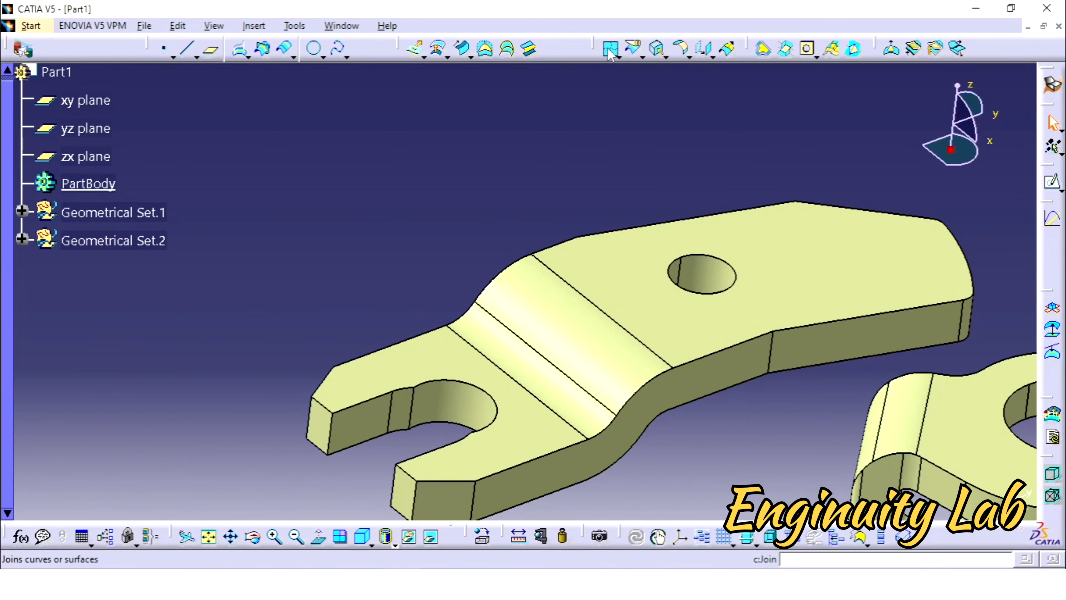
# Join the lever's upper plate face, both bend faces and the forked end's top face with a 0.001 mm merging distance.
pyautogui.click(608, 48)
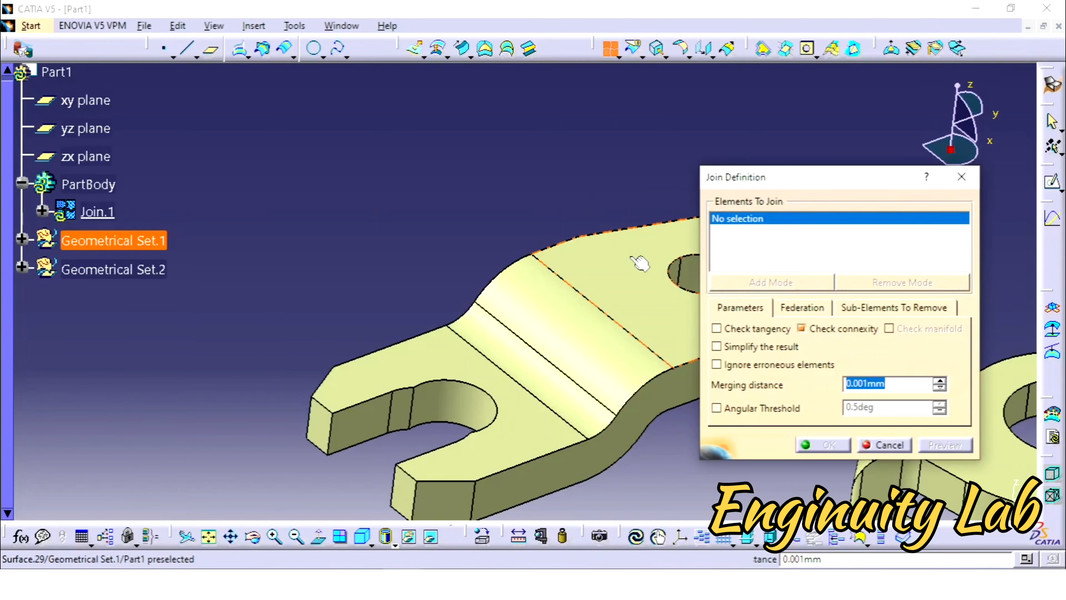
pyautogui.click(634, 260)
pyautogui.click(567, 315)
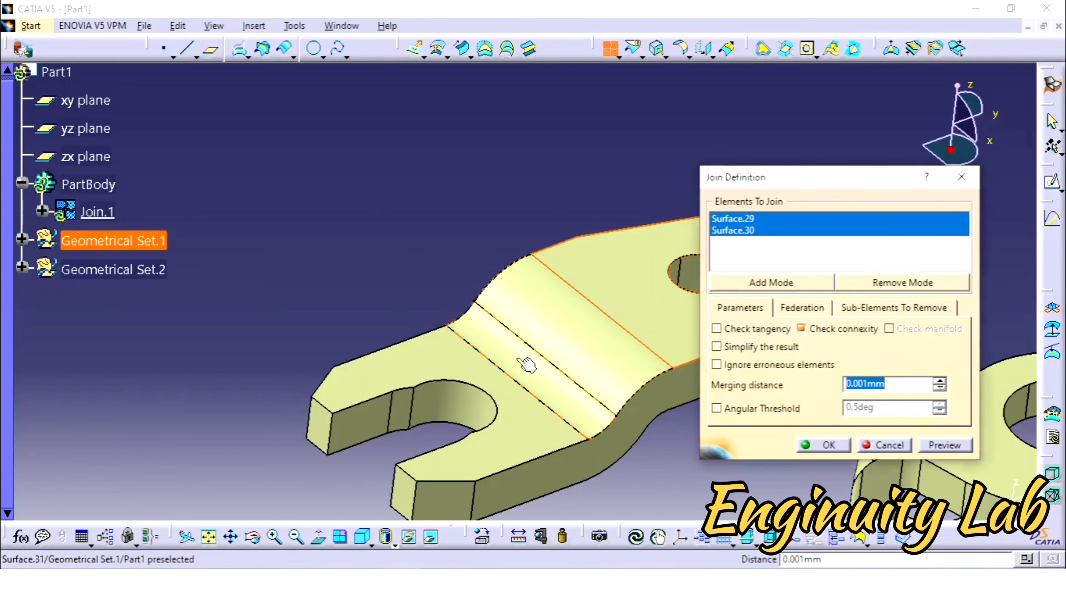
pyautogui.click(527, 365)
pyautogui.click(473, 369)
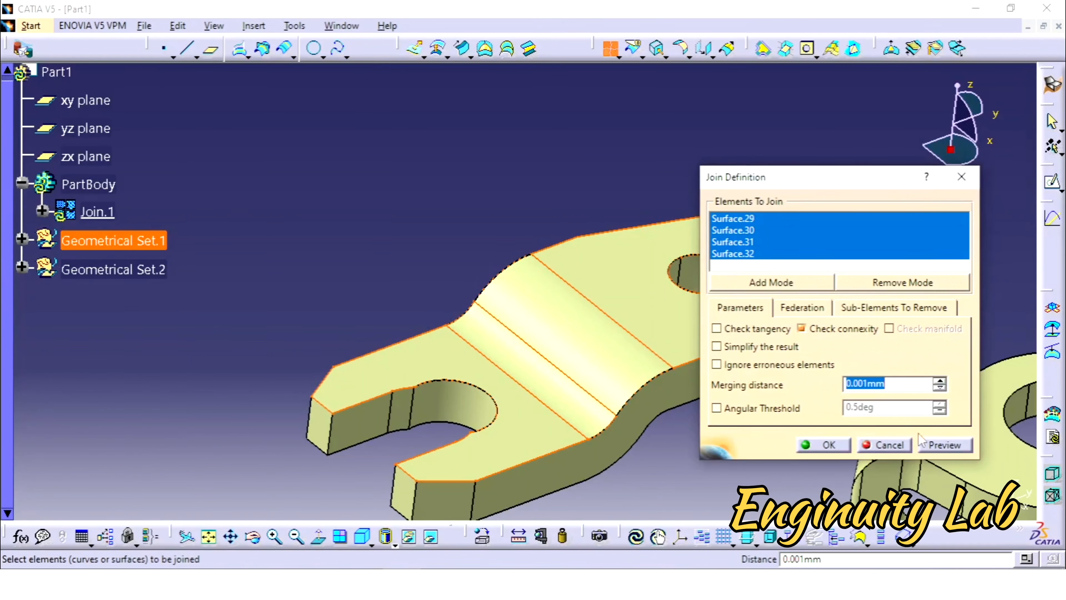
pyautogui.click(829, 445)
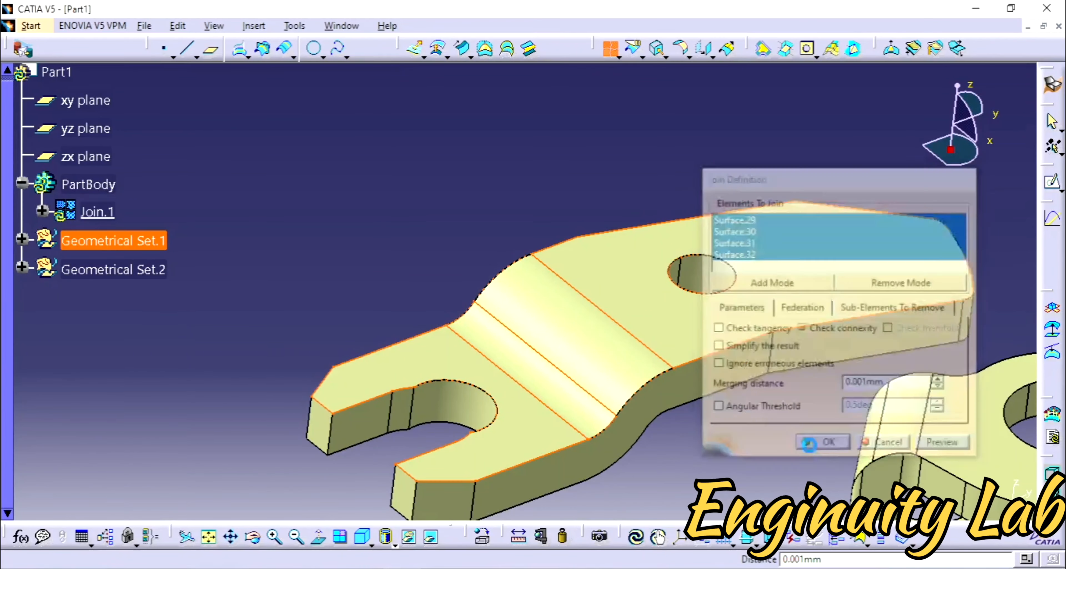
pyautogui.moveTo(757, 449); pyautogui.dragTo(720, 433, button='middle')
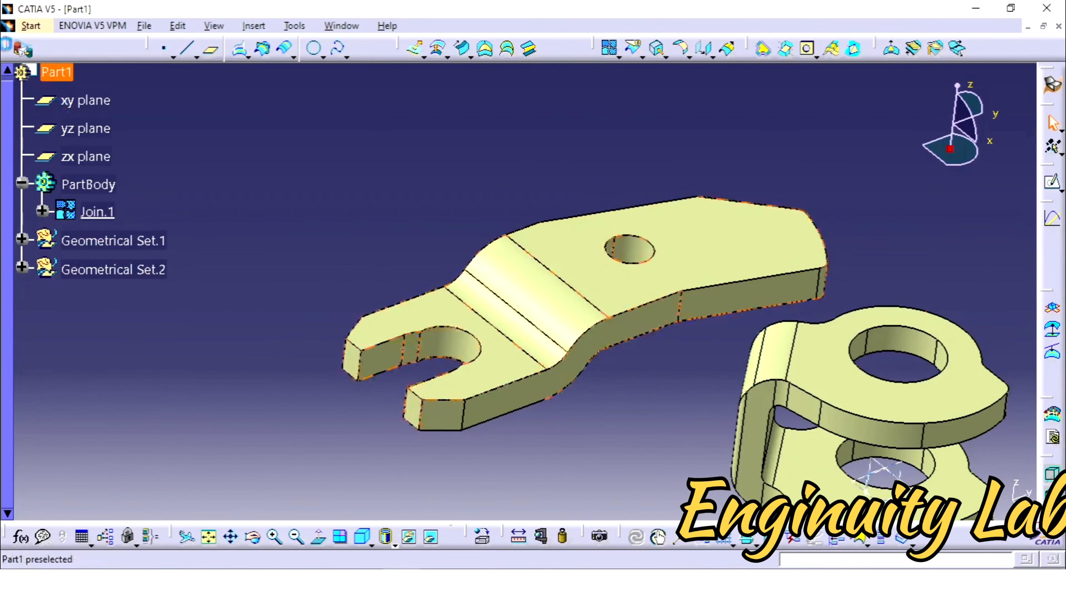
# Switch back to the Part Design workbench.
pyautogui.click(29, 26)
pyautogui.moveTo(126, 81)
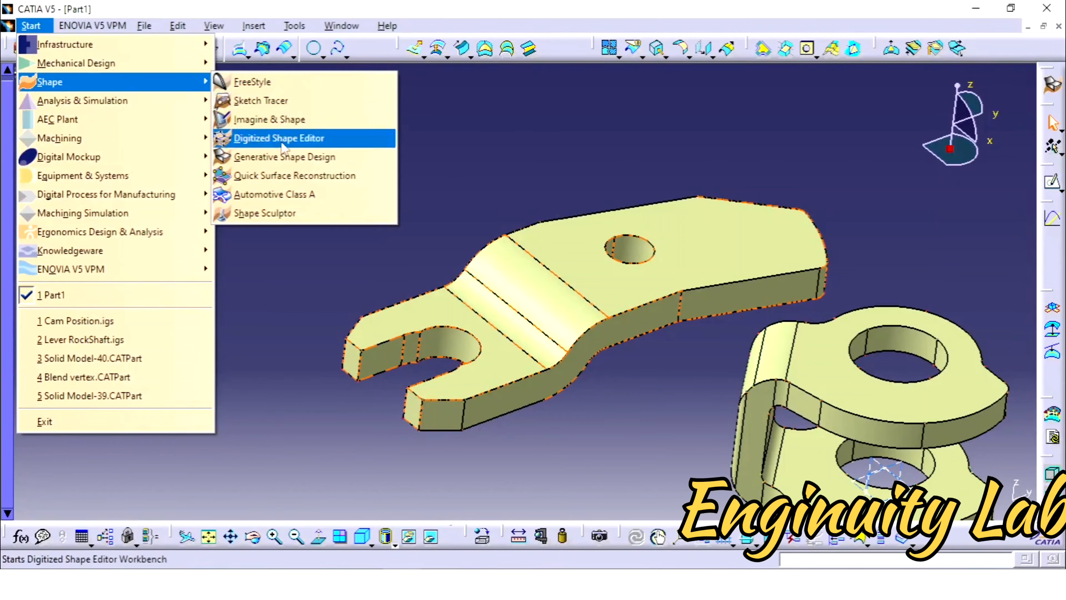
pyautogui.moveTo(148, 63)
pyautogui.click(268, 63)
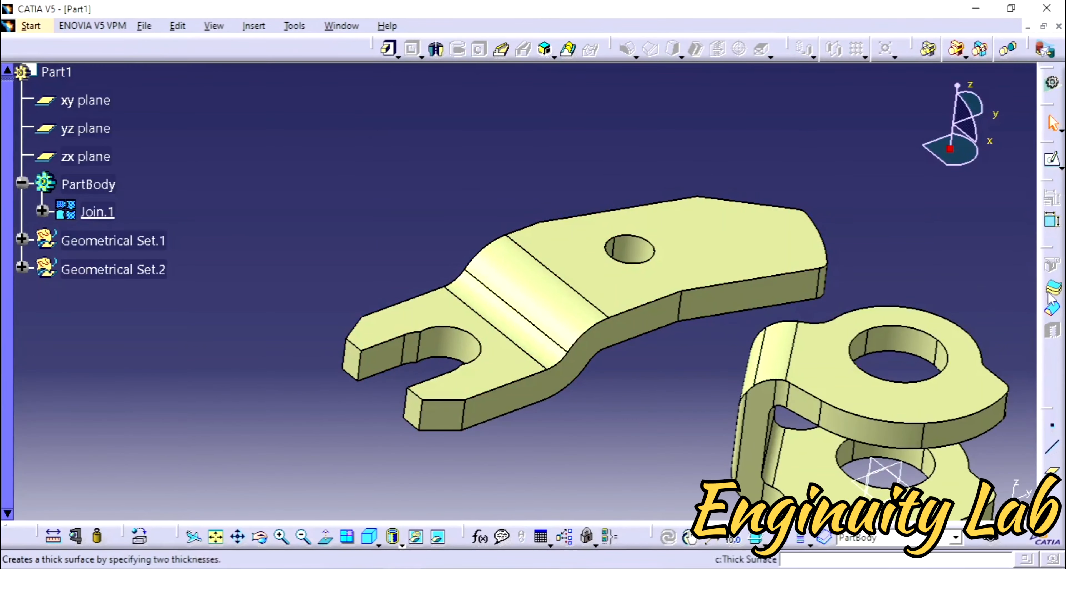
# Thicken the joined upper surface of the lever with a 5 mm first offset and a 2 mm second offset, and inspect the solid.
pyautogui.click(1054, 294)
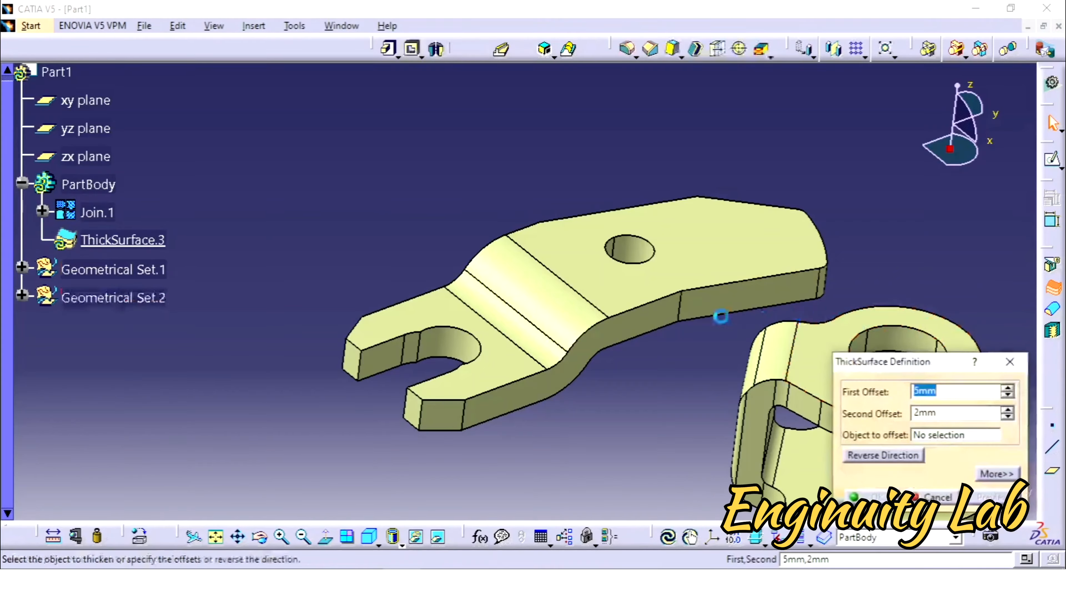
pyautogui.click(608, 285)
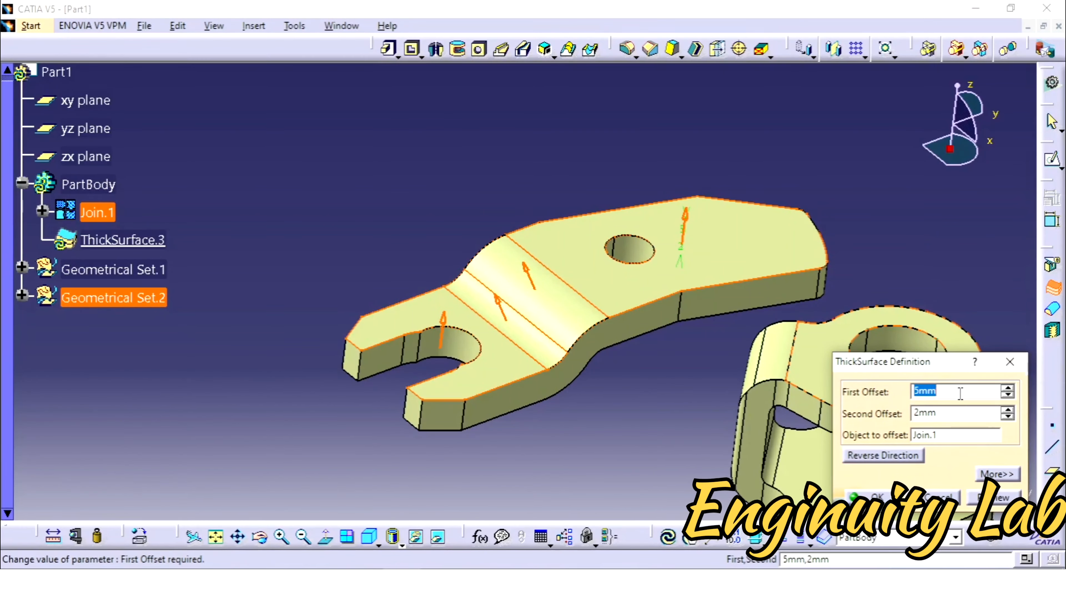
pyautogui.click(1003, 496)
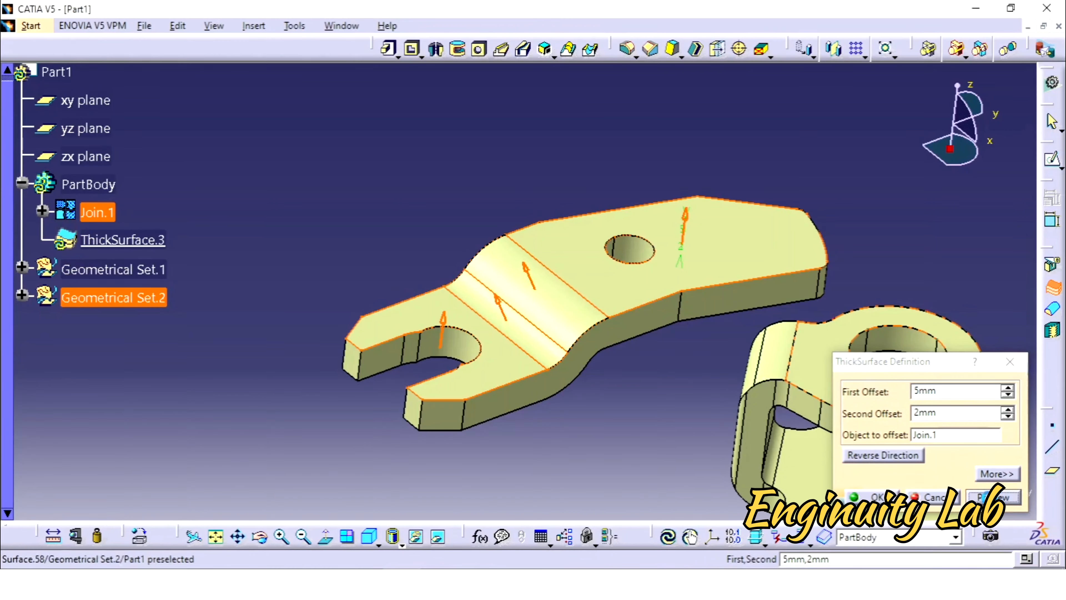
pyautogui.click(873, 496)
pyautogui.click(674, 337)
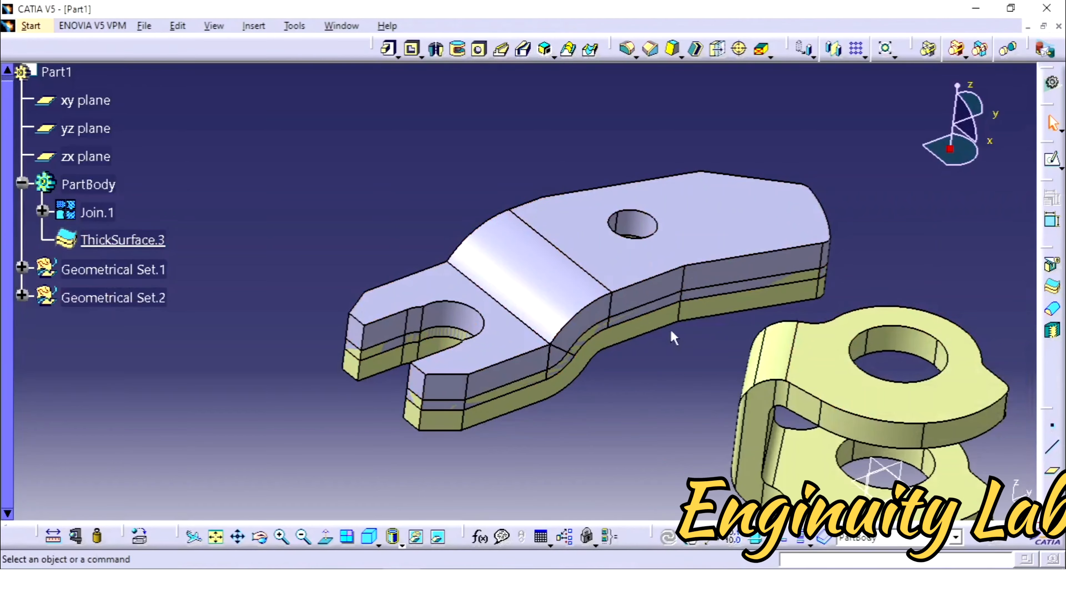
pyautogui.moveTo(674, 335); pyautogui.dragTo(695, 273, button='middle')
pyautogui.moveTo(584, 288); pyautogui.dragTo(580, 302, button='middle')
pyautogui.moveTo(668, 361); pyautogui.dragTo(497, 226, button='middle')
pyautogui.moveTo(543, 291); pyautogui.dragTo(580, 290, button='middle')
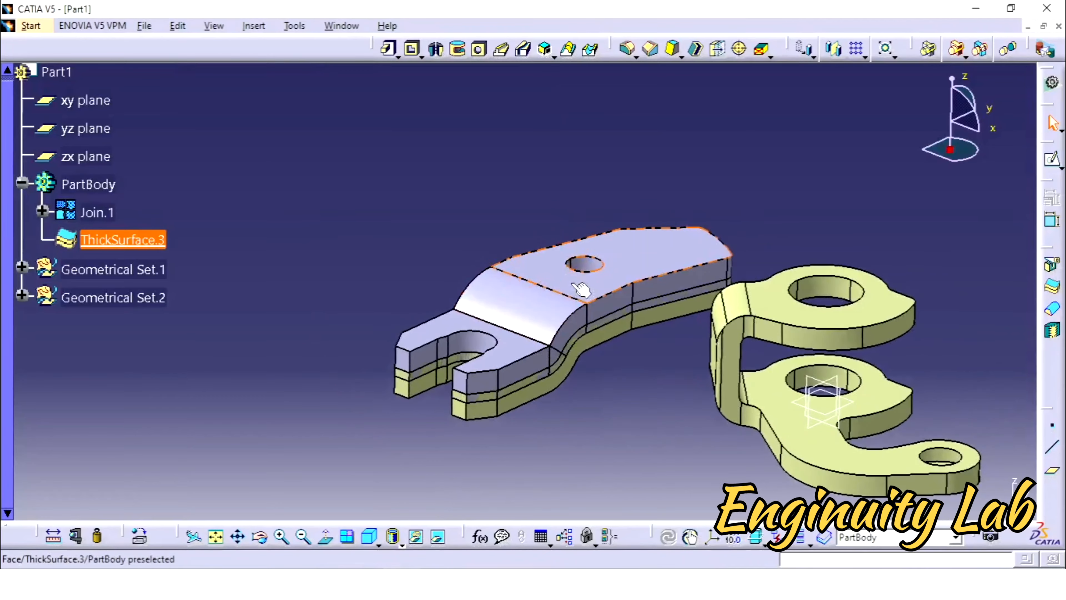
# Delete the thick surface made from the join, keeping Join.1 in PartBody.
pyautogui.rightClick(134, 241)
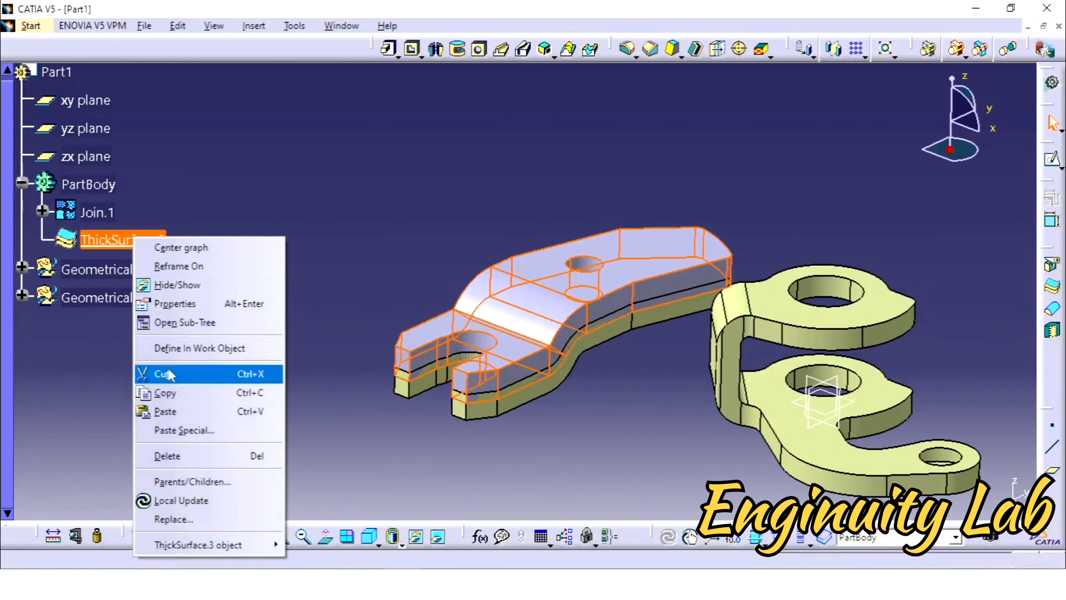
pyautogui.click(167, 456)
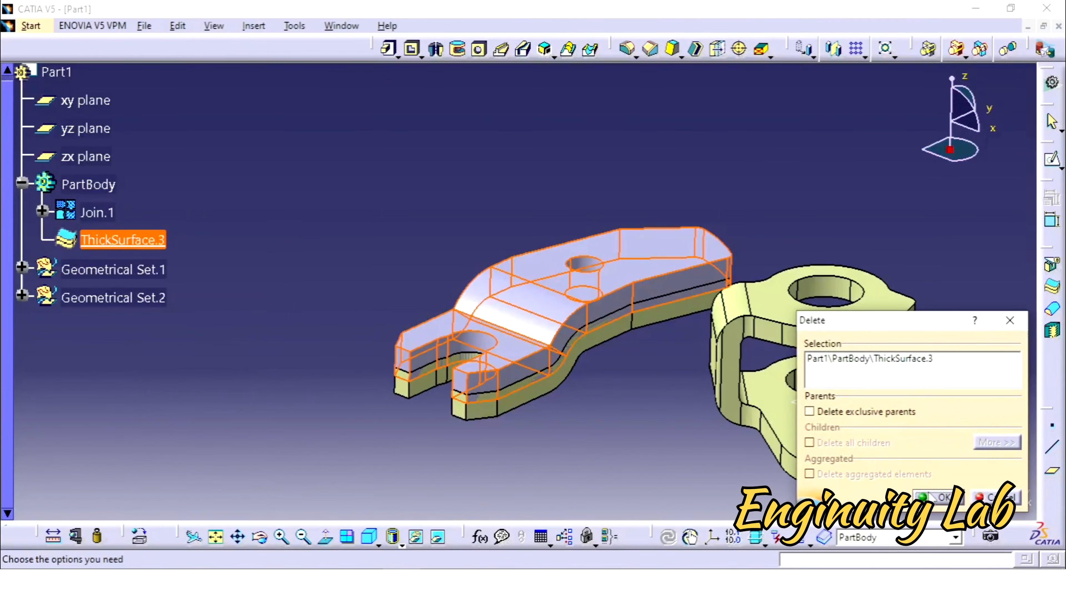
pyautogui.click(936, 496)
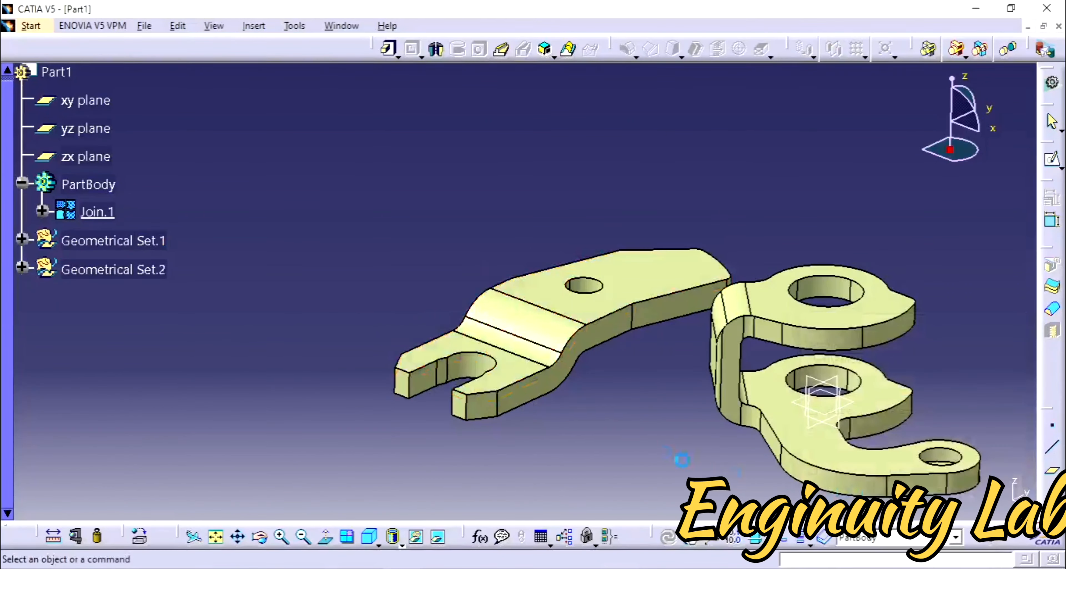
# Reopen Join.1 and add the lever's flat underside and the first adjoining side faces near the plate end.
pyautogui.doubleClick(106, 210)
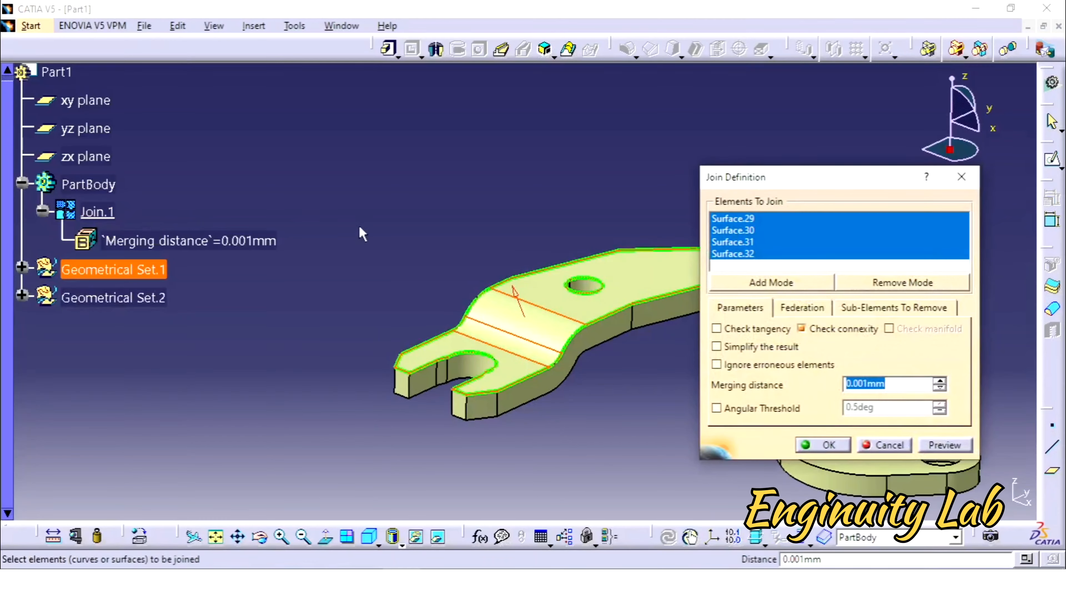
pyautogui.moveTo(373, 259); pyautogui.dragTo(499, 336, button='middle')
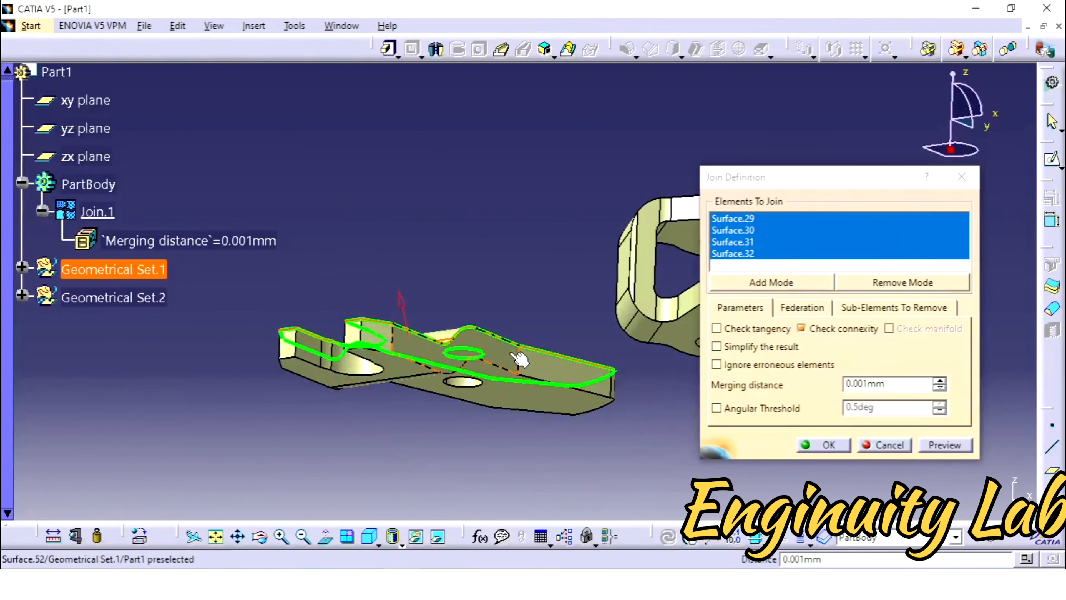
pyautogui.click(519, 359)
pyautogui.click(554, 391)
pyautogui.rightClick(601, 368)
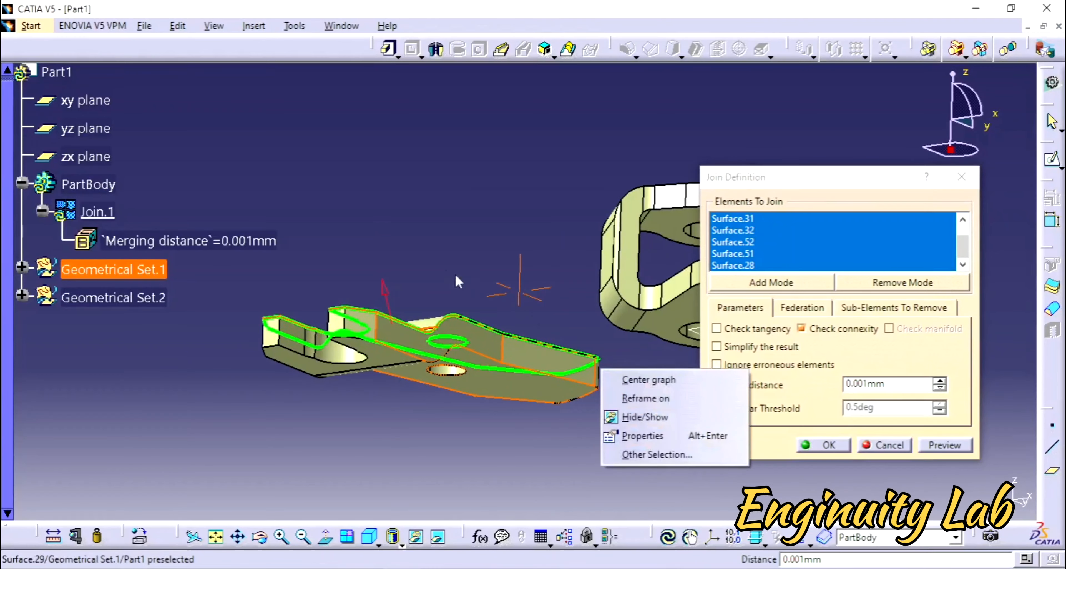
pyautogui.moveTo(512, 289); pyautogui.dragTo(364, 173, button='middle')
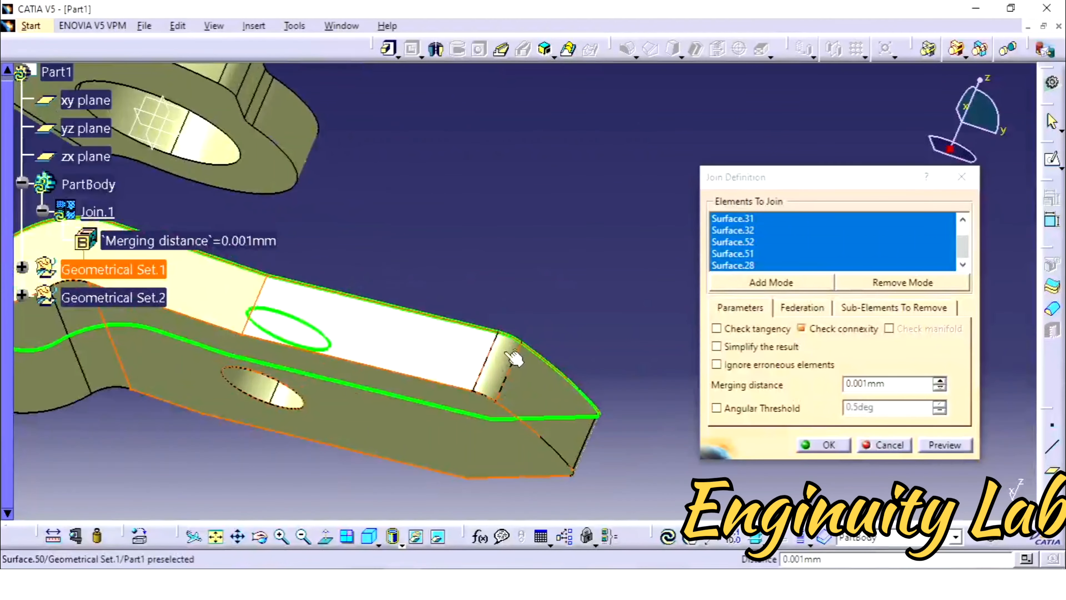
pyautogui.click(535, 390)
# Add the curved end face, its rounded corner and the two adjacent flat side faces of the lever to the join.
pyautogui.moveTo(605, 310); pyautogui.dragTo(463, 319, button='middle')
pyautogui.moveTo(619, 338); pyautogui.dragTo(481, 315, button='middle')
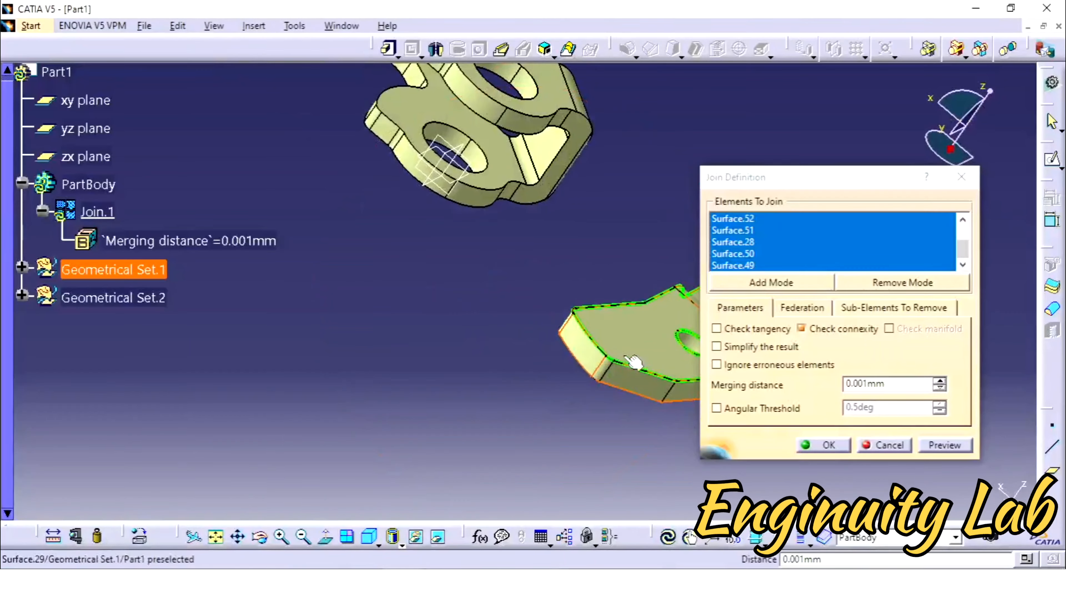
pyautogui.moveTo(626, 357); pyautogui.dragTo(503, 134, button='middle')
pyautogui.click(336, 381)
pyautogui.click(464, 413)
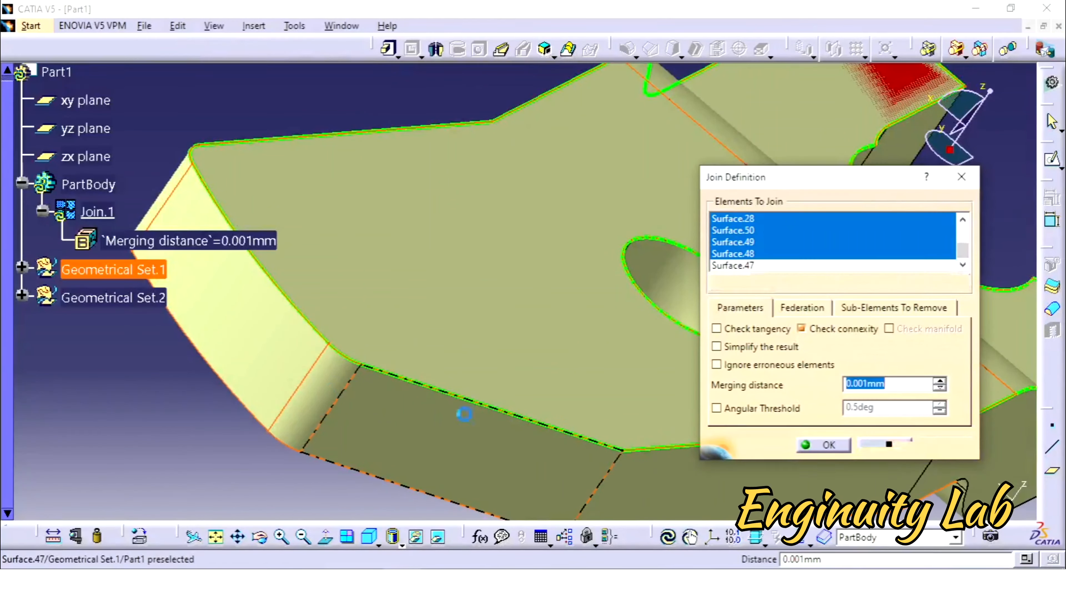
pyautogui.moveTo(540, 362); pyautogui.dragTo(391, 241, button='middle')
pyautogui.click(566, 359)
pyautogui.moveTo(515, 289); pyautogui.dragTo(521, 370, button='middle')
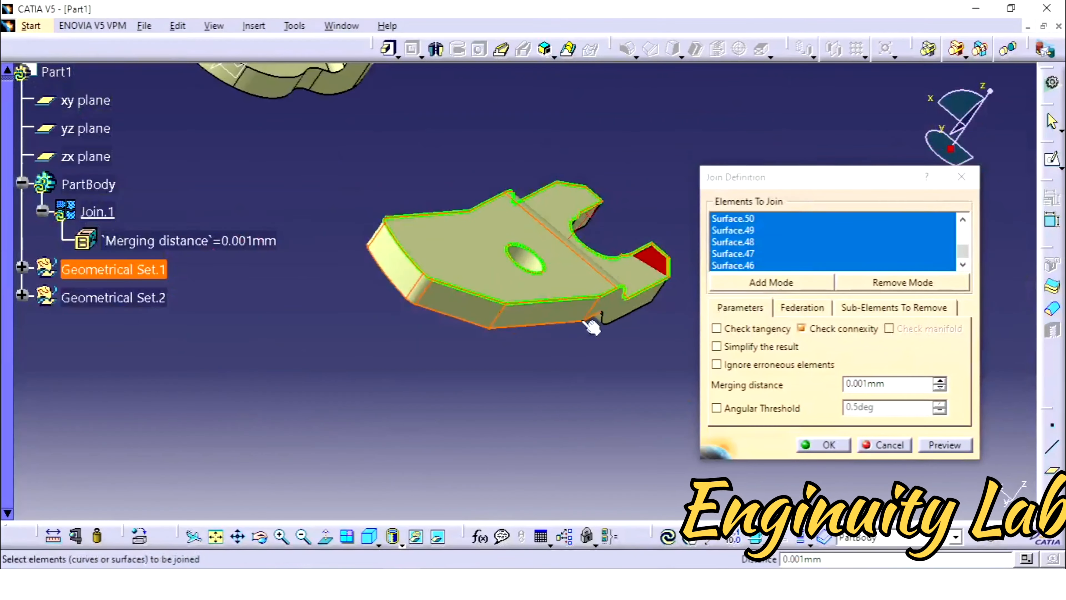
# Add the side face along the bend and the end faces of the fork prongs to the join.
pyautogui.moveTo(592, 327); pyautogui.dragTo(376, 311, button='middle')
pyautogui.click(563, 368)
pyautogui.click(542, 362)
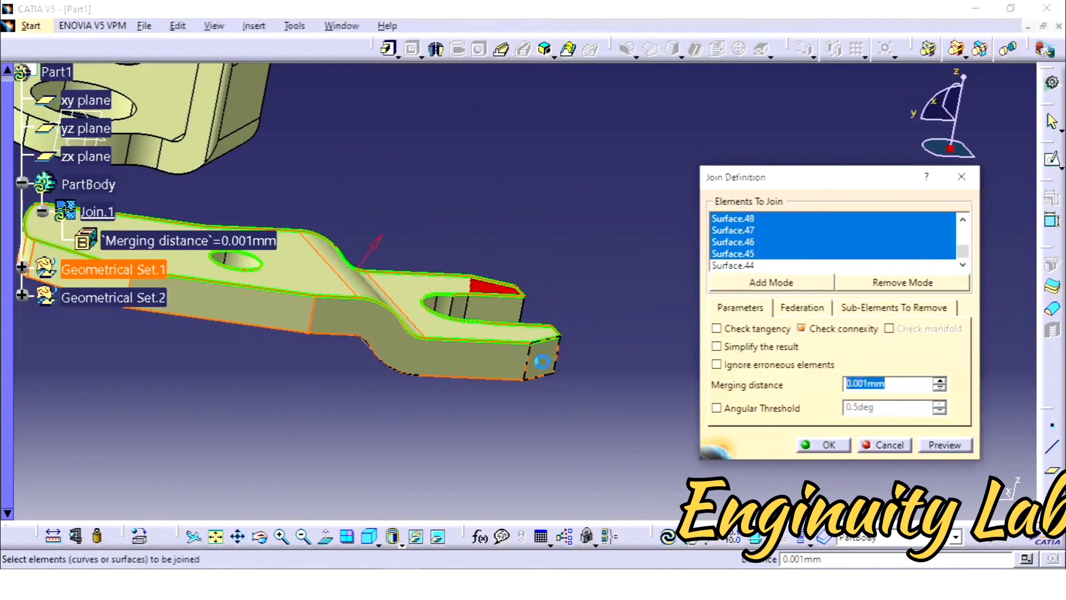
pyautogui.moveTo(554, 365); pyautogui.dragTo(379, 323, button='middle')
pyautogui.moveTo(530, 326); pyautogui.dragTo(297, 368, button='middle')
pyautogui.click(353, 315)
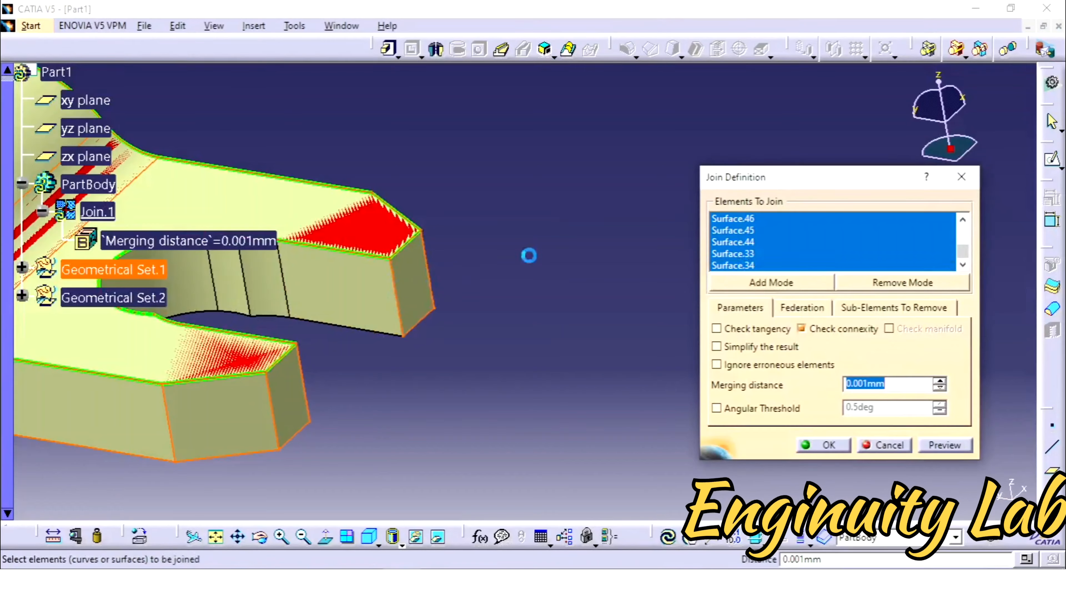
pyautogui.moveTo(529, 255); pyautogui.dragTo(576, 395, button='middle')
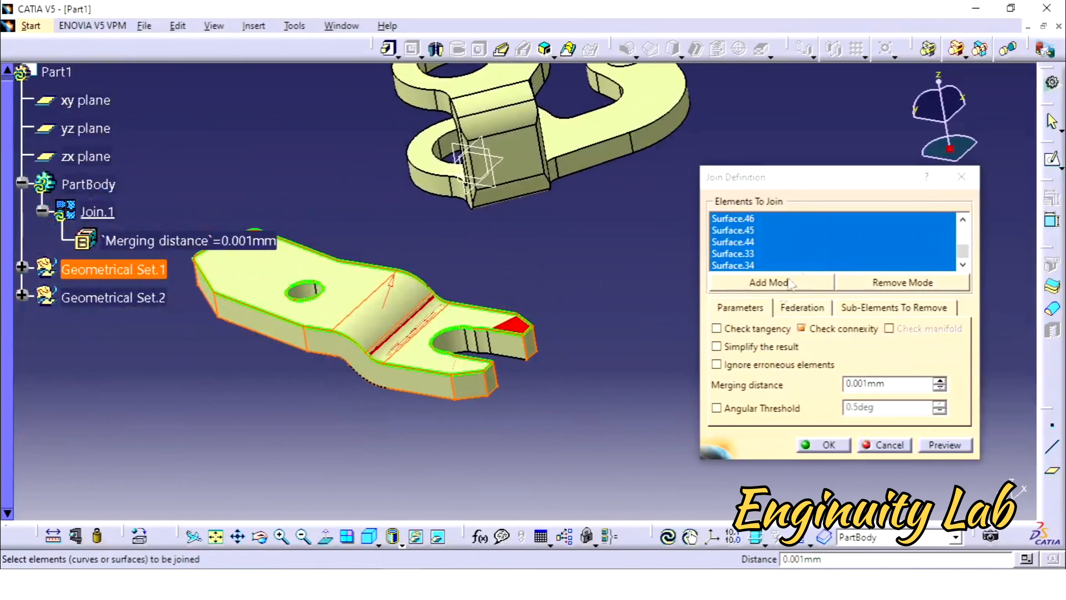
# Clear the join's element list and window-select all surfaces of the lever as the elements to join.
pyautogui.rightClick(818, 231)
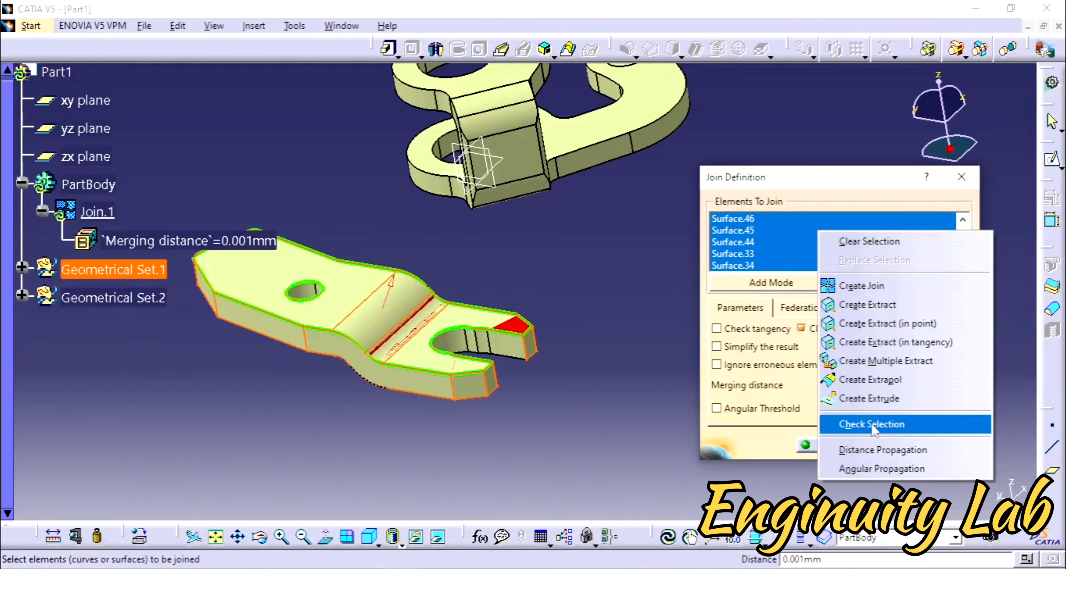
pyautogui.click(864, 241)
pyautogui.moveTo(557, 262); pyautogui.dragTo(605, 311, button='middle')
pyautogui.click(346, 287)
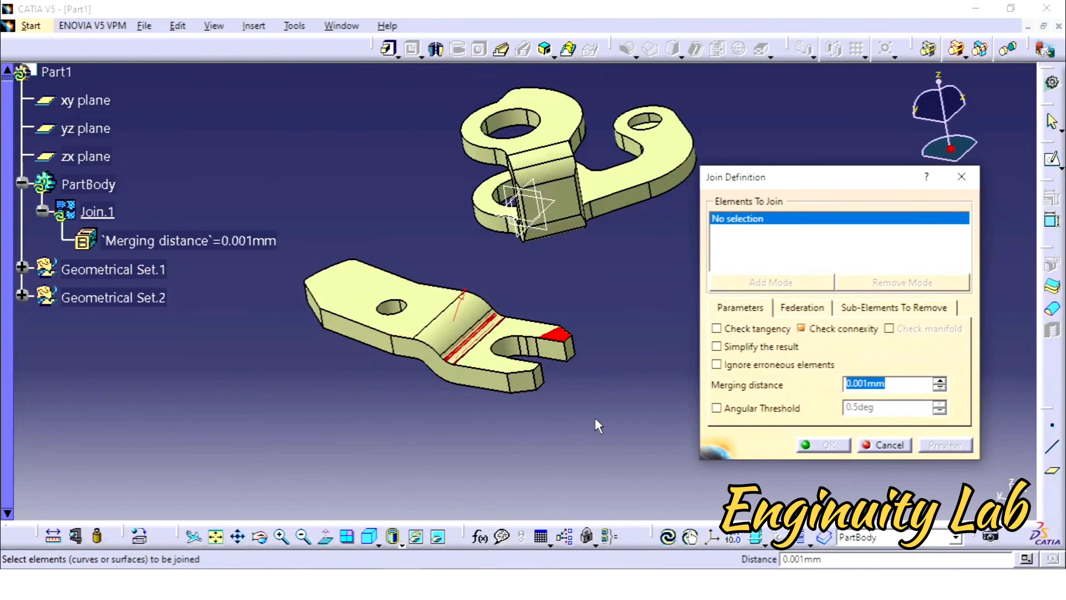
pyautogui.moveTo(594, 417); pyautogui.dragTo(370, 280)
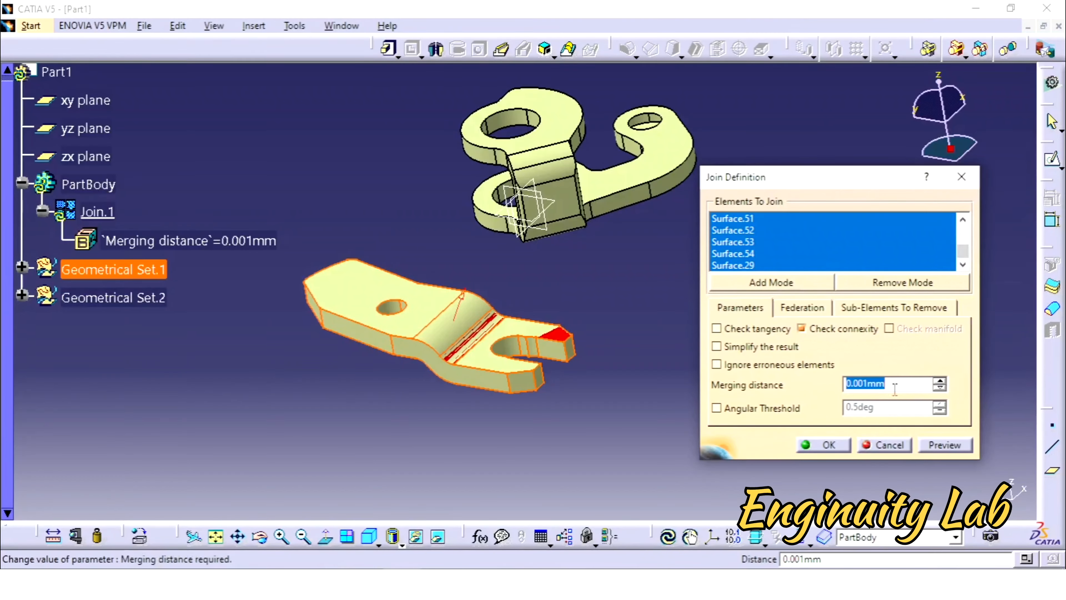
# Confirm the join of all lever surfaces and switch to the Part Design workbench.
pyautogui.click(827, 445)
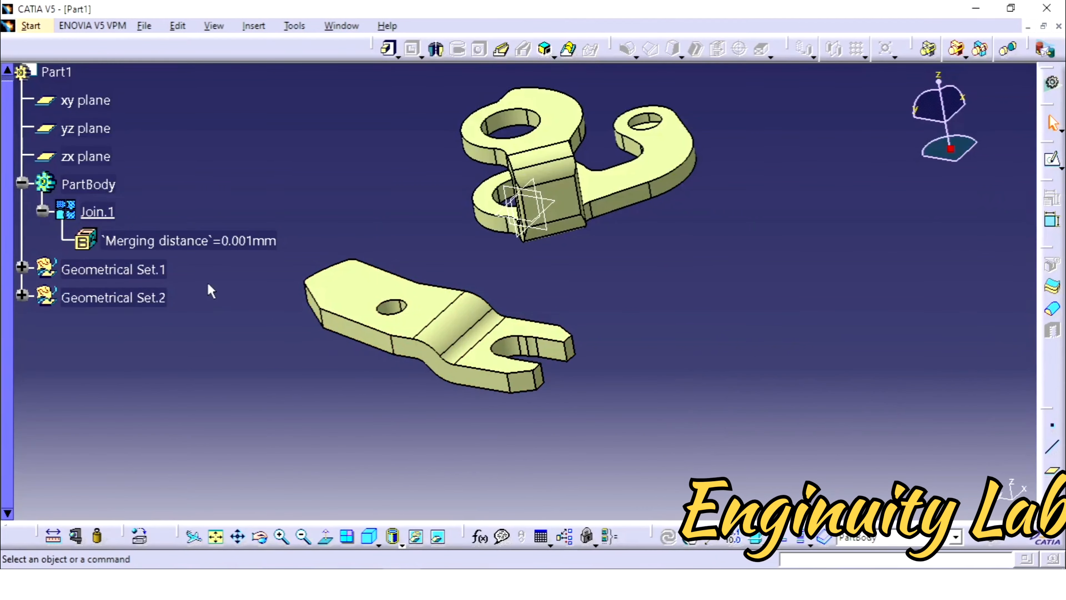
pyautogui.moveTo(624, 299)
pyautogui.mouseDown(button='middle')
pyautogui.moveTo(628, 274)
pyautogui.moveTo(659, 239)
pyautogui.moveTo(590, 295)
pyautogui.moveTo(740, 267)
pyautogui.moveTo(683, 300)
pyautogui.moveTo(707, 369)
pyautogui.mouseUp(button='middle')
pyautogui.click(26, 27)
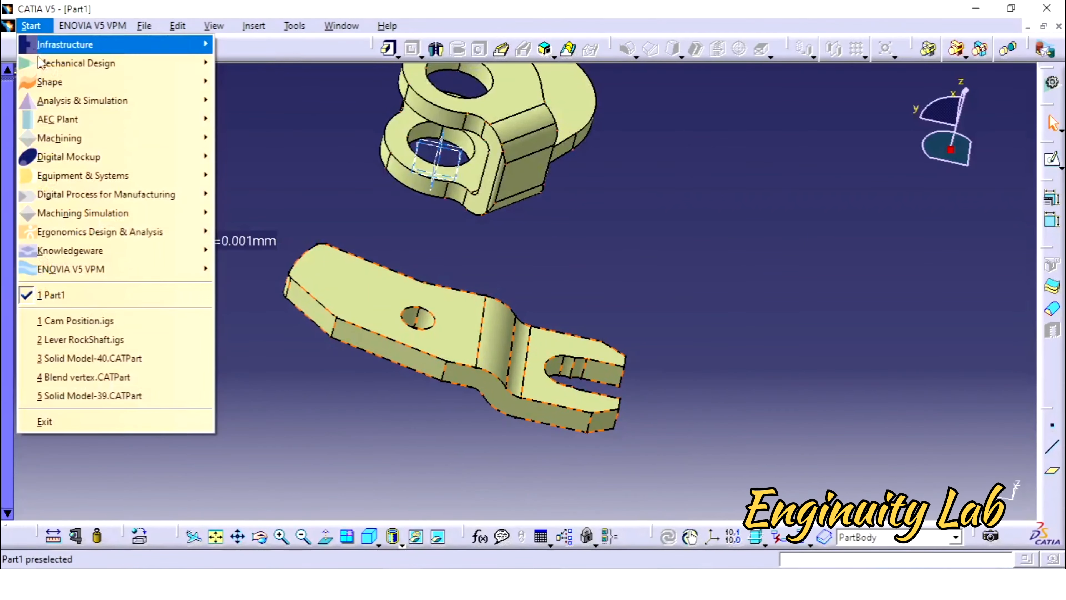
pyautogui.moveTo(52, 70)
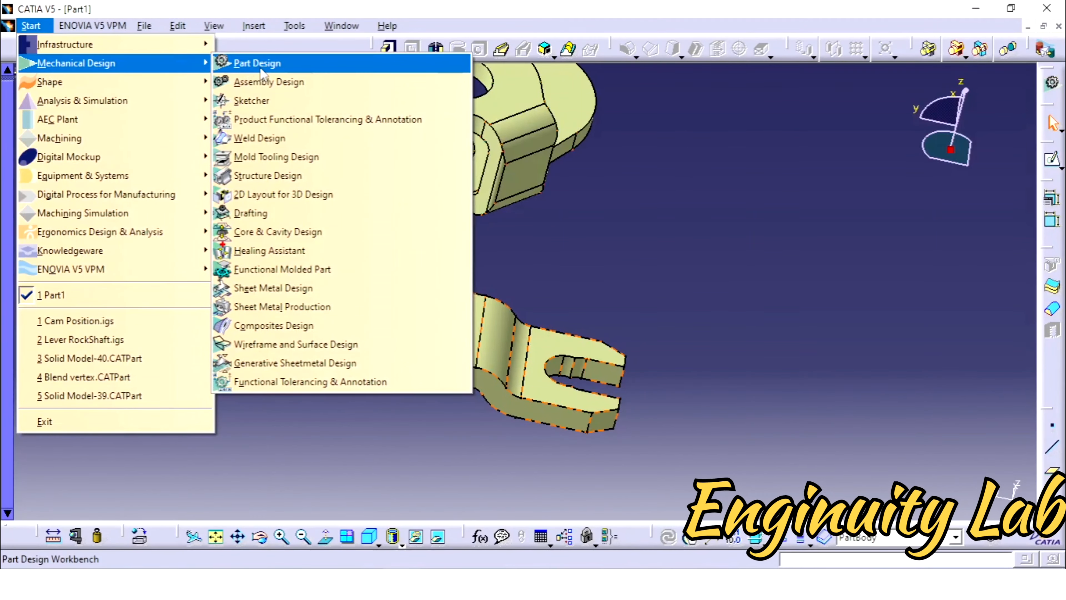
pyautogui.click(261, 64)
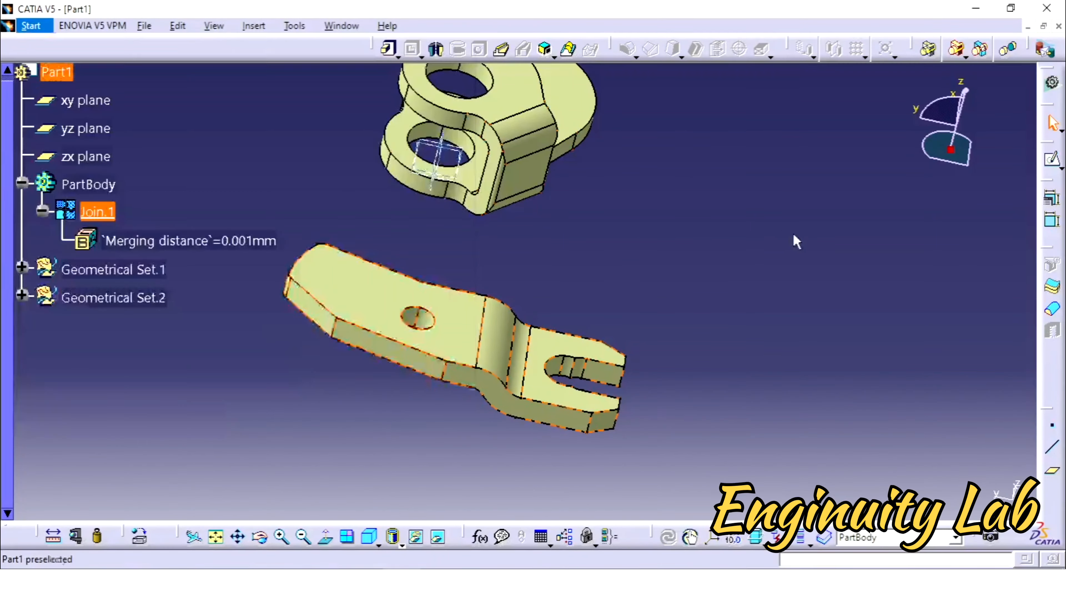
pyautogui.click(607, 288)
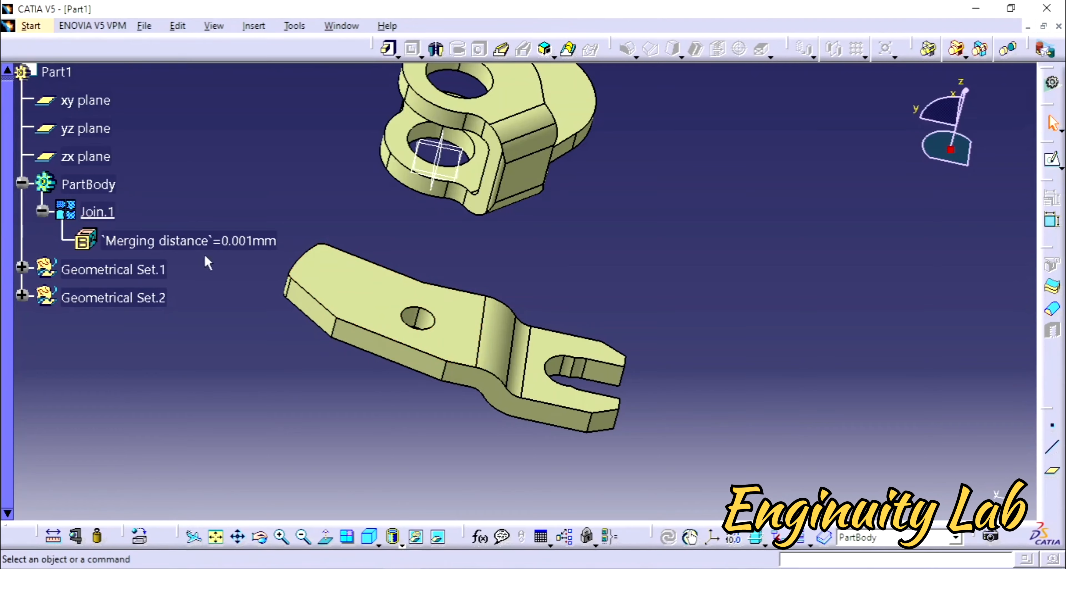
pyautogui.click(571, 321)
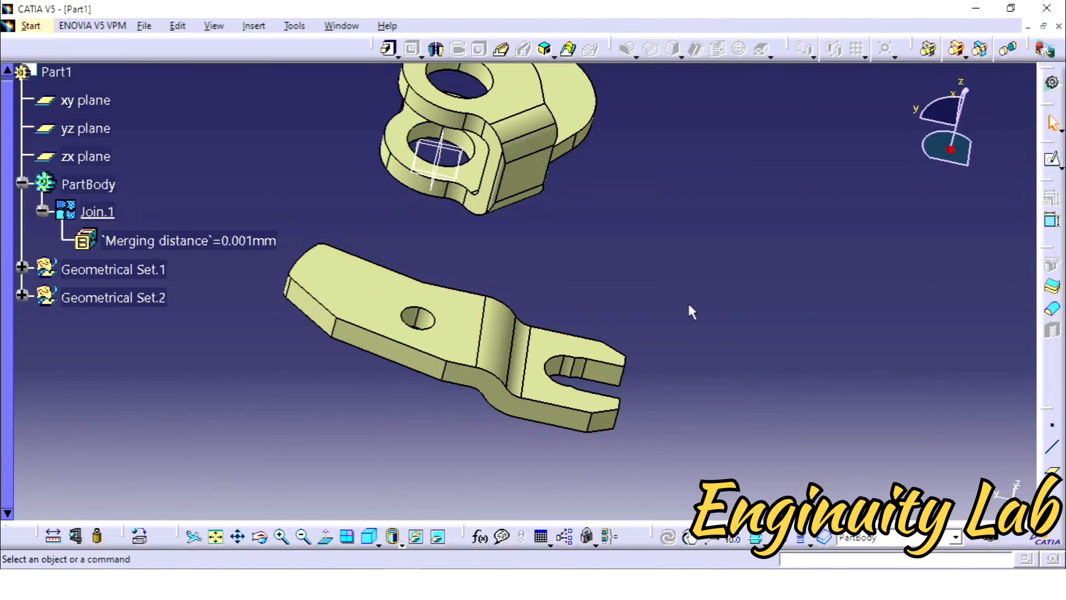
# Convert the joined lever surface Join.1 into a solid with Close Surface.
pyautogui.click(1052, 312)
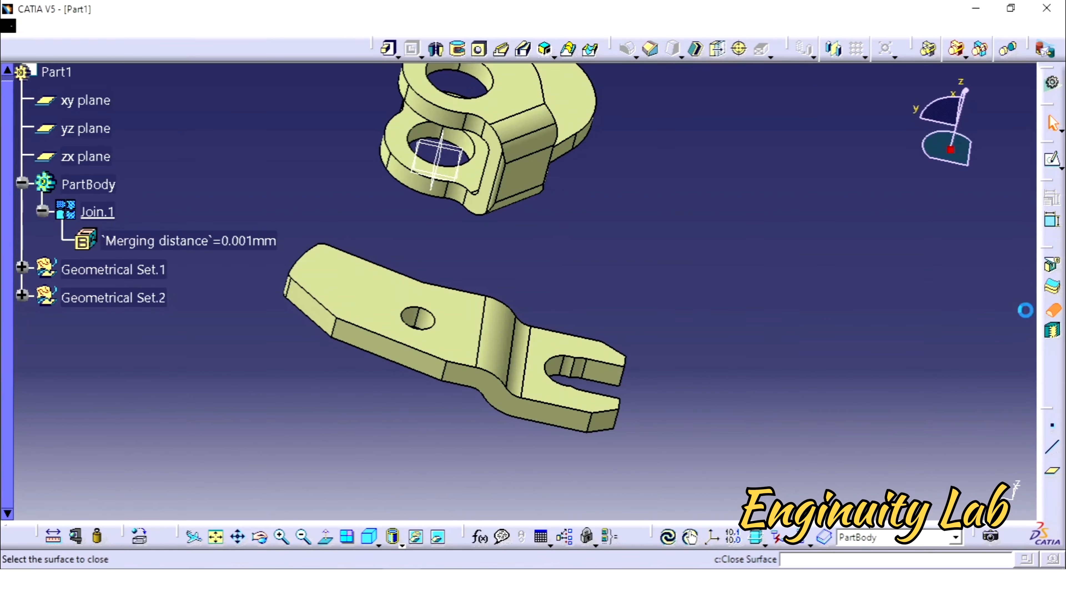
pyautogui.click(463, 322)
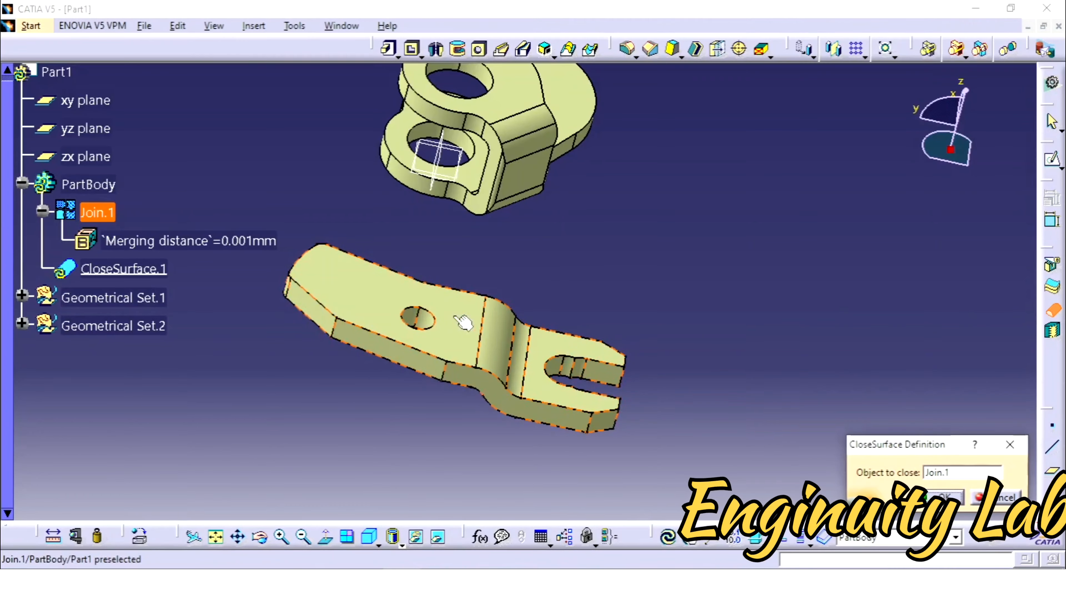
pyautogui.click(949, 500)
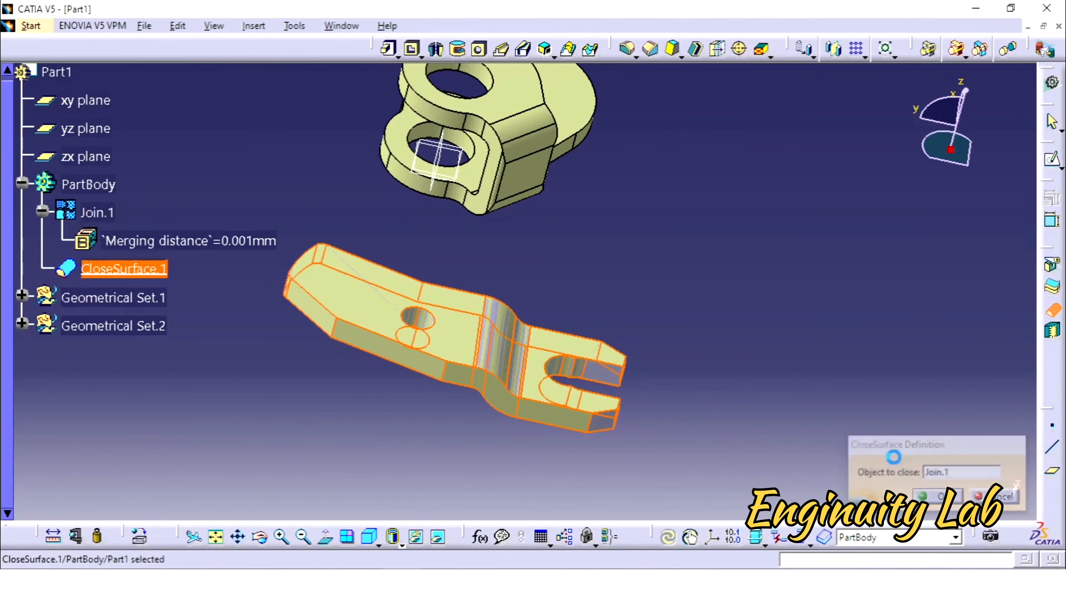
pyautogui.moveTo(817, 321); pyautogui.dragTo(480, 313, button='middle')
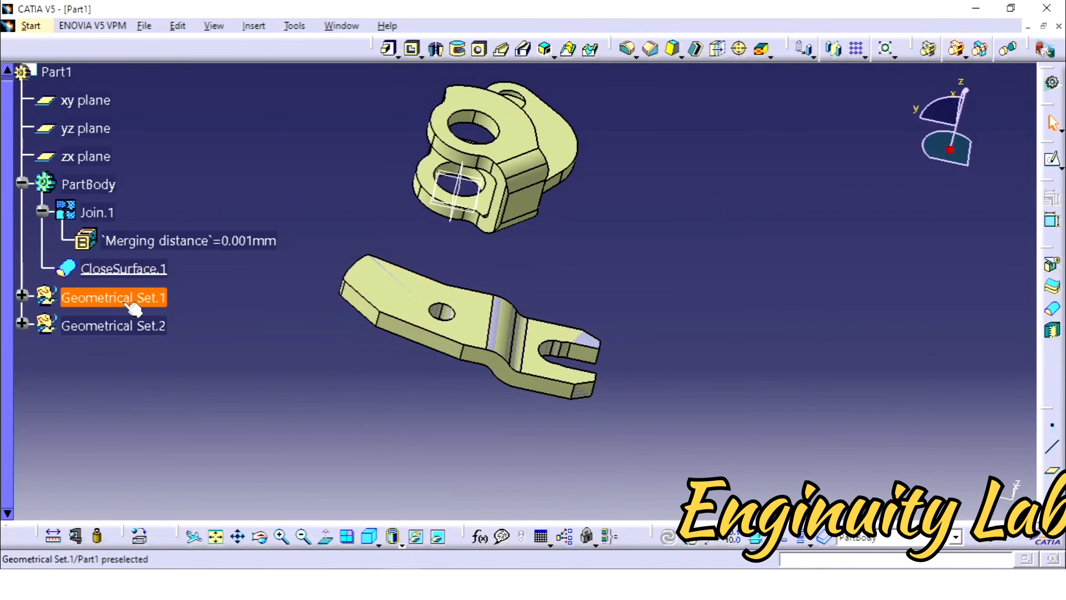
# Hide Geometrical Set.1 and Join.1 so only the lever's closed solid remains displayed beside the bracket.
pyautogui.rightClick(134, 301)
pyautogui.click(186, 298)
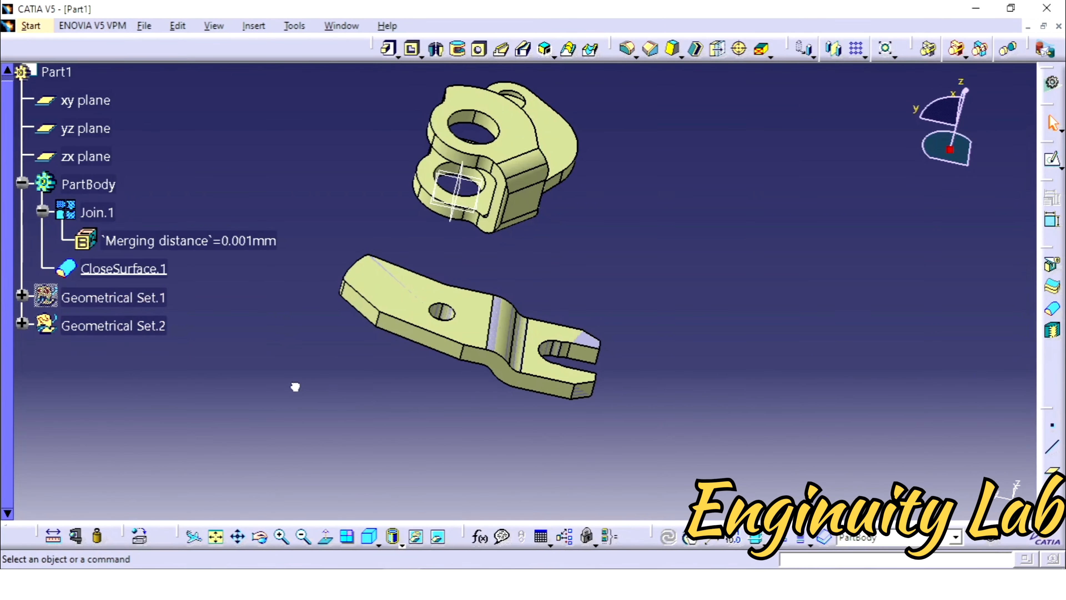
pyautogui.rightClick(97, 216)
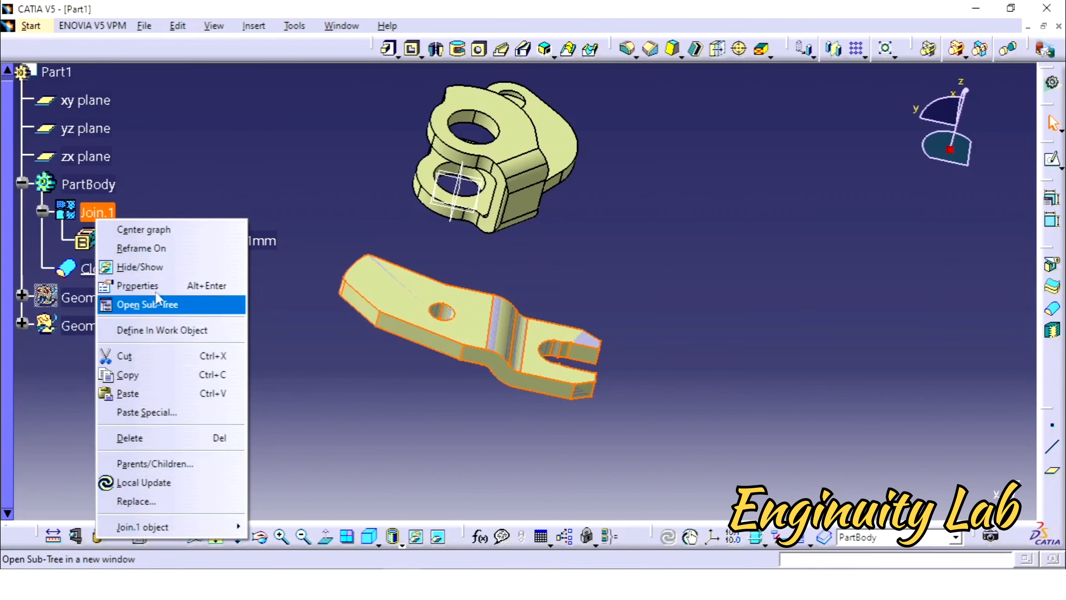
pyautogui.click(138, 267)
pyautogui.moveTo(631, 285); pyautogui.dragTo(554, 313, button='middle')
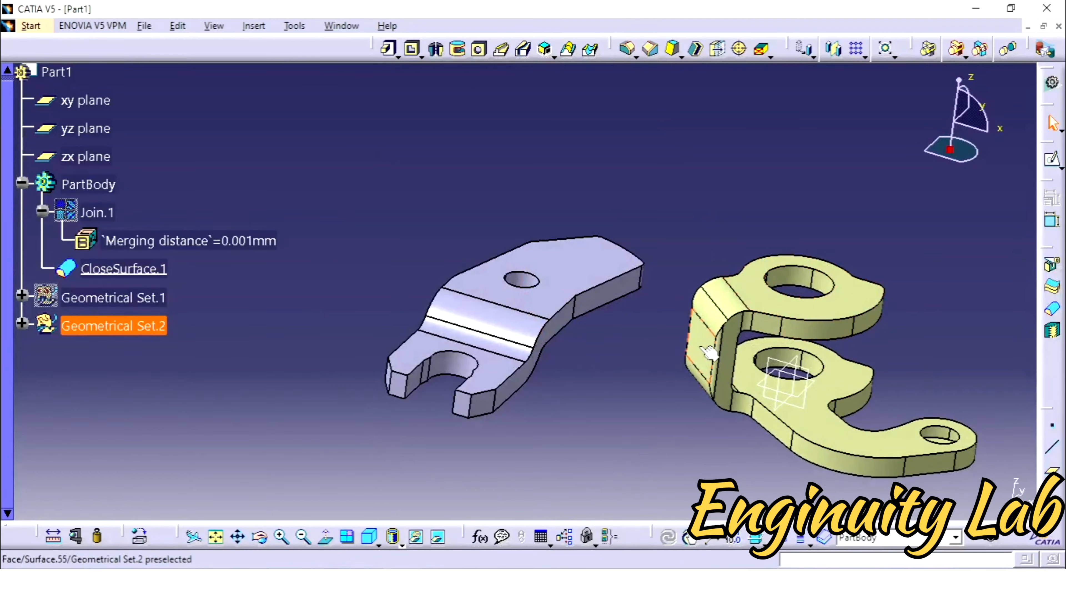
# Split the lever solid with the zx plane and inspect the cut section.
pyautogui.click(1052, 266)
pyautogui.moveTo(619, 296); pyautogui.dragTo(772, 380, button='middle')
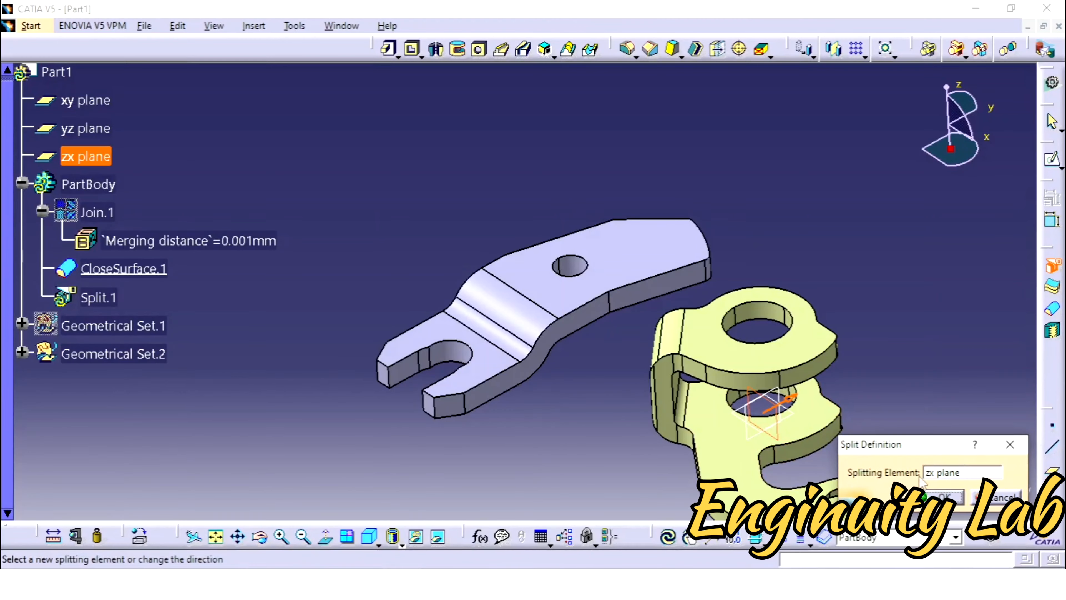
pyautogui.click(945, 497)
pyautogui.moveTo(517, 369); pyautogui.dragTo(508, 343, button='middle')
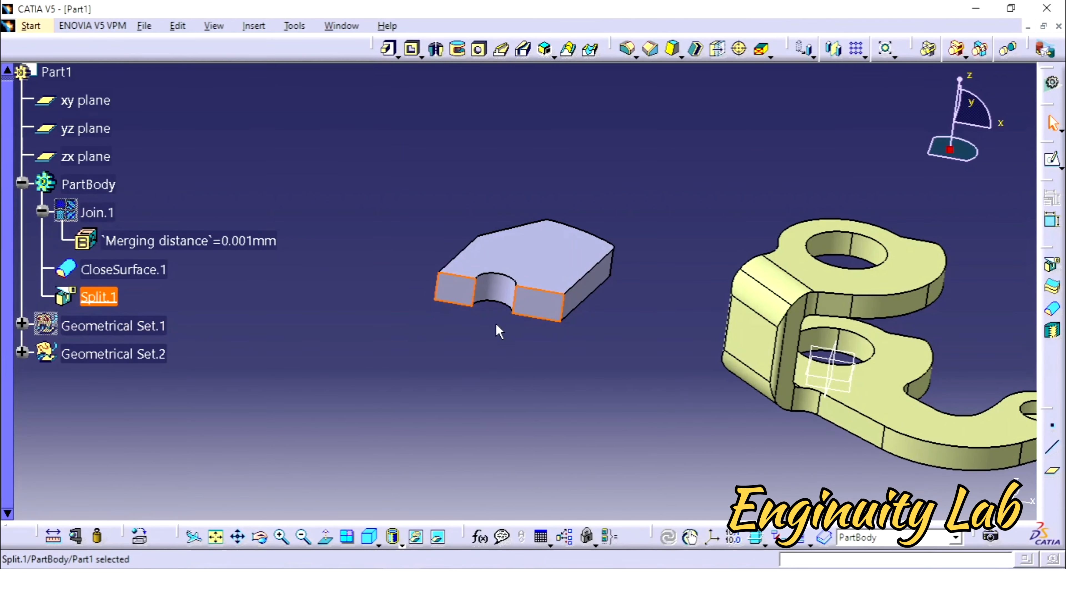
pyautogui.click(499, 361)
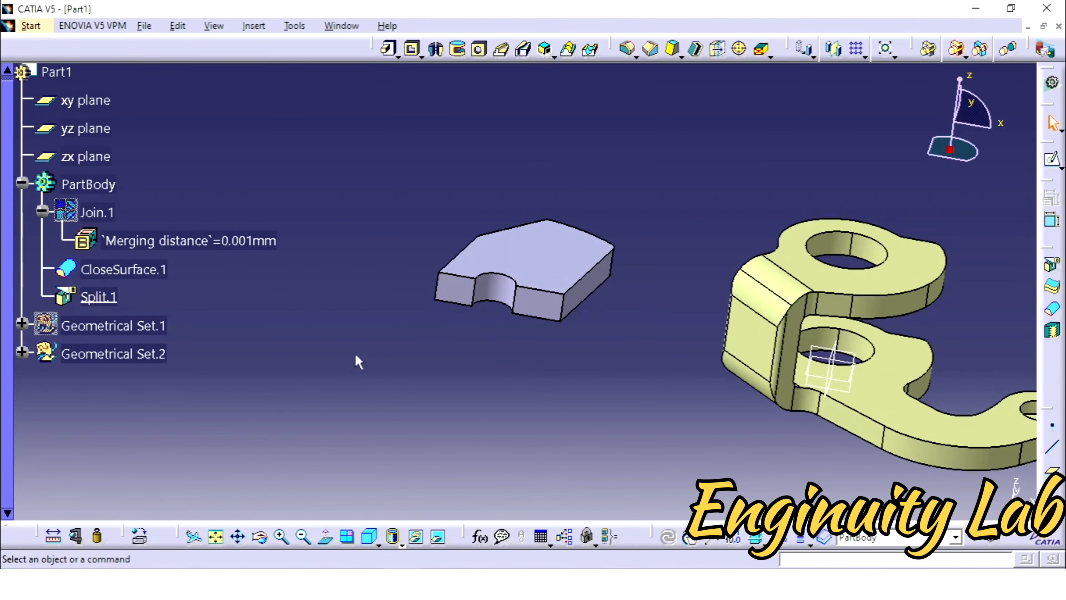
# Undo the zx plane split and the hiding of Geometrical Set.1 and Join.1.
pyautogui.hotkey('ctrl', 'z')
pyautogui.hotkey('ctrl', 'z')
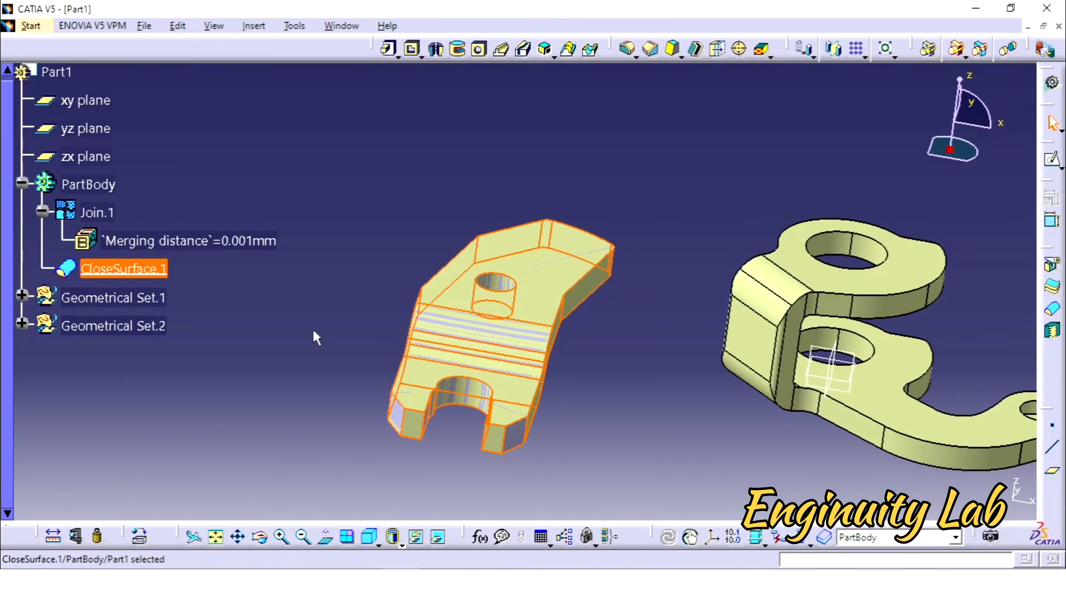
pyautogui.click(639, 349)
pyautogui.moveTo(657, 359); pyautogui.dragTo(659, 416, button='middle')
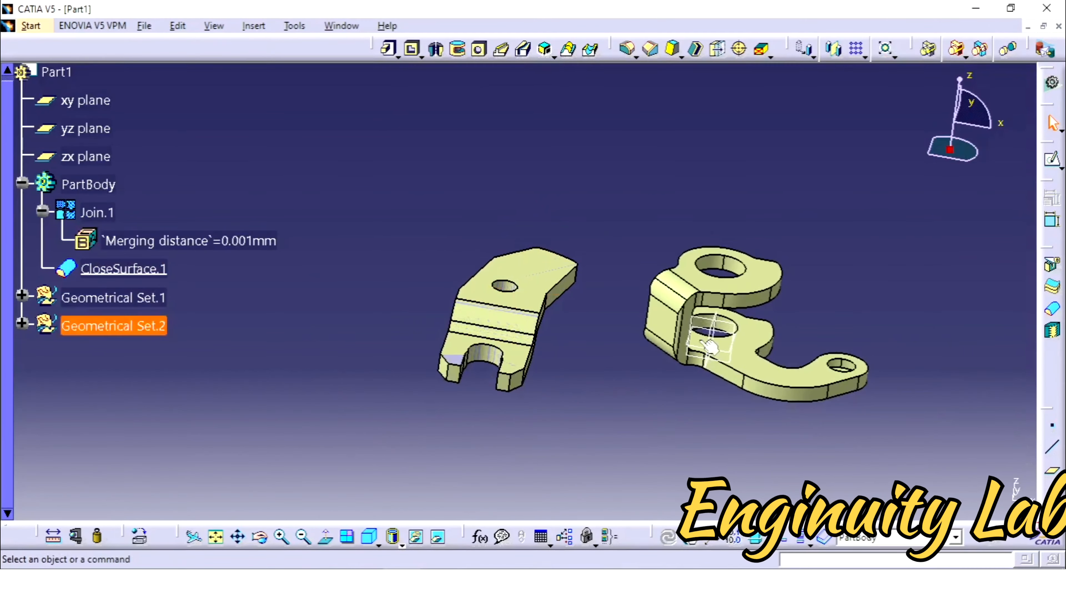
pyautogui.moveTo(782, 271); pyautogui.dragTo(760, 341, button='middle')
pyautogui.moveTo(434, 273); pyautogui.dragTo(431, 316, button='middle')
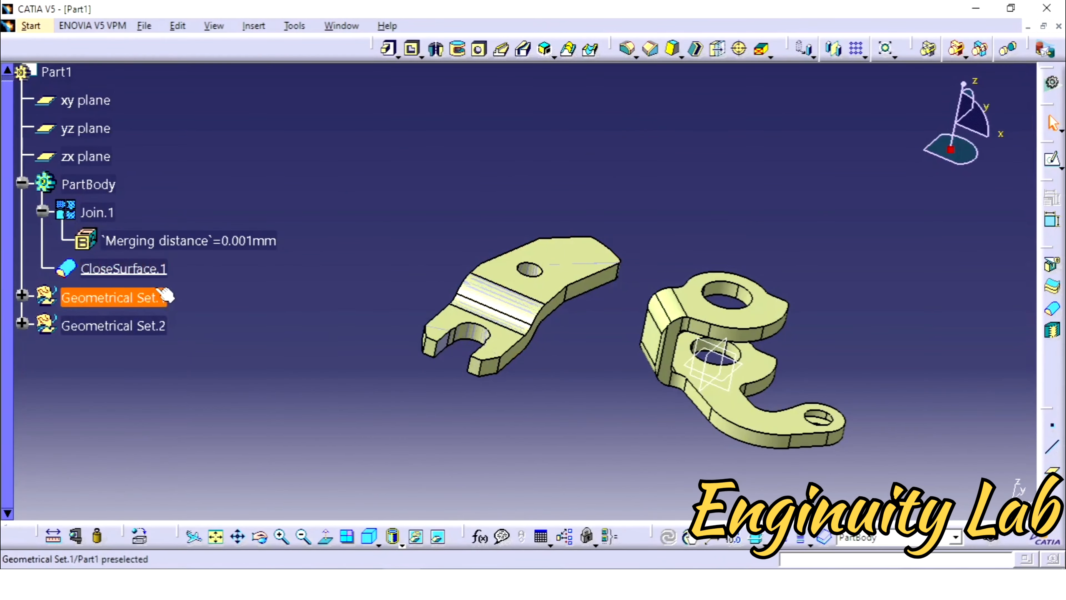
# Delete CloseSurface.1 and Join.1 from the PartBody.
pyautogui.click(148, 274)
pyautogui.press('Delete')
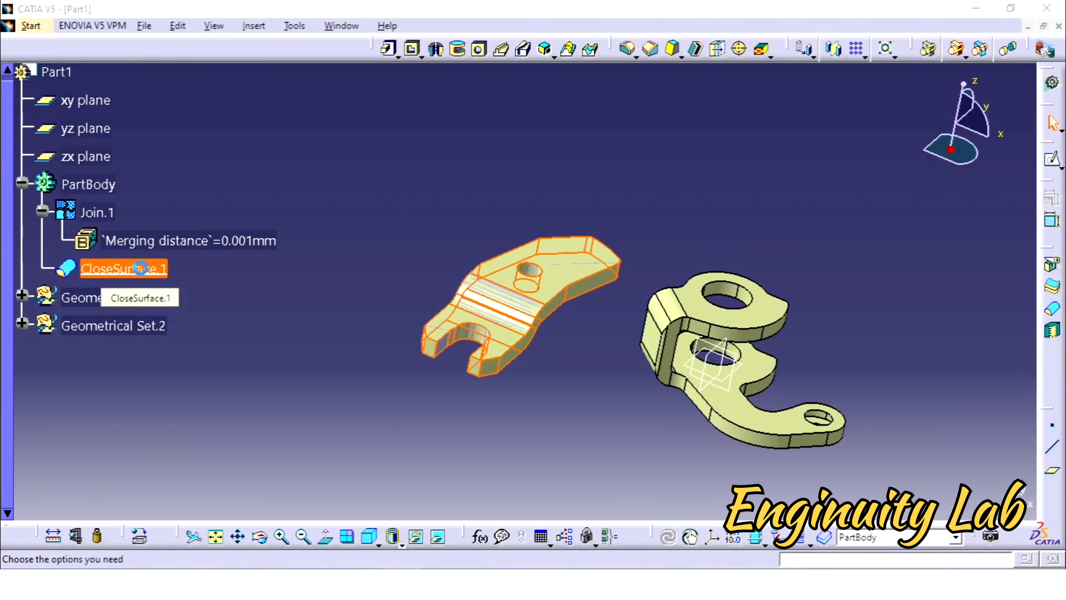
pyautogui.click(945, 495)
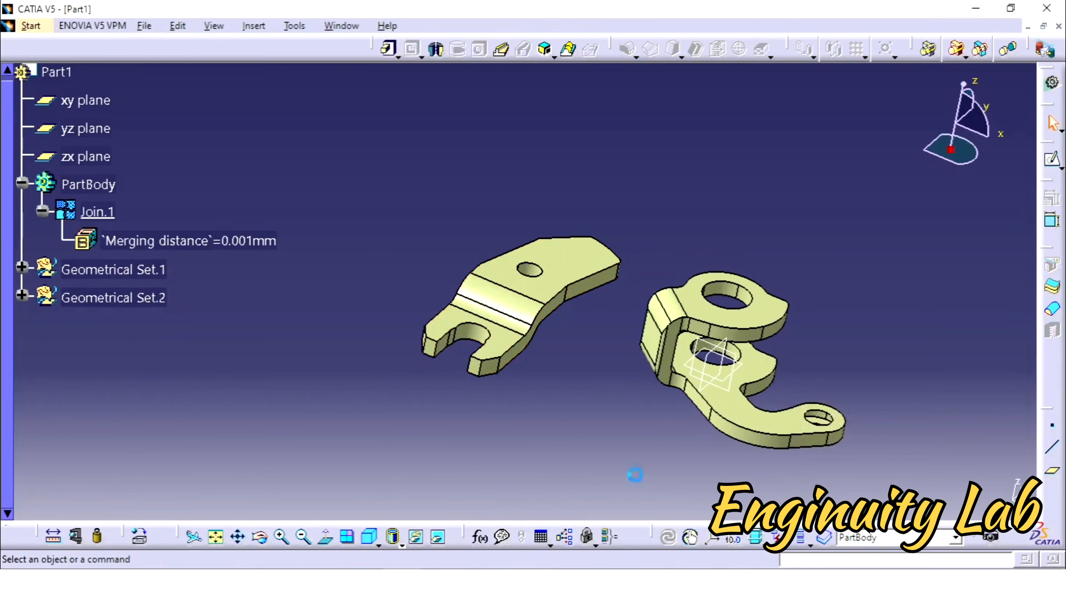
pyautogui.click(110, 212)
pyautogui.press('Delete')
pyautogui.press('Return')
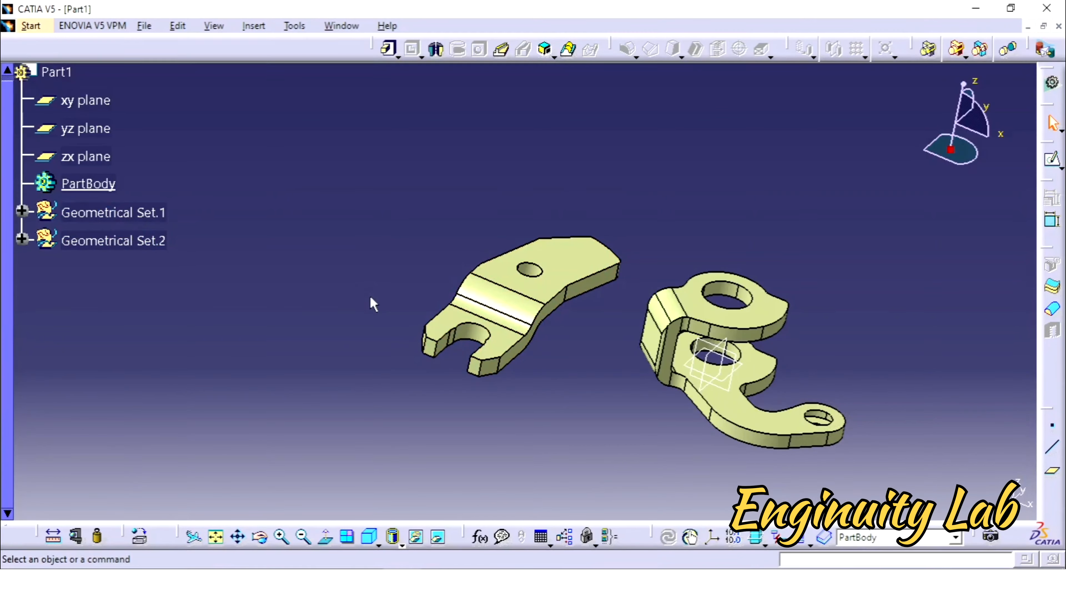
# Measure the lever's thickness between the upper and lower flat faces of the fork.
pyautogui.moveTo(372, 303); pyautogui.dragTo(586, 245, button='middle')
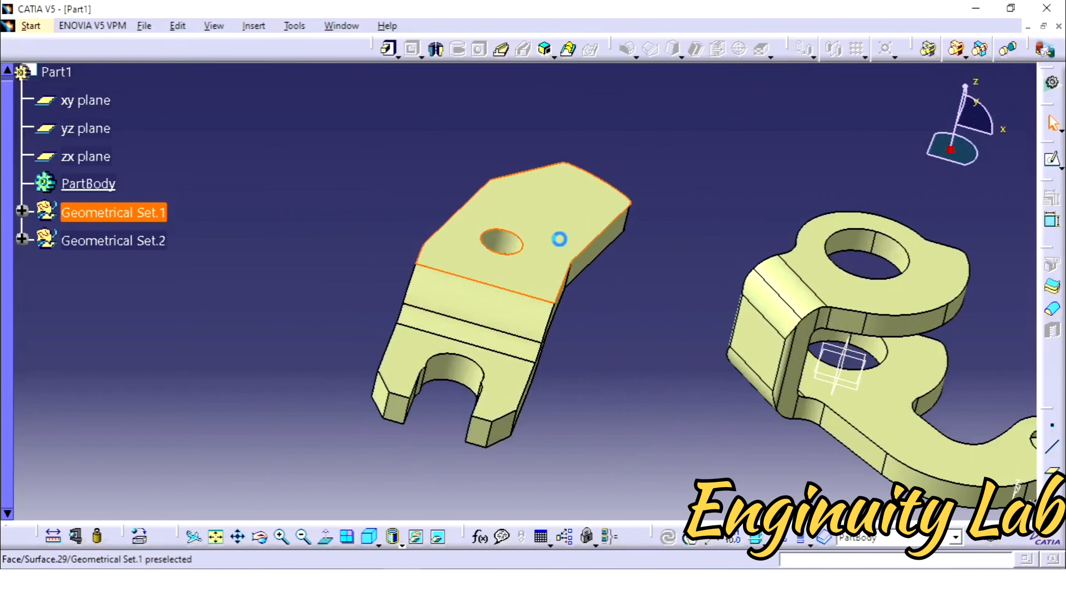
pyautogui.click(590, 421)
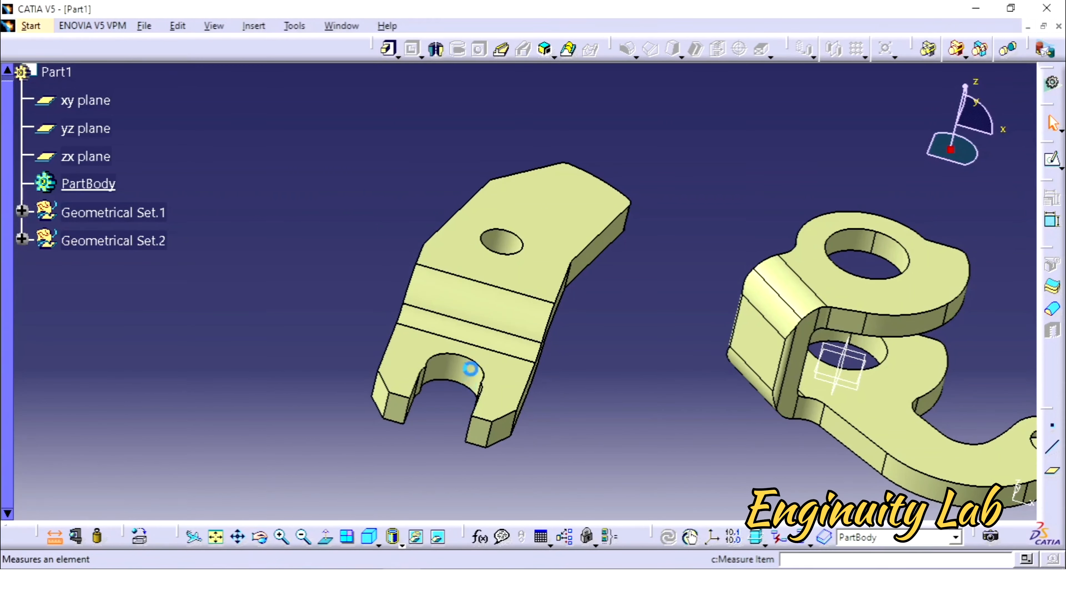
pyautogui.click(408, 372)
pyautogui.moveTo(408, 372); pyautogui.dragTo(561, 209, button='middle')
pyautogui.click(556, 208)
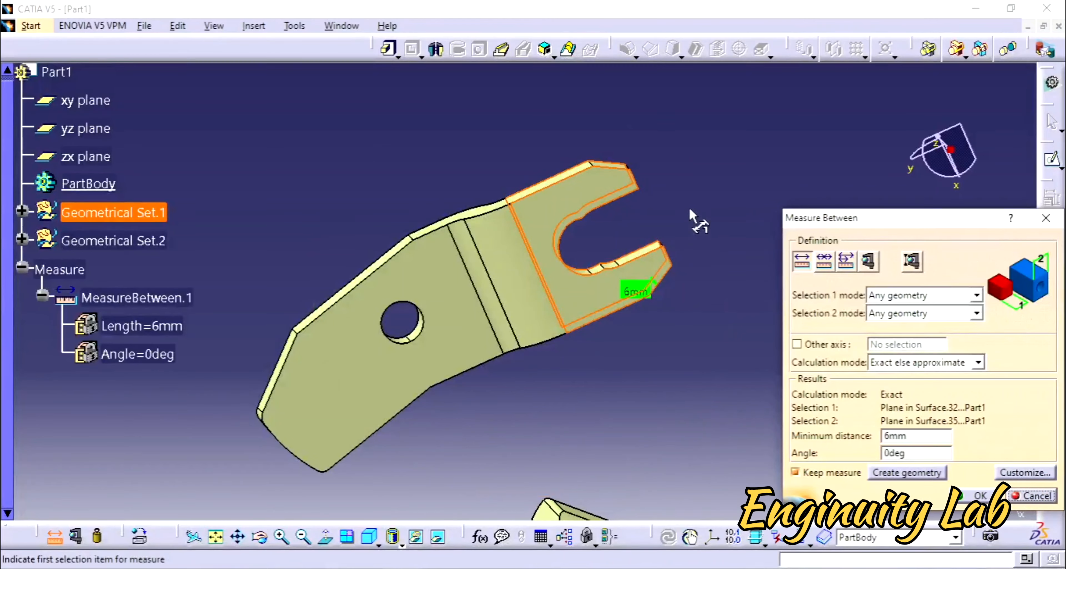
pyautogui.moveTo(690, 211); pyautogui.dragTo(556, 362, button='middle')
pyautogui.press('Escape')
pyautogui.moveTo(617, 269); pyautogui.dragTo(433, 314, button='middle')
pyautogui.moveTo(514, 289); pyautogui.dragTo(366, 288, button='middle')
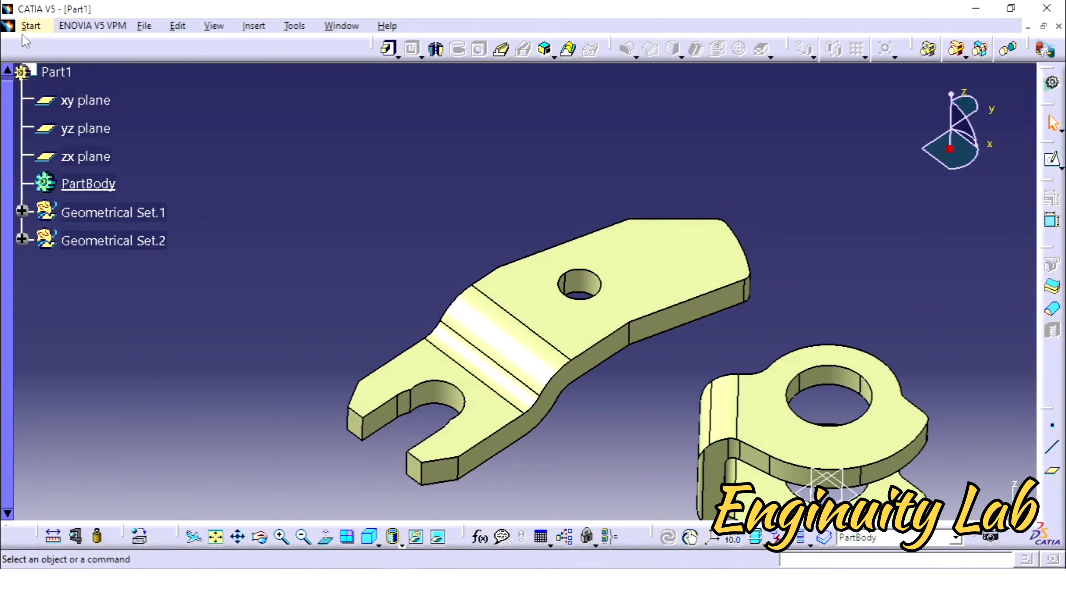
# Switch to the Generative Shape Design workbench and join the lever's four upper faces, Surface.29 to Surface.32.
pyautogui.click(30, 26)
pyautogui.moveTo(84, 82)
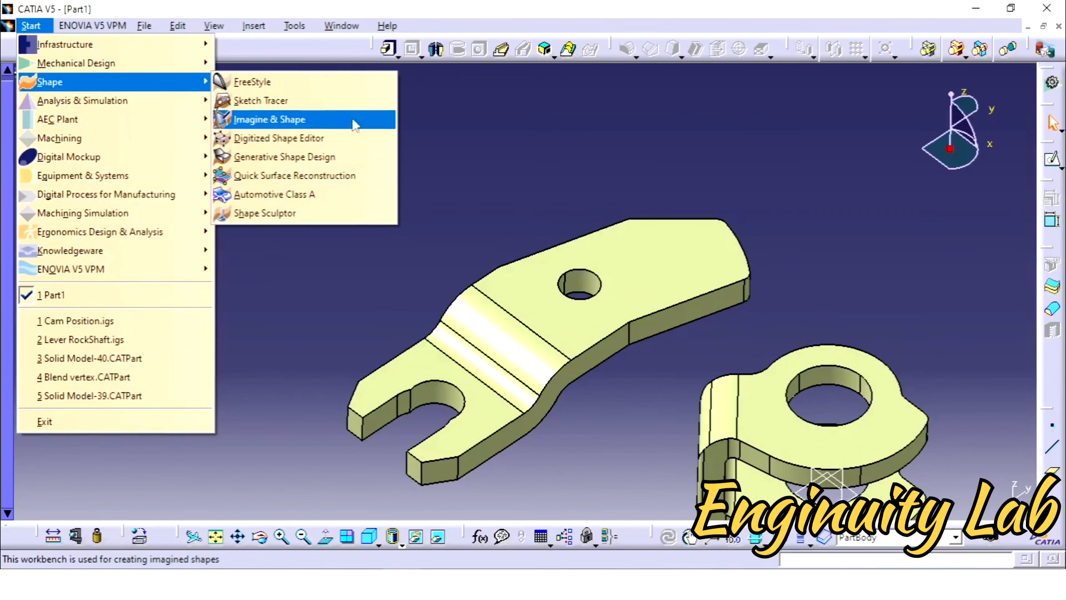
pyautogui.click(319, 161)
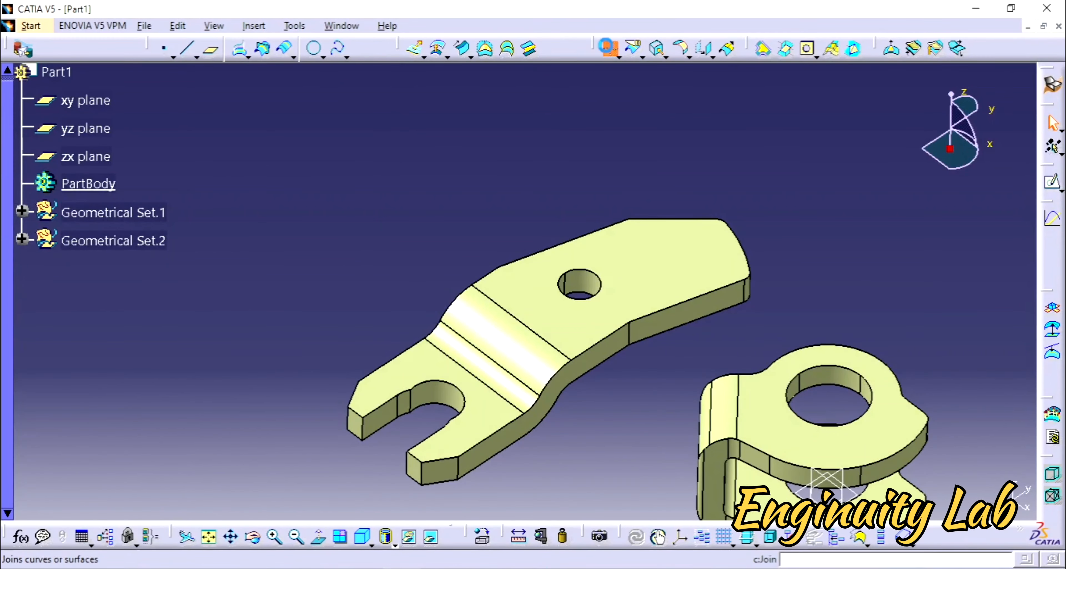
pyautogui.click(570, 326)
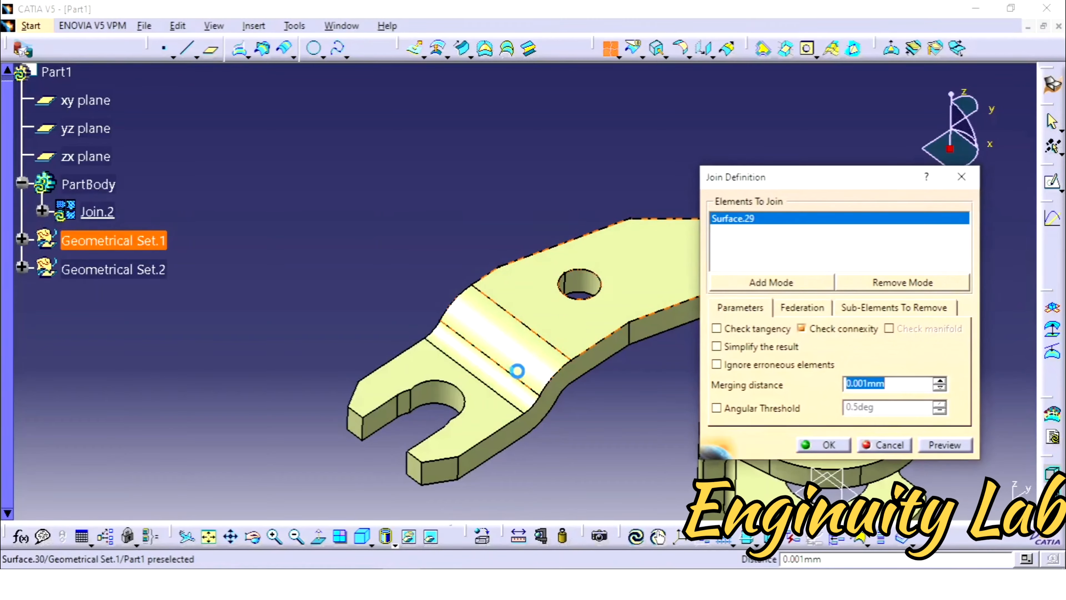
pyautogui.click(517, 374)
pyautogui.click(493, 427)
pyautogui.click(530, 432)
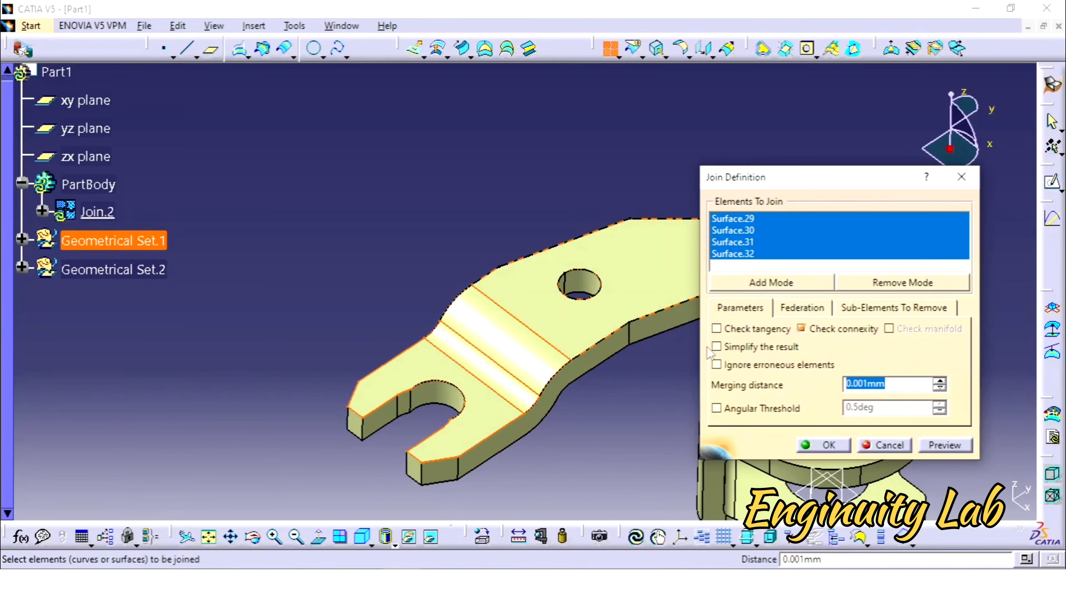
pyautogui.moveTo(552, 440); pyautogui.dragTo(487, 328, button='middle')
pyautogui.click(806, 447)
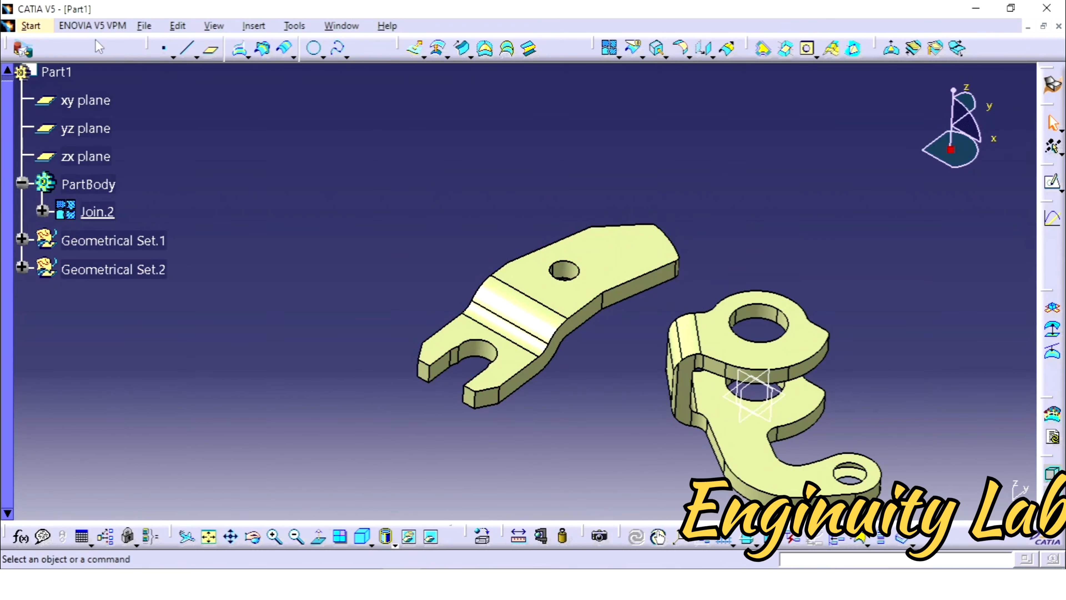
# Return to the Part Design workbench and dismiss the Reconciliator window.
pyautogui.click(39, 25)
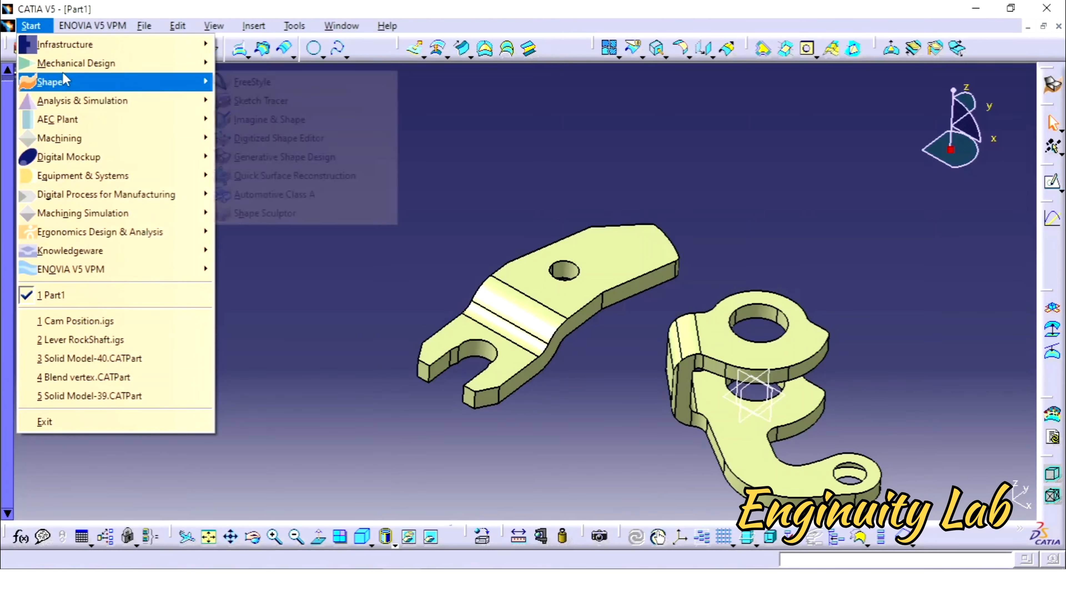
pyautogui.moveTo(97, 63)
pyautogui.click(273, 68)
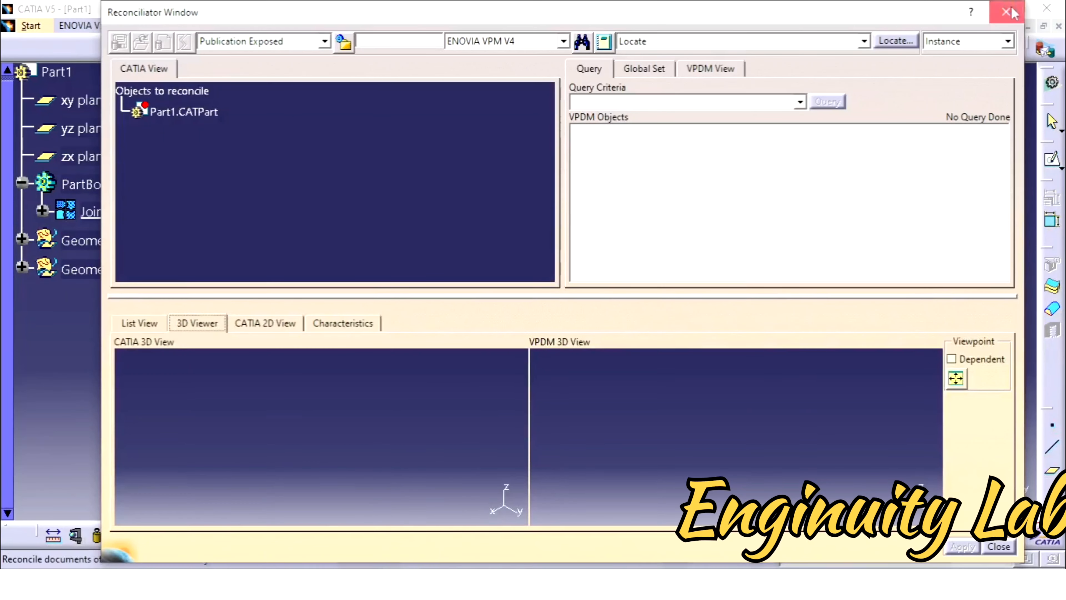
pyautogui.click(1007, 11)
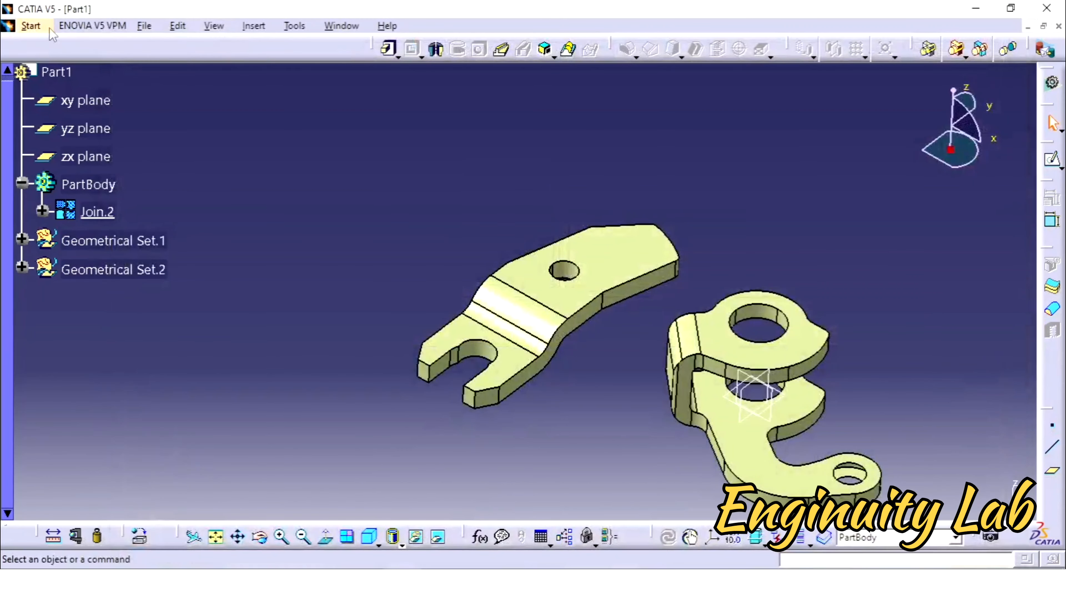
pyautogui.click(34, 26)
pyautogui.moveTo(63, 63)
pyautogui.click(256, 67)
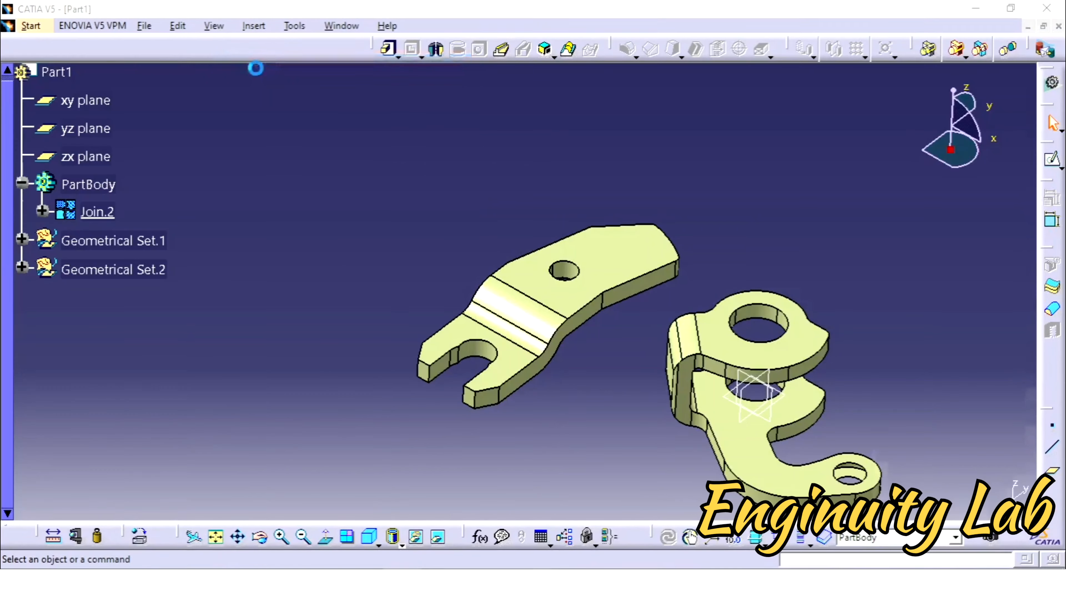
# Thicken the lever's joined upper faces, Join.2, with a first offset of 6 mm in the reversed direction.
pyautogui.click(1013, 533)
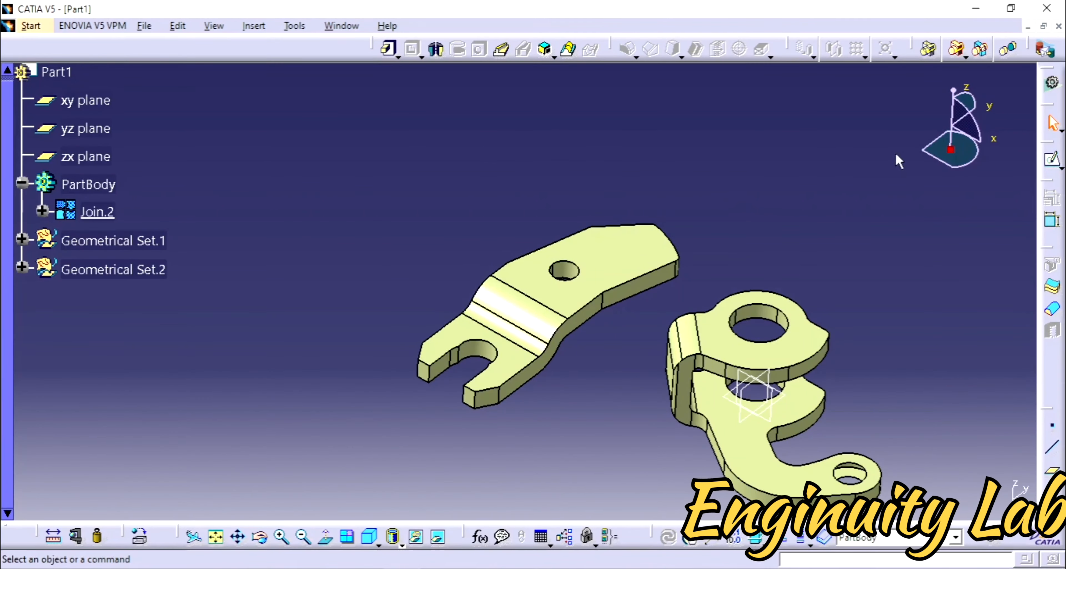
pyautogui.click(1053, 289)
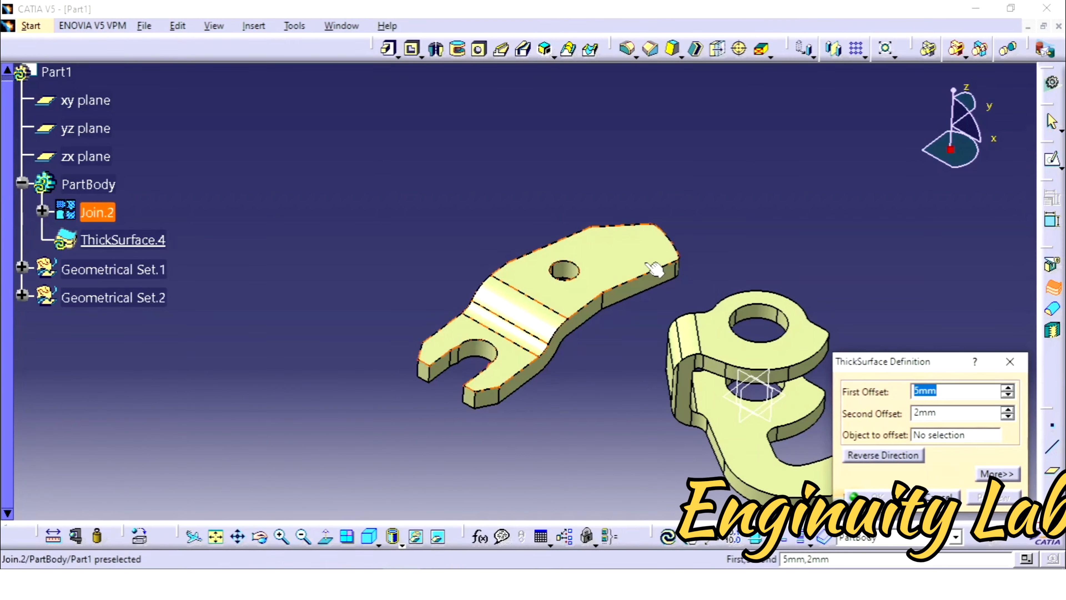
pyautogui.click(654, 269)
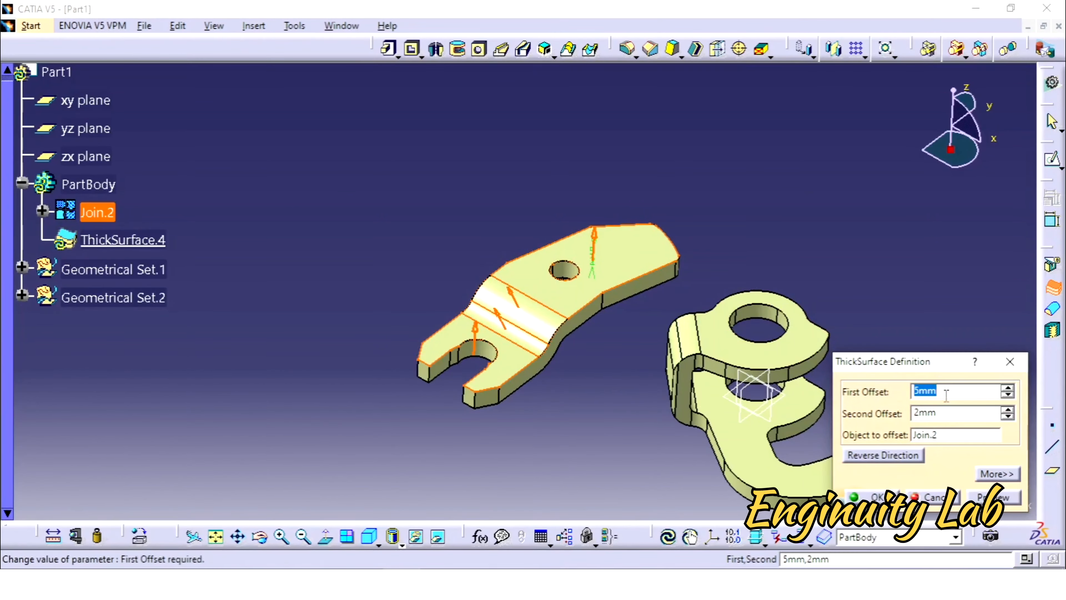
pyautogui.click(944, 414)
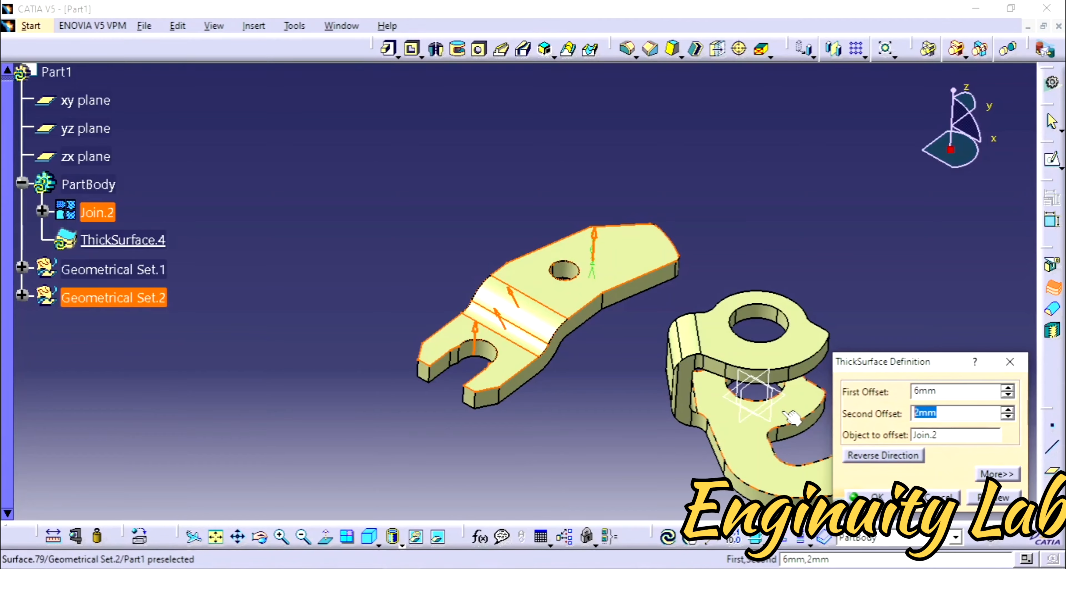
pyautogui.click(898, 458)
pyautogui.click(875, 497)
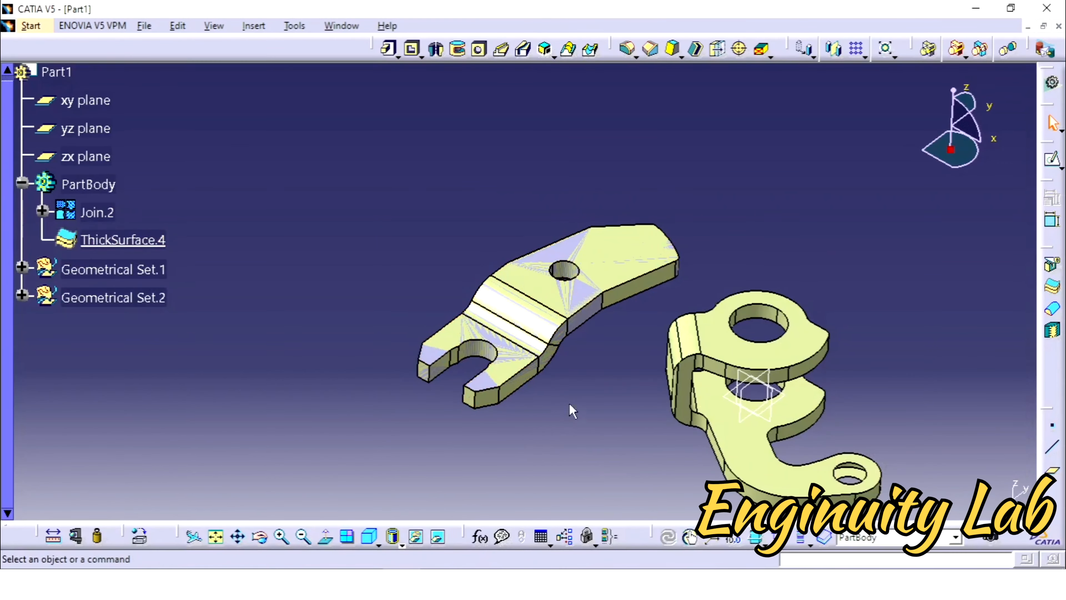
# Examine the thickened lever and the neighbouring bracket surfaces from several angles.
pyautogui.moveTo(572, 411); pyautogui.dragTo(505, 328, button='middle')
pyautogui.moveTo(644, 178); pyautogui.dragTo(382, 390, button='middle')
pyautogui.moveTo(702, 297); pyautogui.dragTo(546, 336, button='middle')
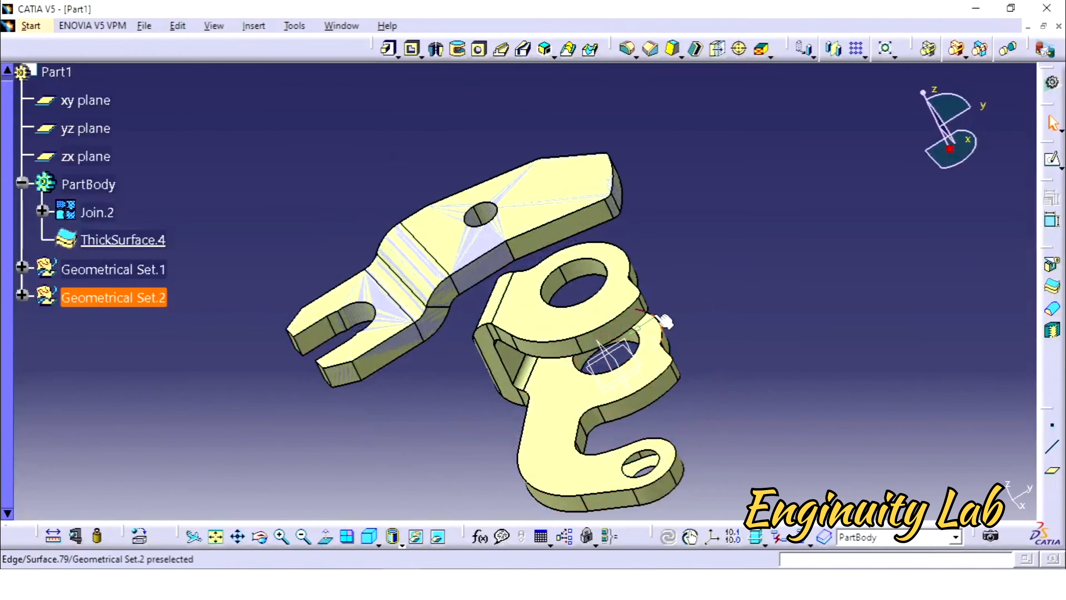
pyautogui.moveTo(656, 280); pyautogui.dragTo(709, 289, button='middle')
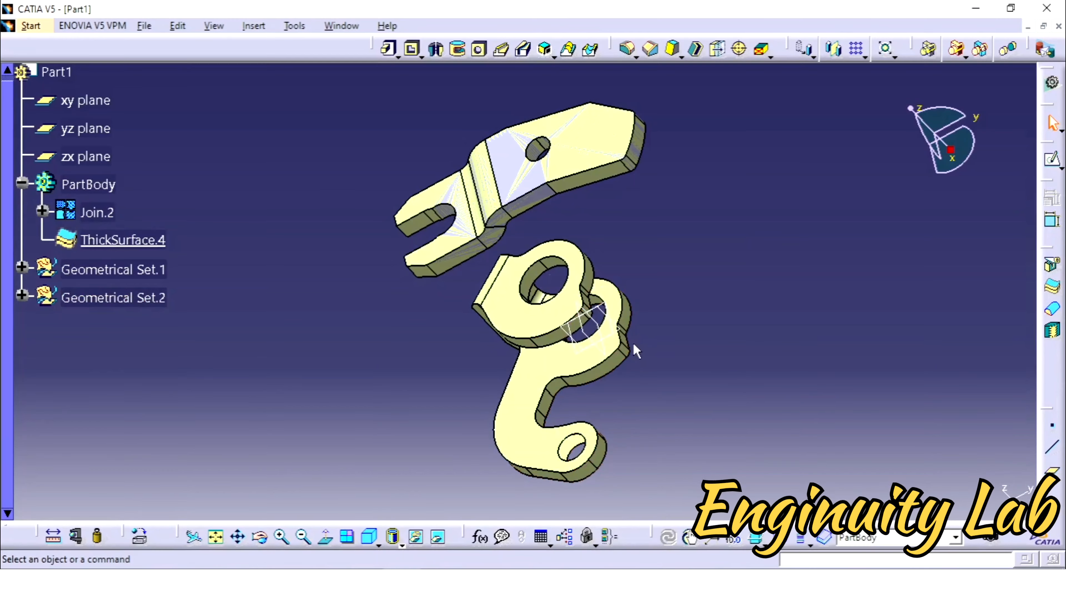
pyautogui.moveTo(633, 350); pyautogui.dragTo(503, 290, button='middle')
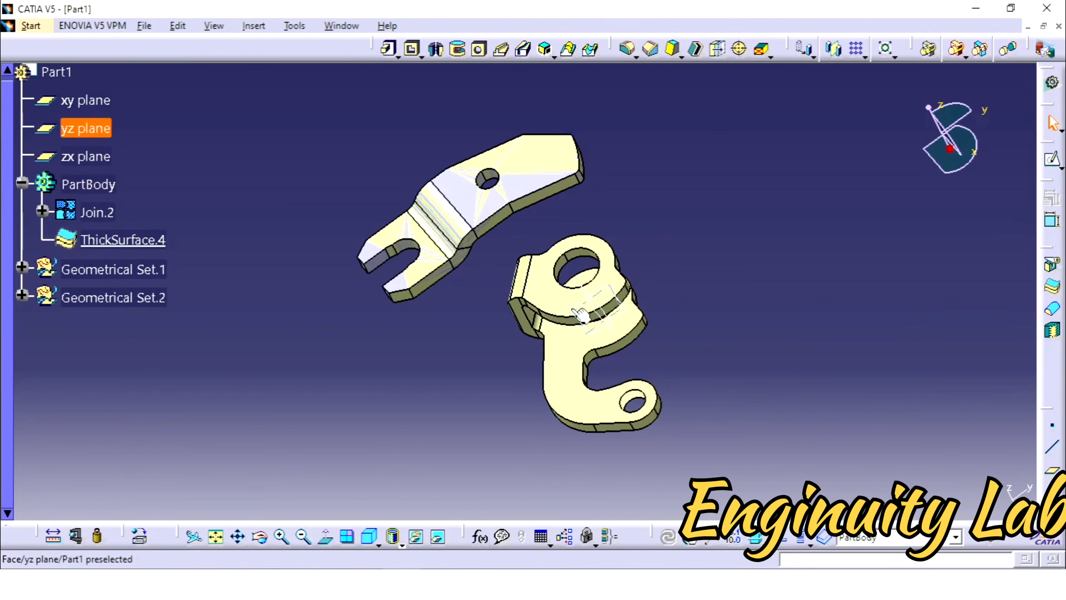
pyautogui.click(596, 350)
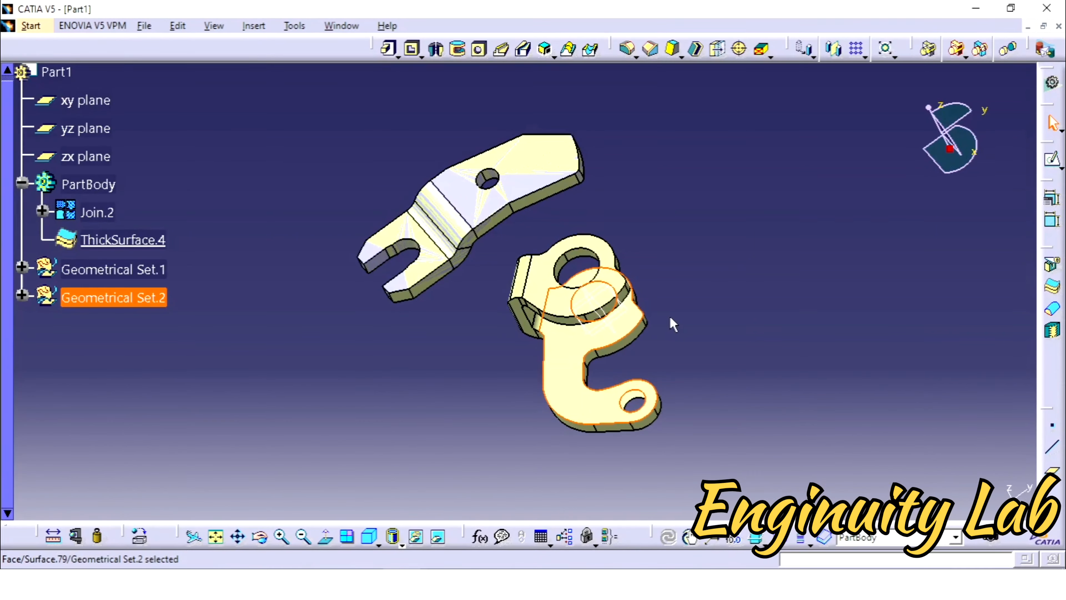
pyautogui.click(691, 318)
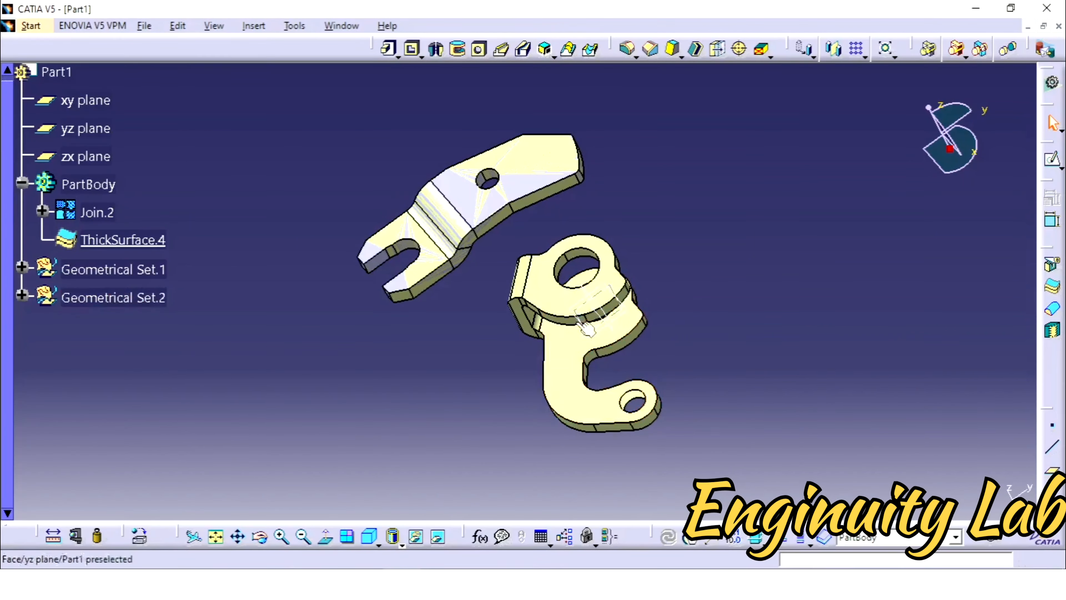
# Try to apply Close Surface to the bracket's single curved edge face, Surface.73, and cancel the command.
pyautogui.click(1055, 312)
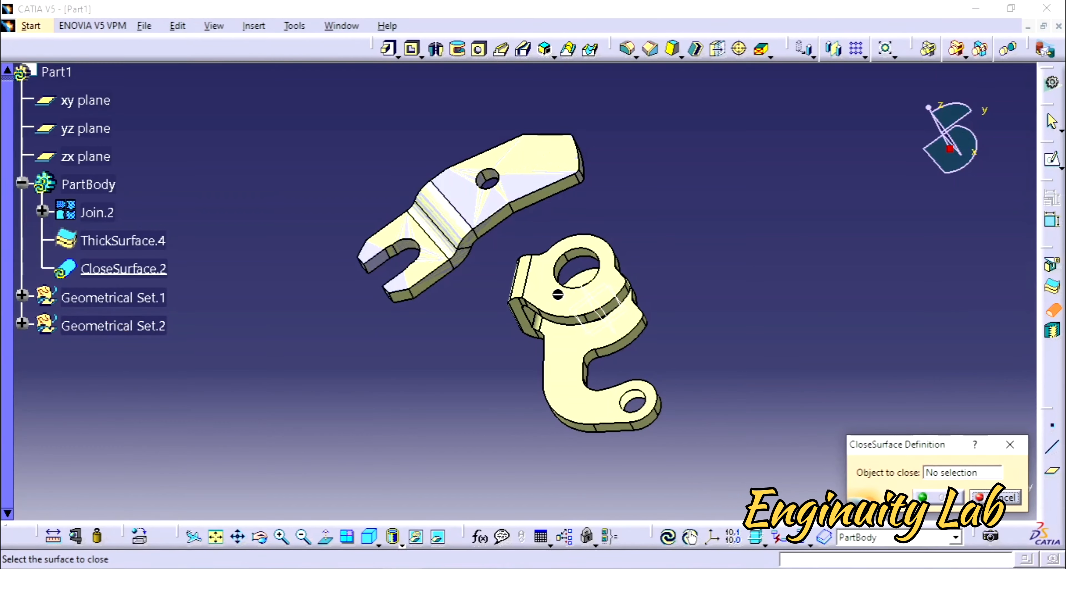
pyautogui.click(564, 316)
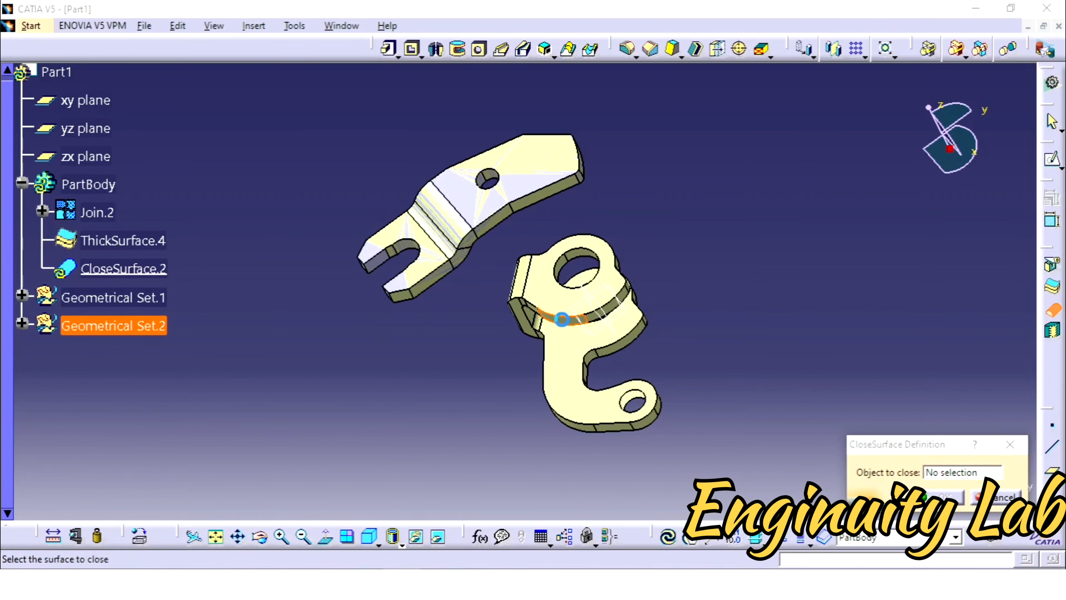
pyautogui.keyDown('ctrl'); pyautogui.moveTo(692, 368); pyautogui.dragTo(716, 305, button='middle'); pyautogui.keyUp('ctrl')
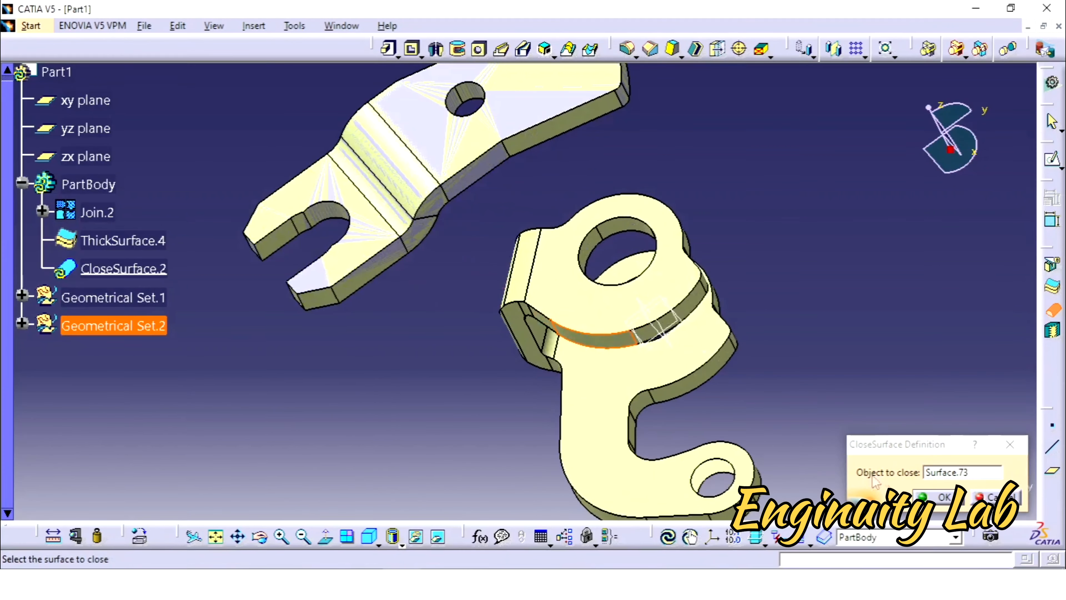
pyautogui.click(939, 497)
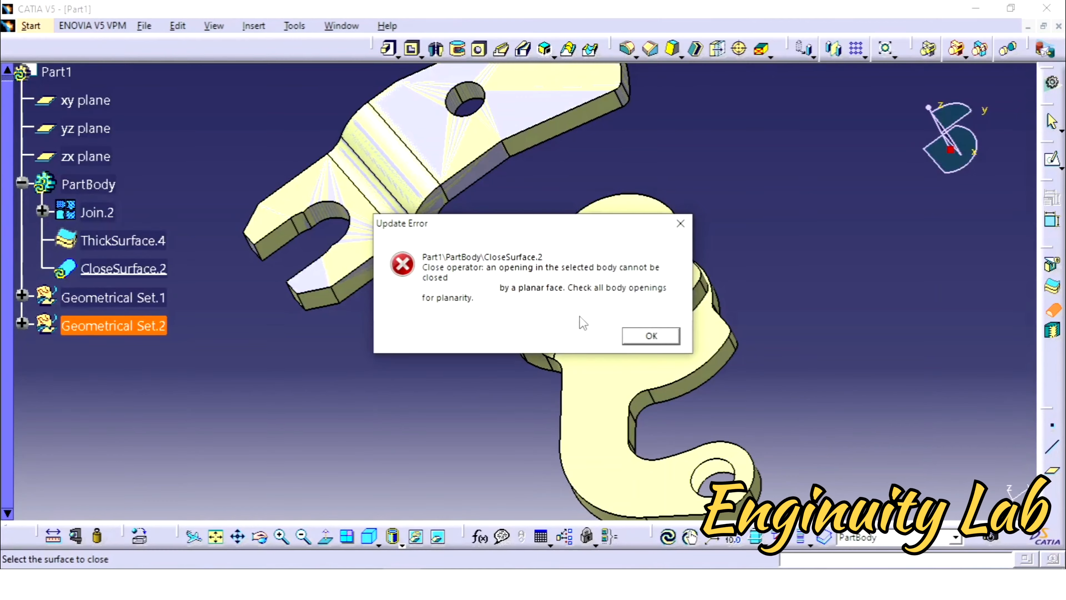
pyautogui.click(651, 336)
pyautogui.keyDown('ctrl'); pyautogui.moveTo(781, 278); pyautogui.dragTo(794, 314, button='middle'); pyautogui.keyUp('ctrl')
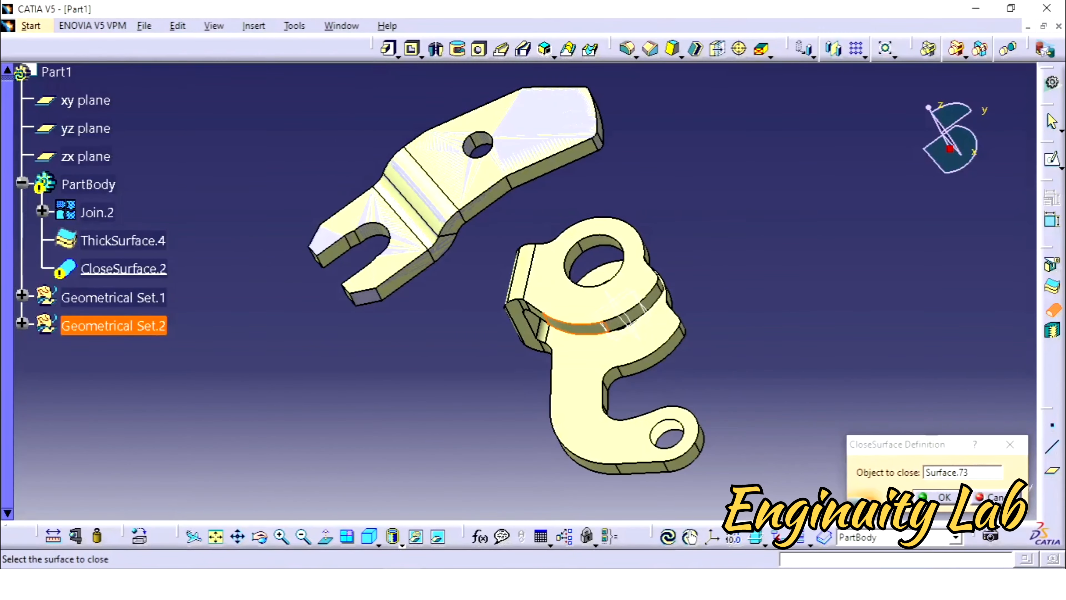
pyautogui.click(991, 497)
pyautogui.keyDown('ctrl'); pyautogui.moveTo(792, 259); pyautogui.dragTo(794, 311, button='middle'); pyautogui.keyUp('ctrl')
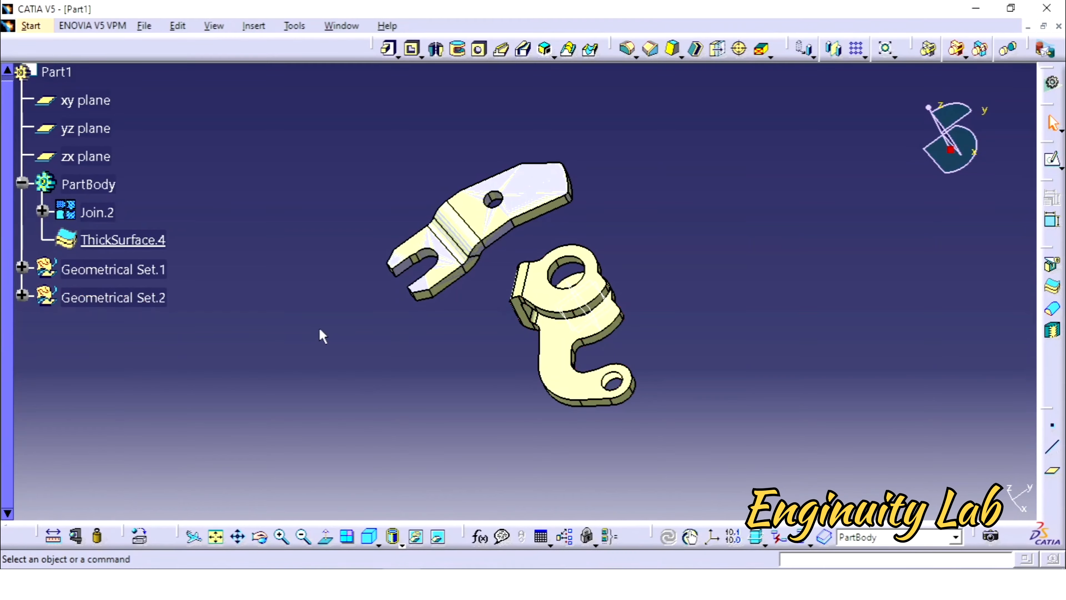
# Switch to the Generative Shape Design workbench and join all of the bracket's surfaces with a merging distance of 0.001 mm.
pyautogui.click(31, 25)
pyautogui.moveTo(69, 82)
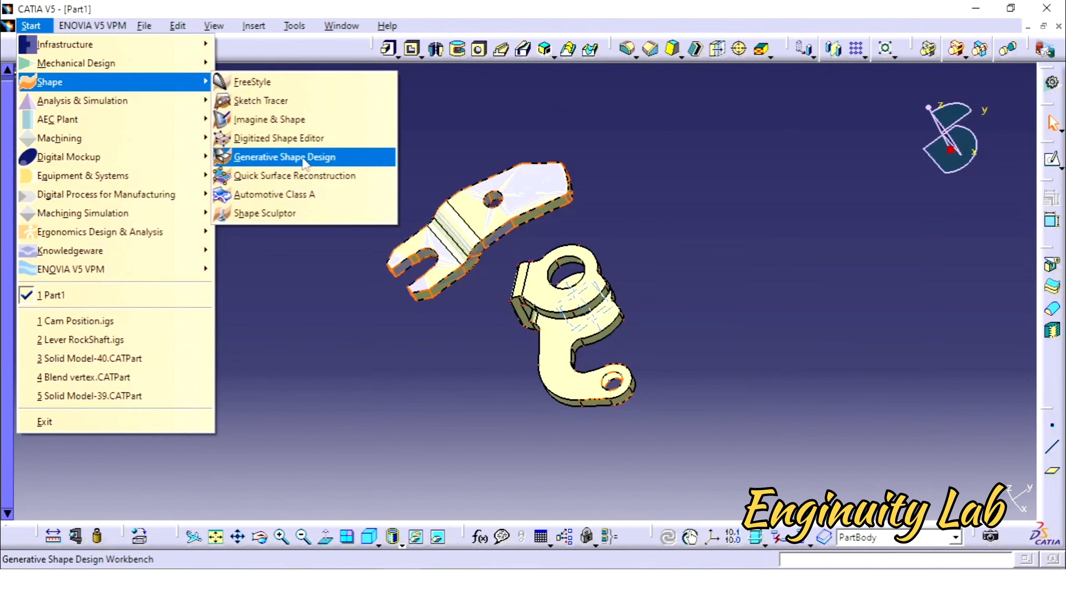
pyautogui.click(290, 157)
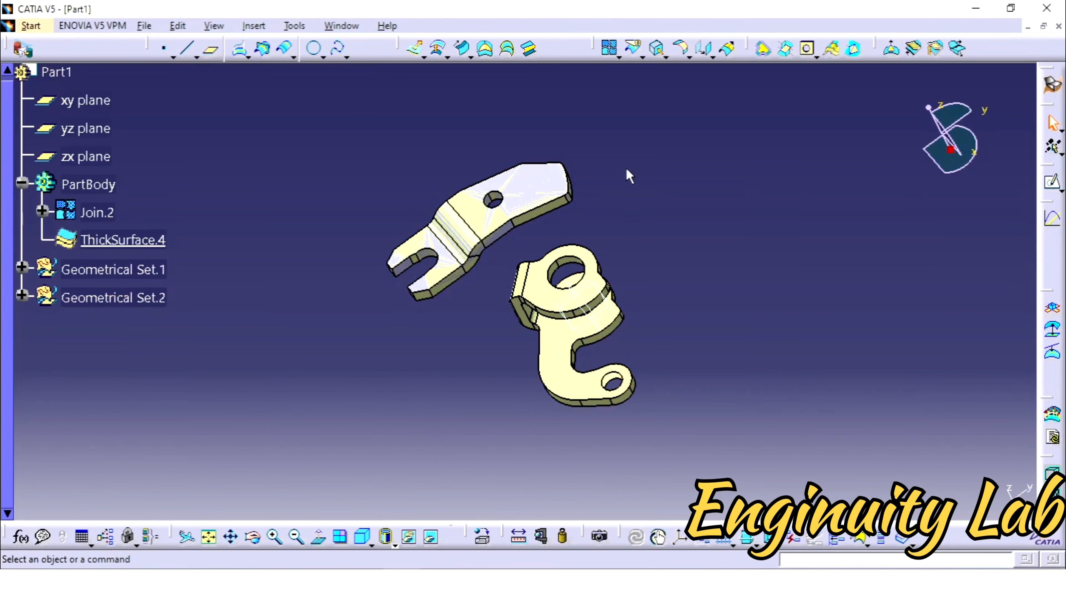
pyautogui.click(611, 49)
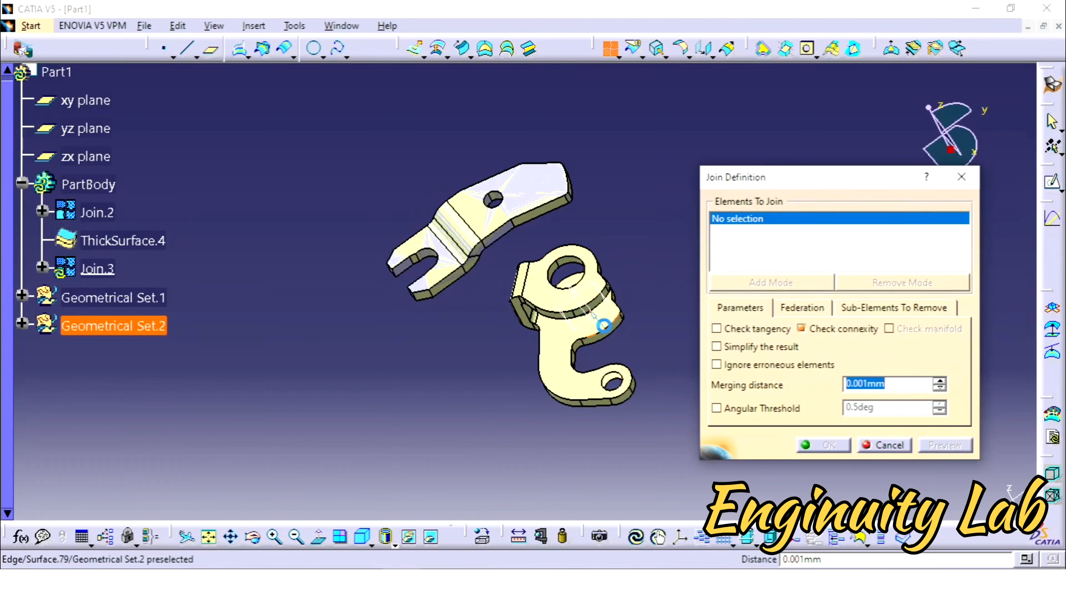
pyautogui.moveTo(601, 322); pyautogui.dragTo(441, 277, button='middle')
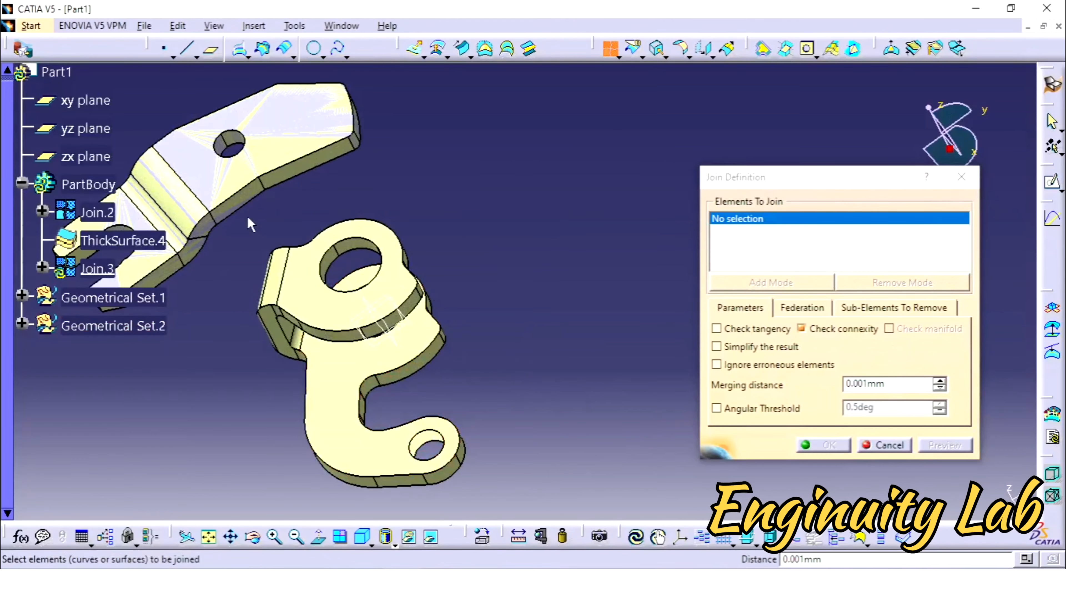
pyautogui.moveTo(436, 454); pyautogui.dragTo(507, 505)
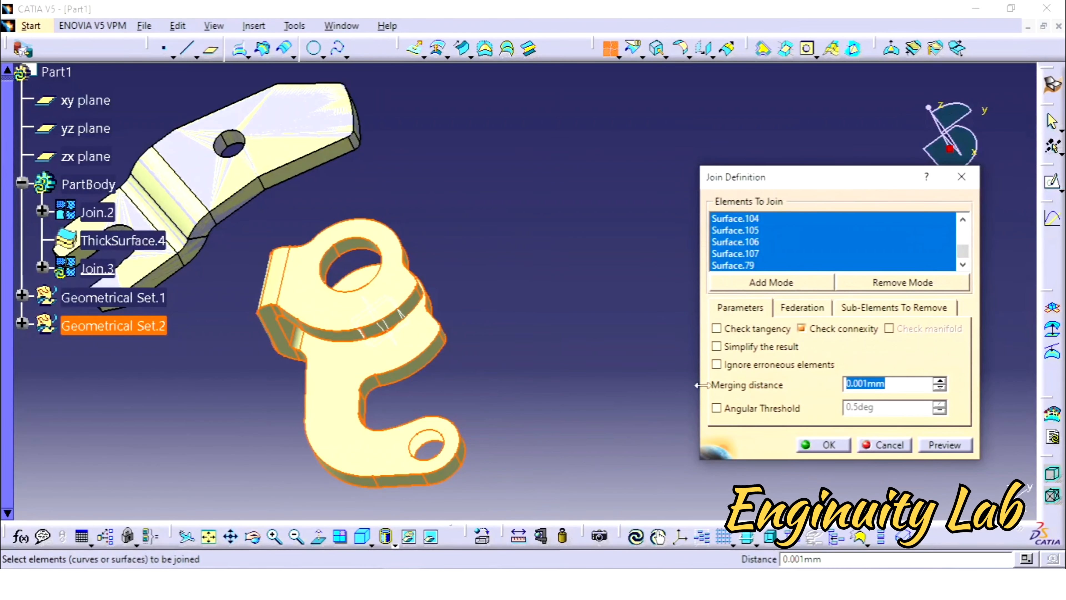
pyautogui.scroll(5, 934, 254)
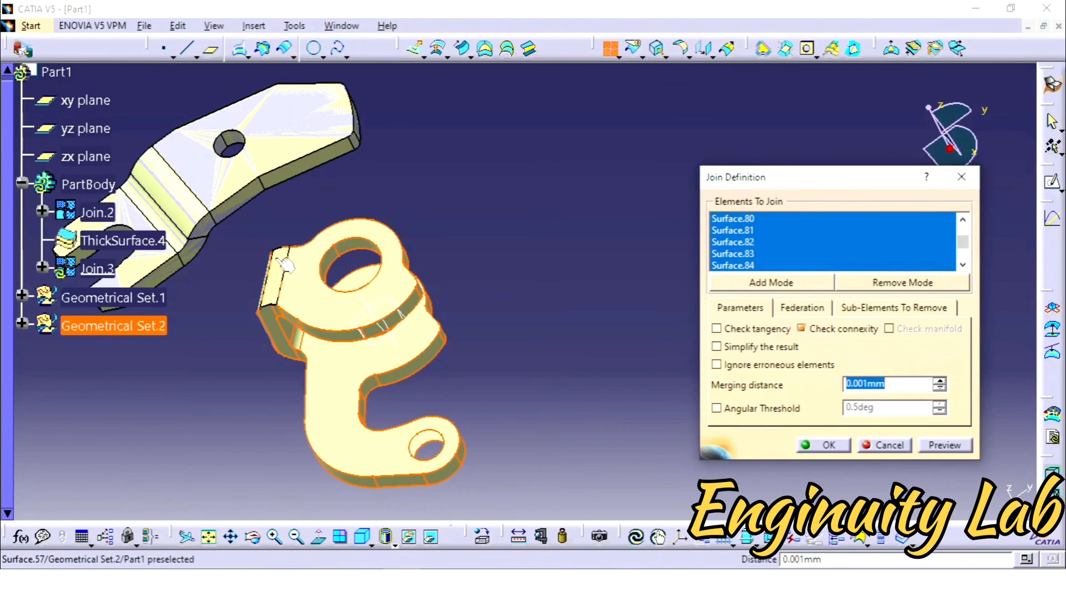
pyautogui.click(828, 445)
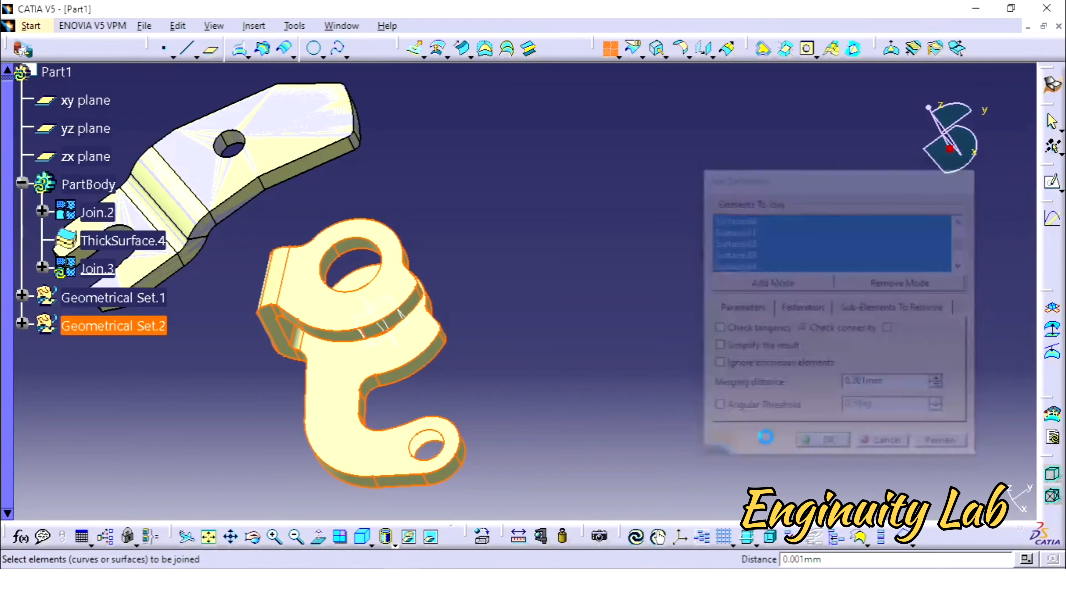
# Return to the Part Design workbench and apply Close Surface to the bracket's join, Join.3.
pyautogui.moveTo(611, 271); pyautogui.dragTo(550, 348, button='middle')
pyautogui.click(30, 26)
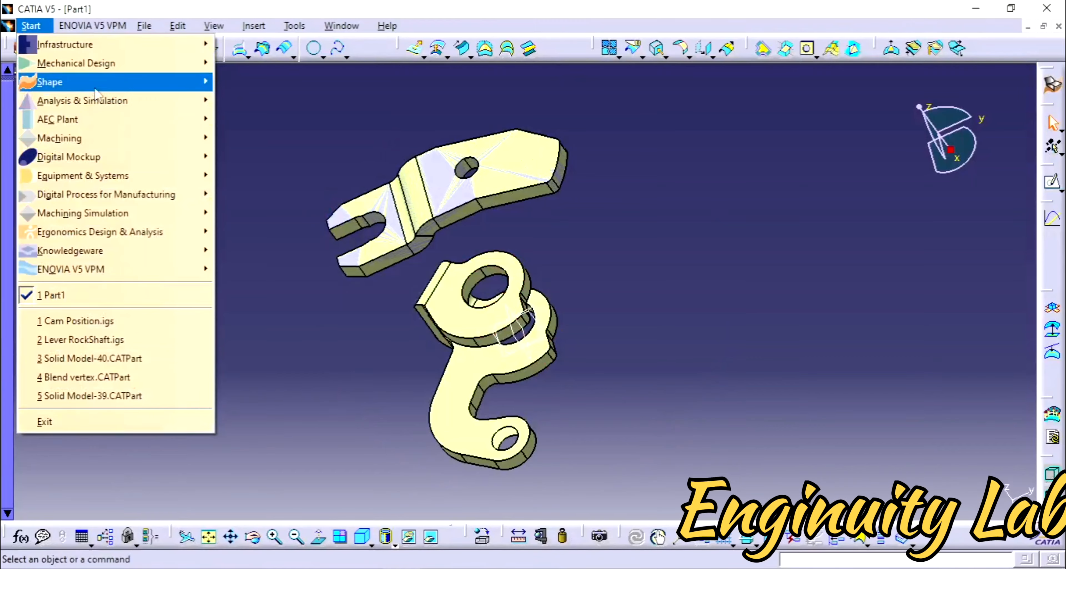
pyautogui.moveTo(126, 82)
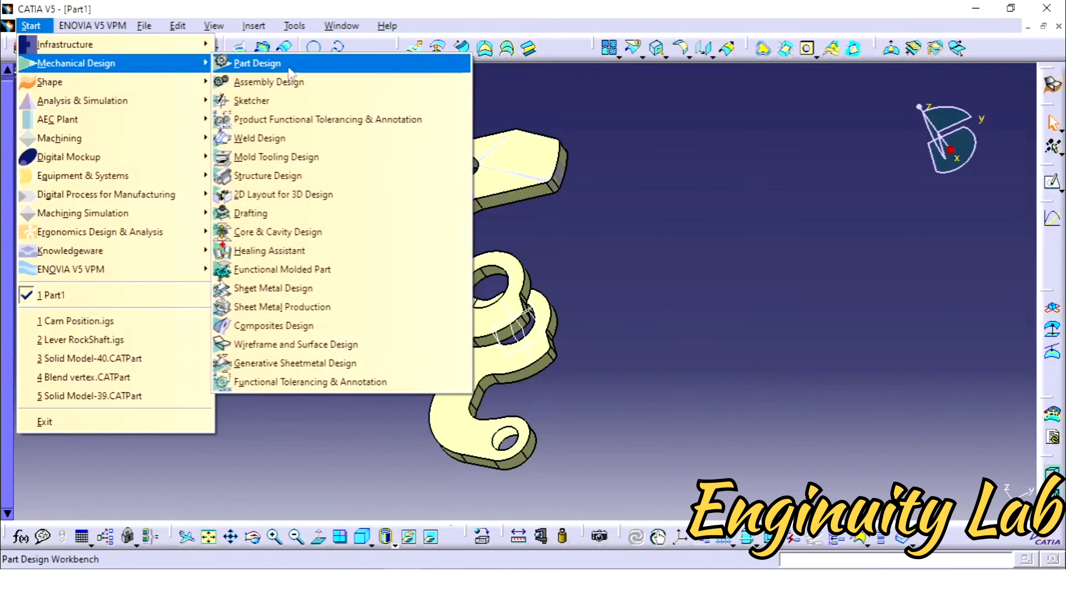
pyautogui.click(236, 66)
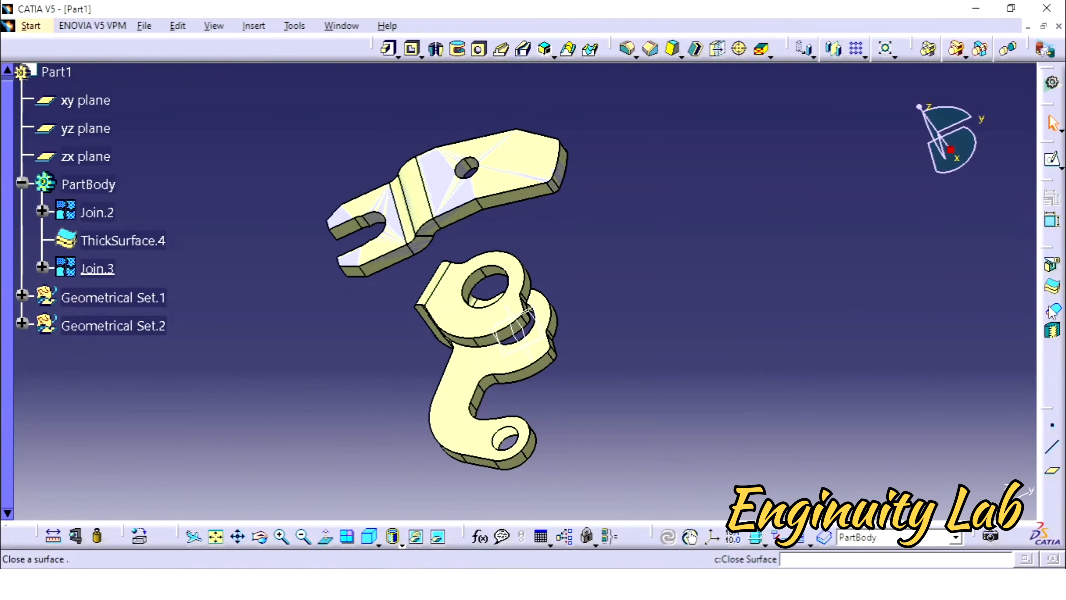
pyautogui.click(1052, 310)
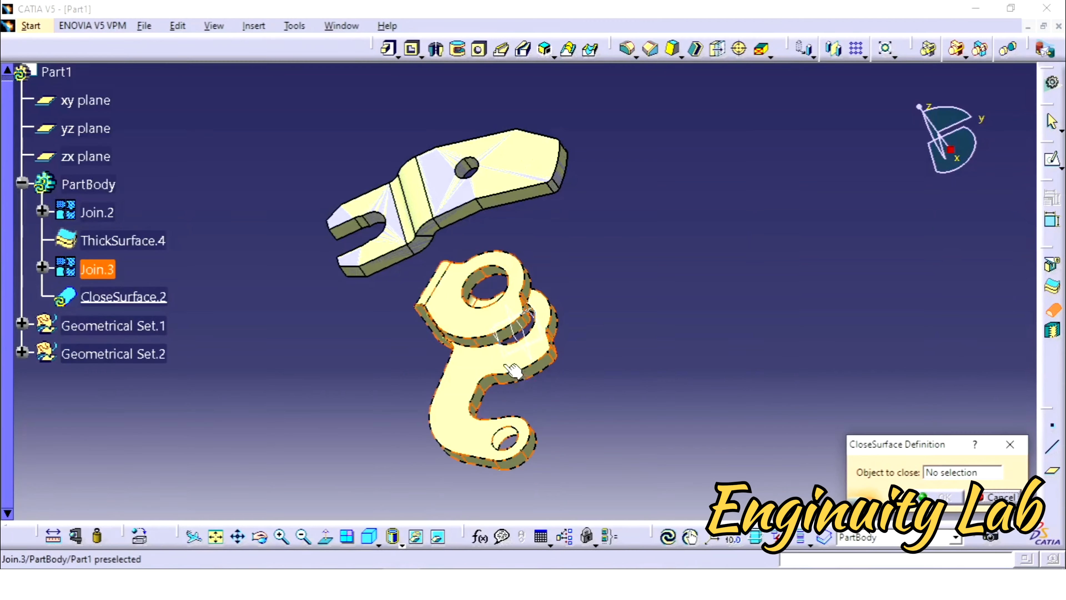
pyautogui.click(501, 357)
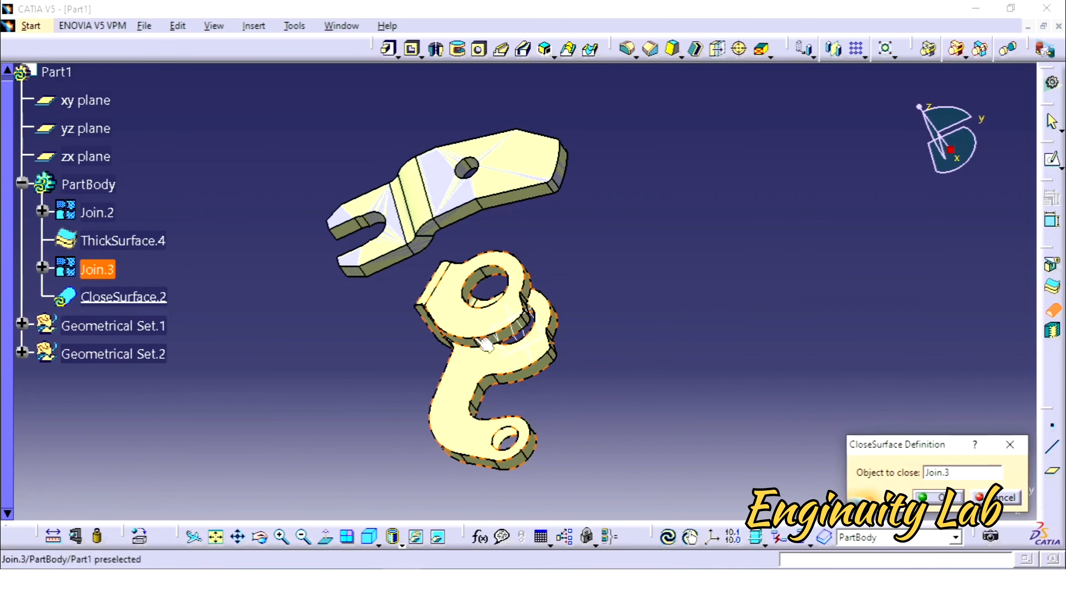
pyautogui.click(937, 497)
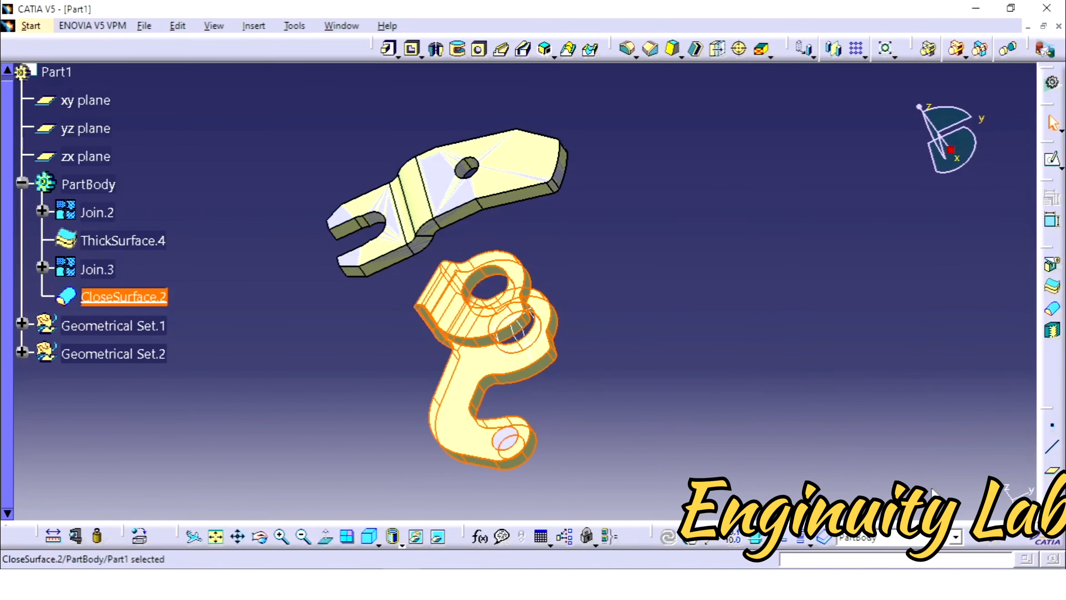
pyautogui.click(684, 296)
# Hide Join.3 to examine the small hole at the end of the closed bracket's arm, and show Join.3 again.
pyautogui.moveTo(683, 295); pyautogui.dragTo(659, 324, button='middle')
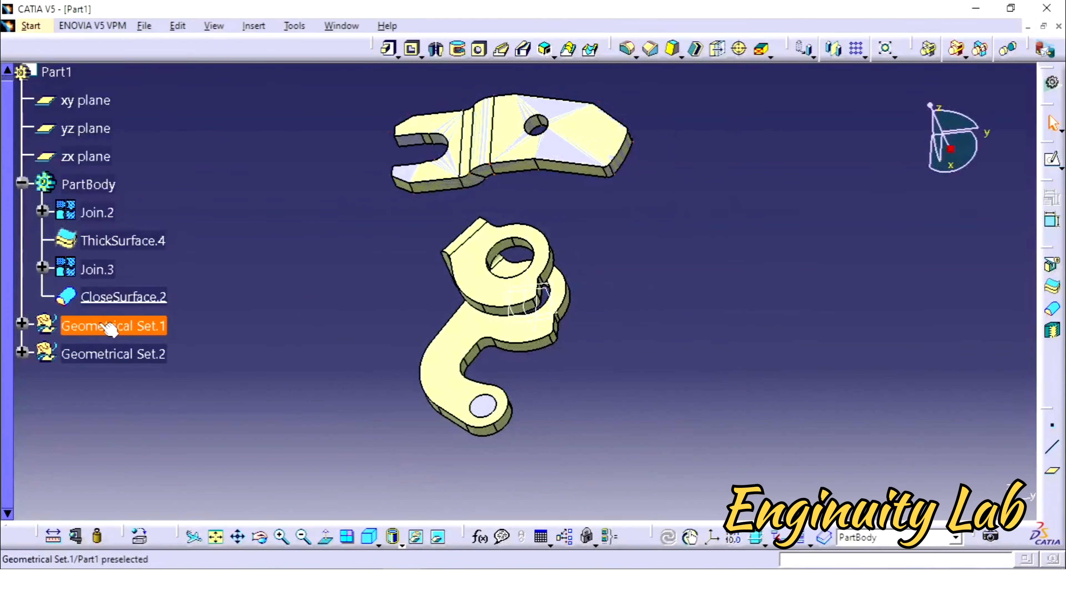
pyautogui.rightClick(98, 269)
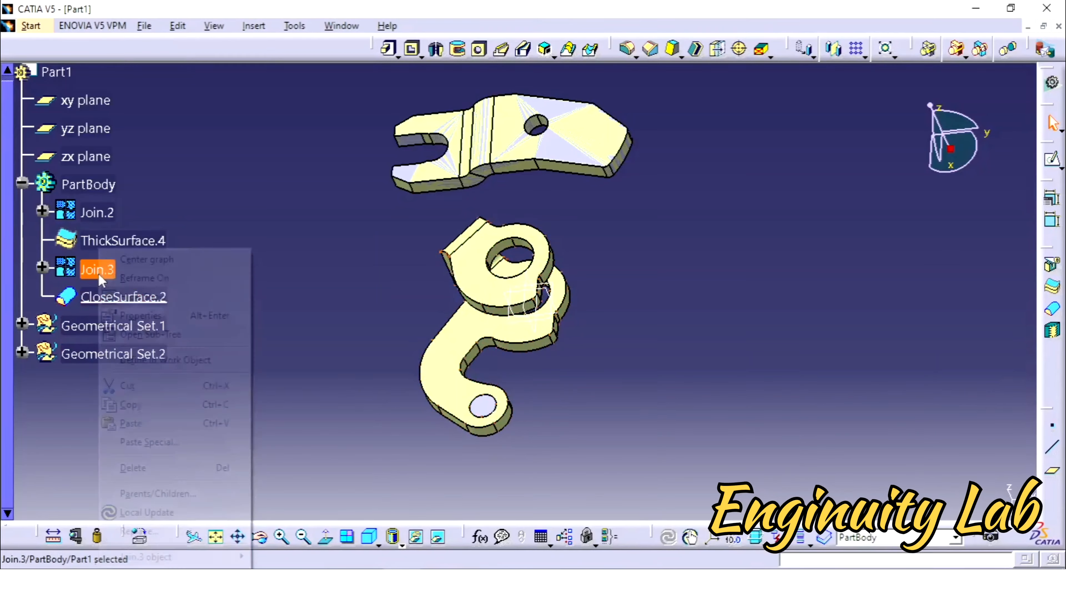
pyautogui.click(143, 297)
pyautogui.moveTo(285, 286); pyautogui.dragTo(476, 476, button='middle')
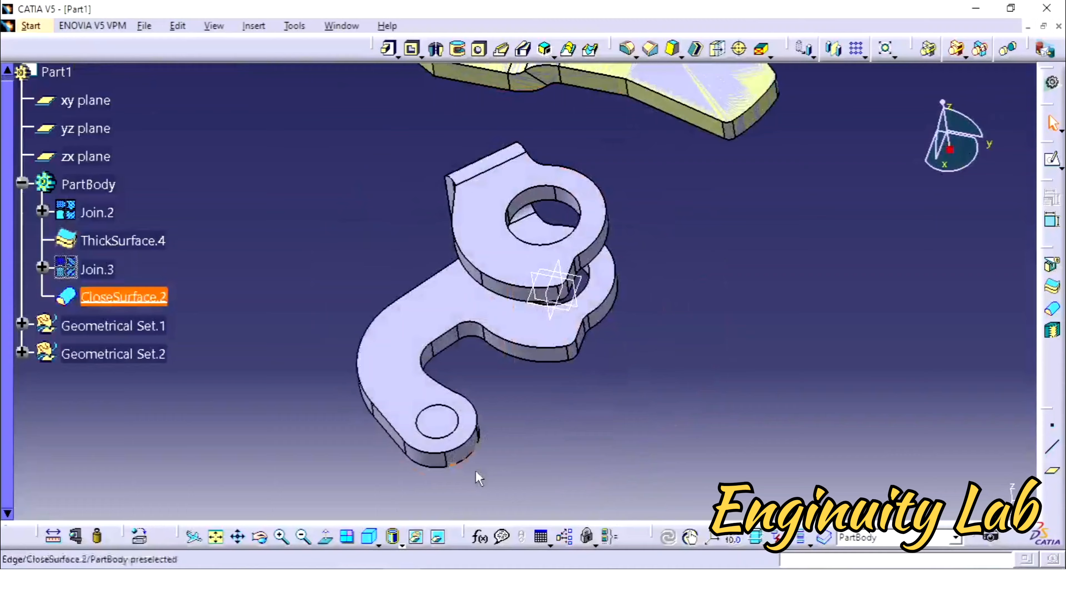
pyautogui.click(448, 423)
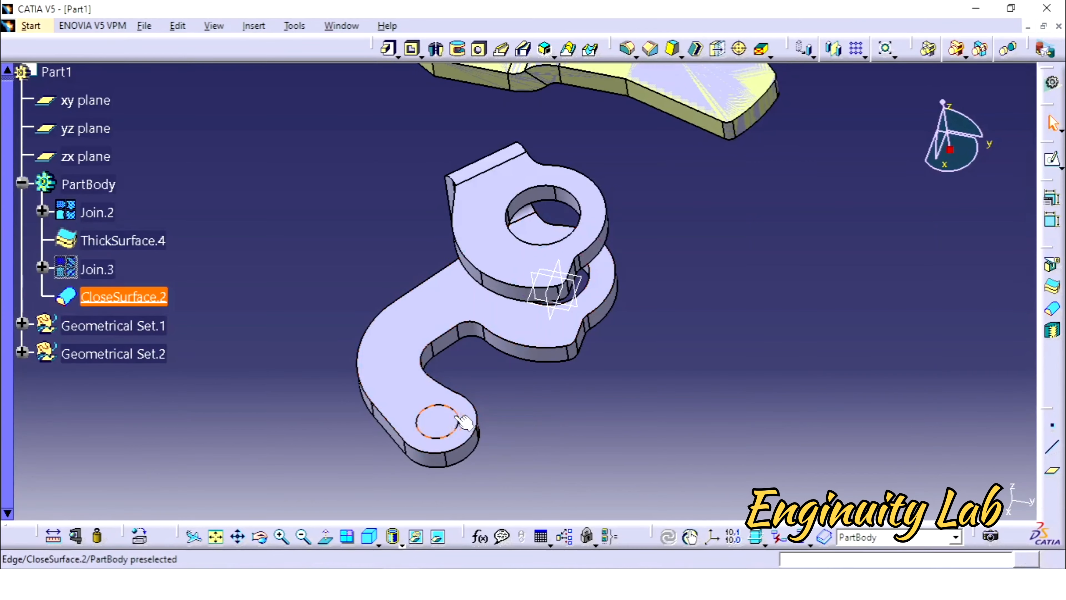
pyautogui.click(437, 426)
pyautogui.click(508, 428)
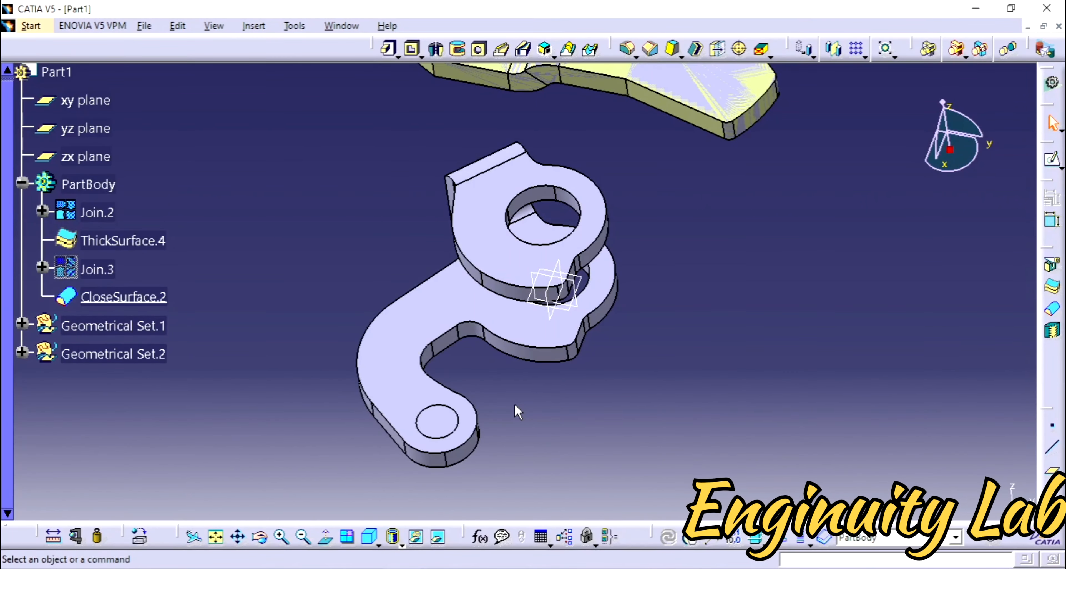
pyautogui.rightClick(114, 274)
pyautogui.click(176, 297)
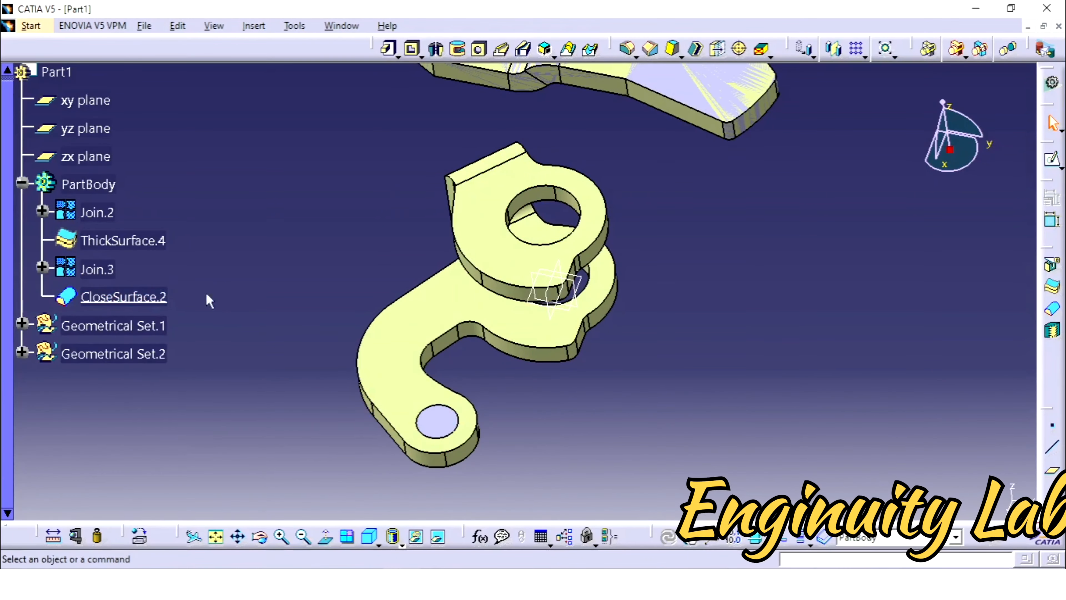
# Hide CloseSurface.2 and examine the wall of the small hole at the end of the bracket's arm.
pyautogui.click(151, 301)
pyautogui.rightClick(151, 303)
pyautogui.click(198, 296)
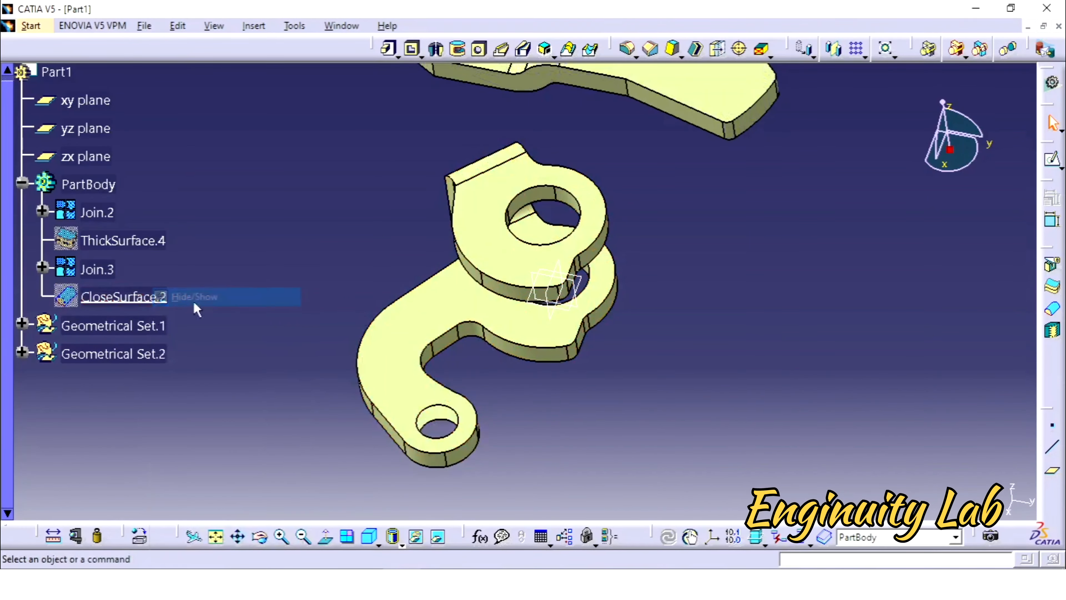
pyautogui.moveTo(287, 316); pyautogui.dragTo(654, 298, button='middle')
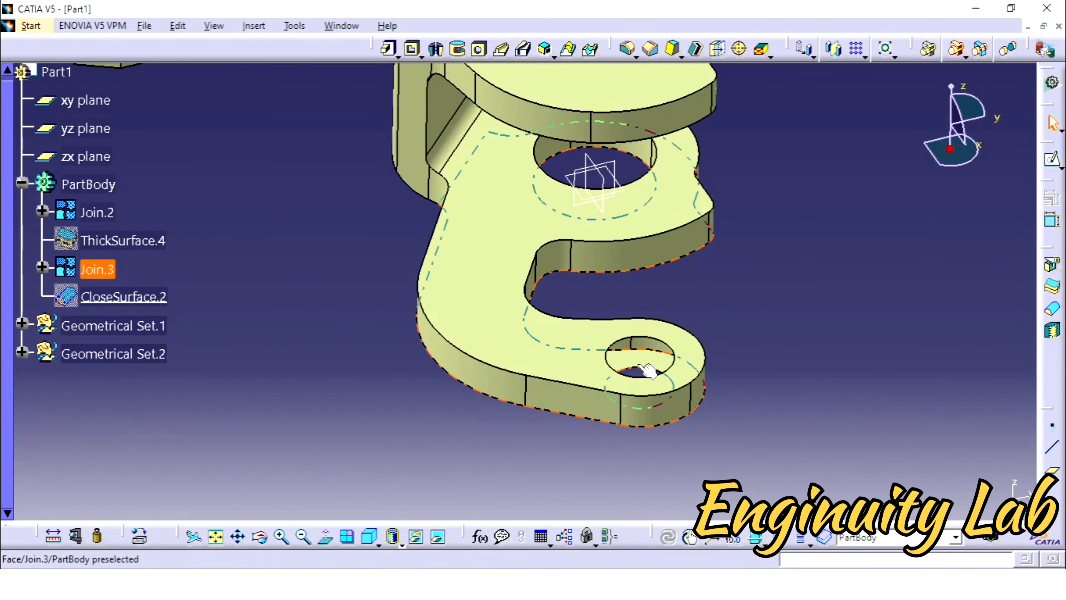
pyautogui.moveTo(743, 326); pyautogui.dragTo(586, 336, button='middle')
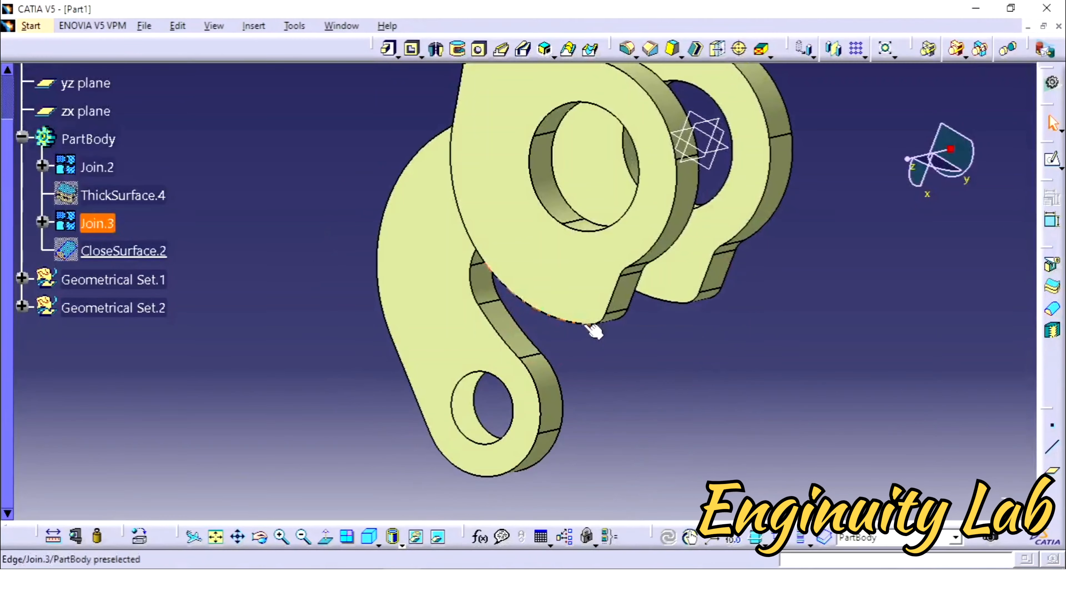
pyautogui.moveTo(483, 405); pyautogui.dragTo(584, 302, button='middle')
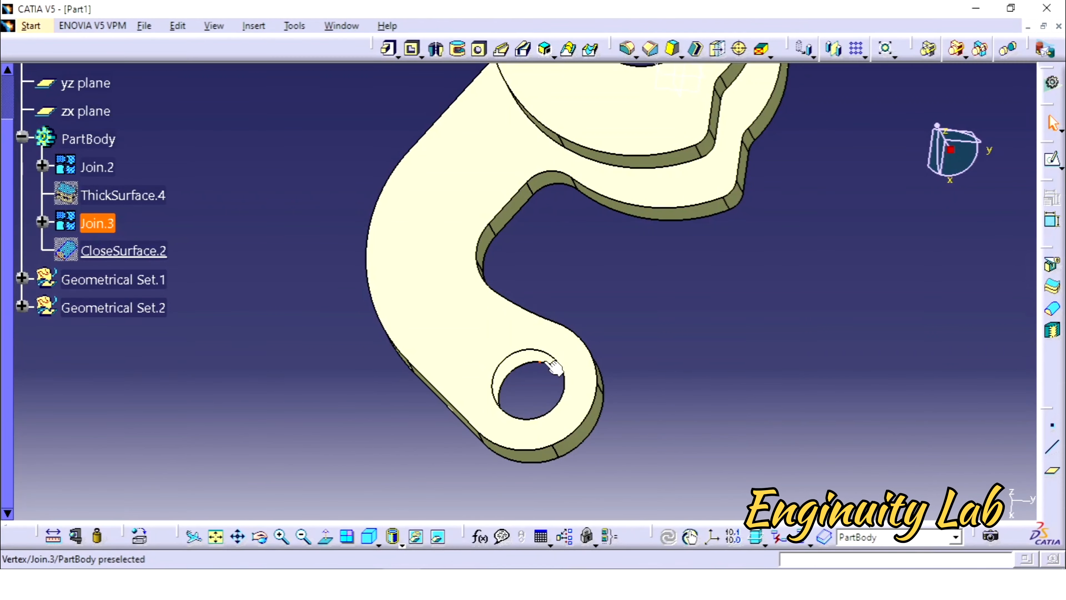
pyautogui.moveTo(564, 302); pyautogui.dragTo(564, 205, button='middle')
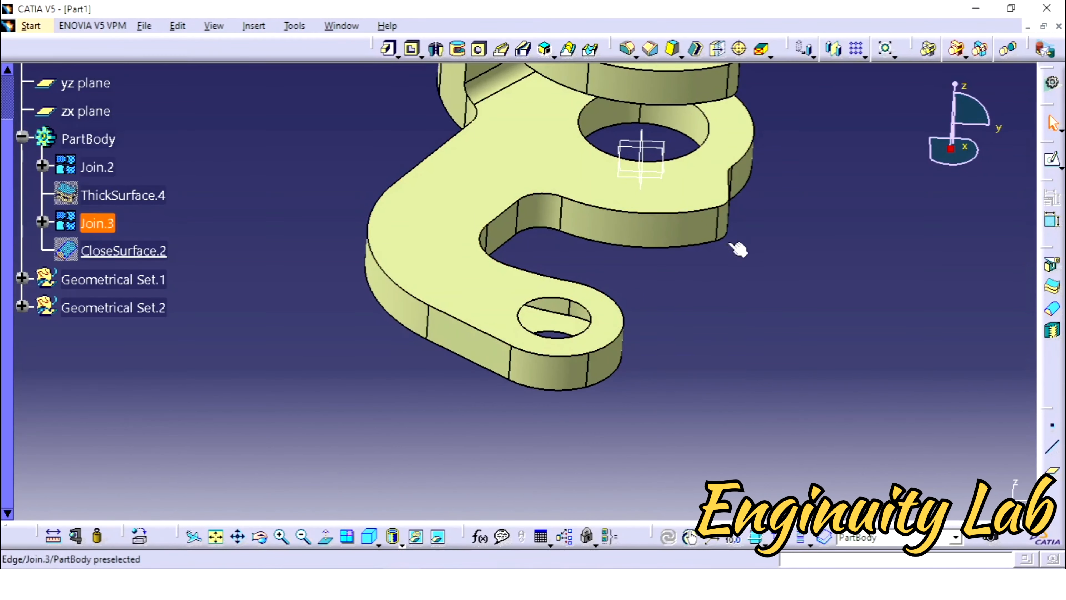
# Switch to the Generative Shape Design workbench.
pyautogui.click(31, 26)
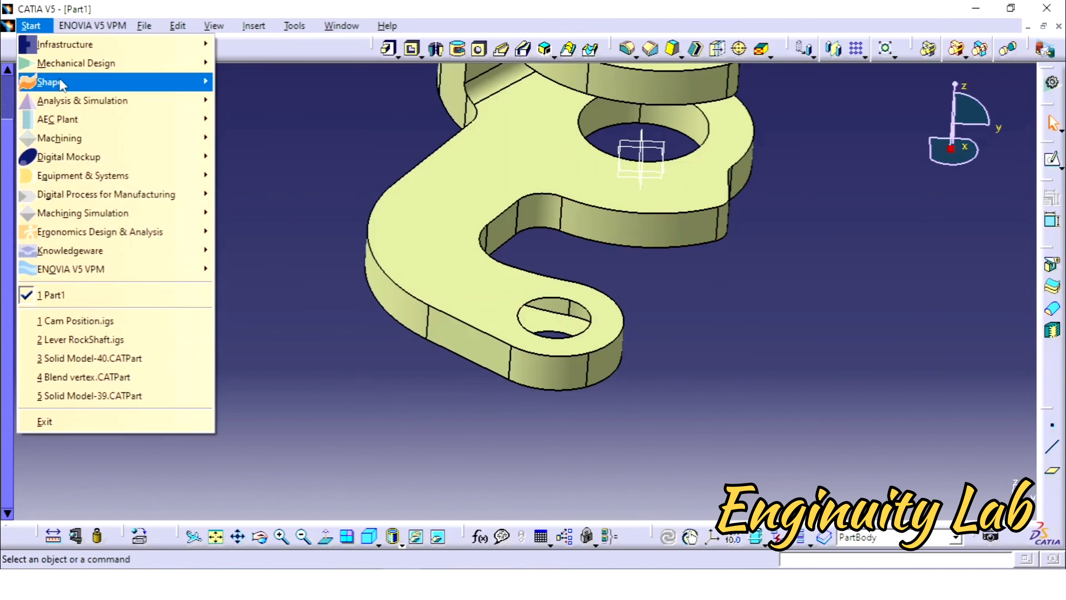
pyautogui.moveTo(63, 82)
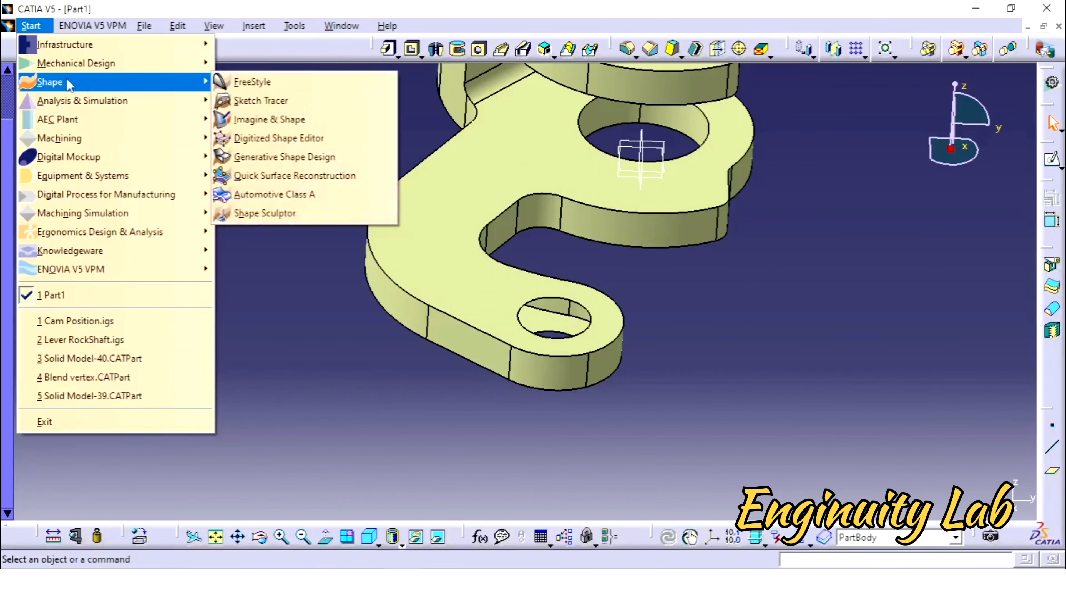
pyautogui.click(293, 156)
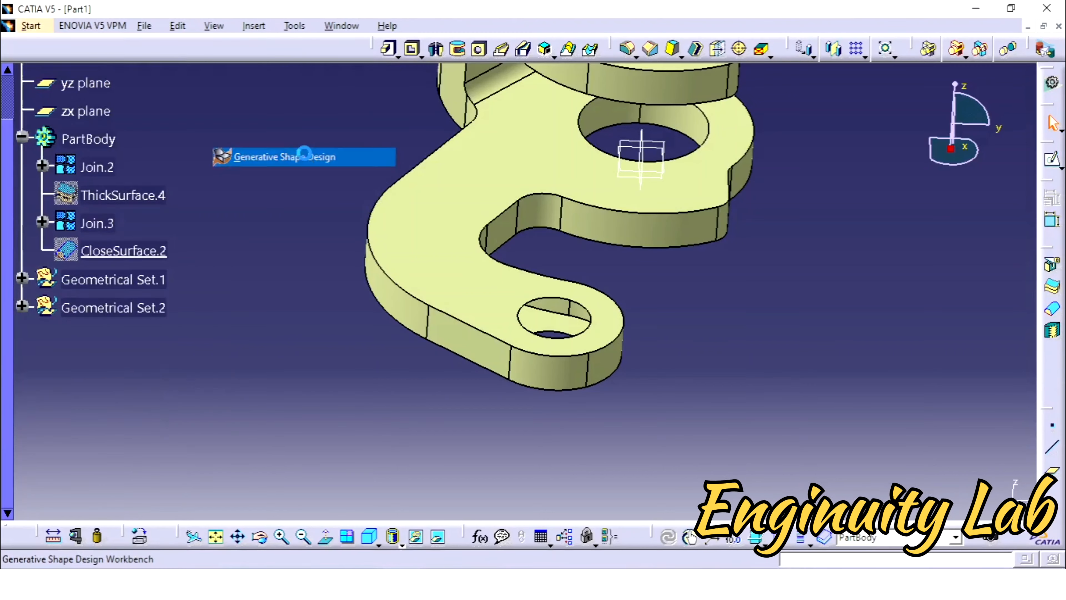
# Start an Extrude from an upper rim arc of the arm's small hole, with Z Component as the direction.
pyautogui.moveTo(722, 308); pyautogui.dragTo(559, 308, button='middle')
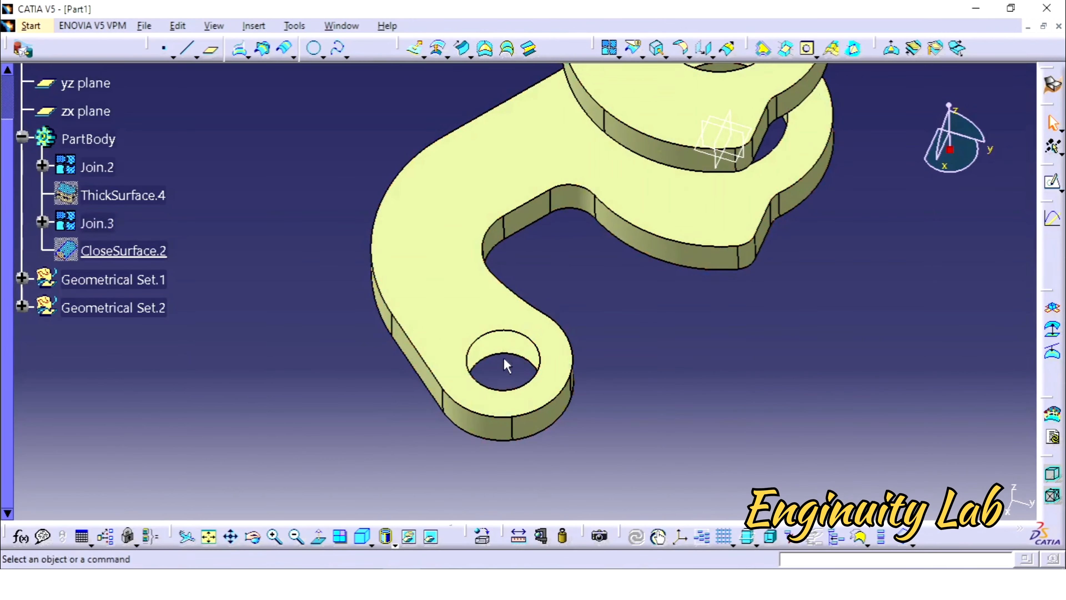
pyautogui.click(418, 54)
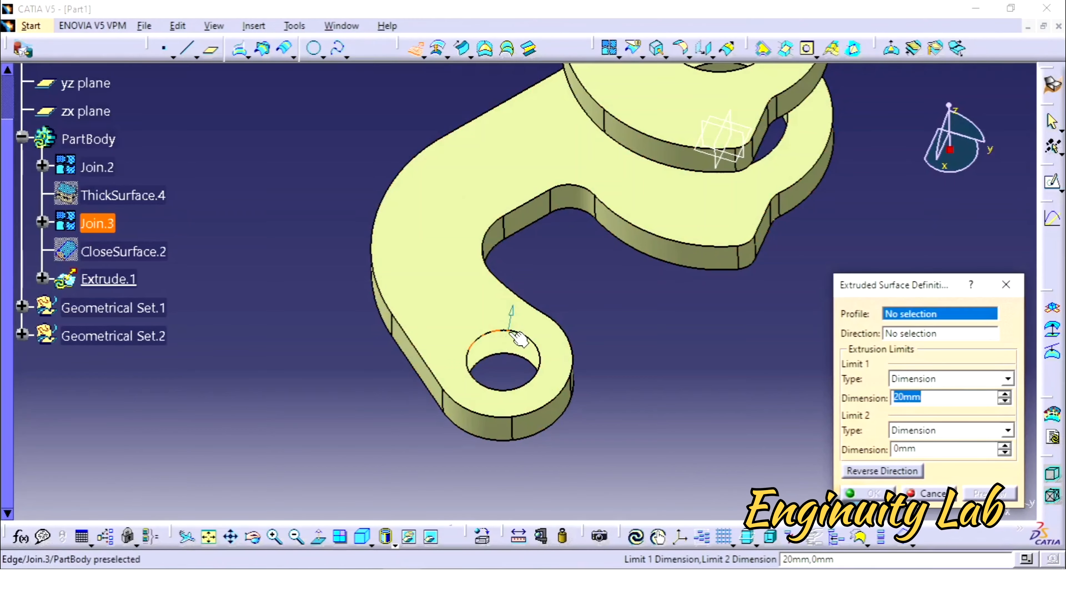
pyautogui.click(516, 335)
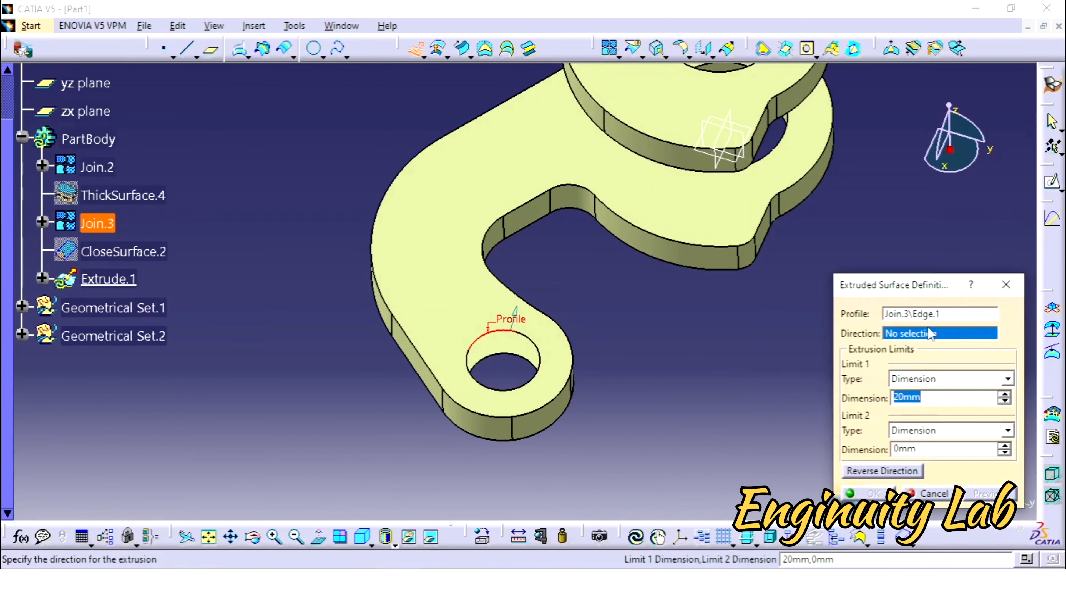
pyautogui.rightClick(909, 342)
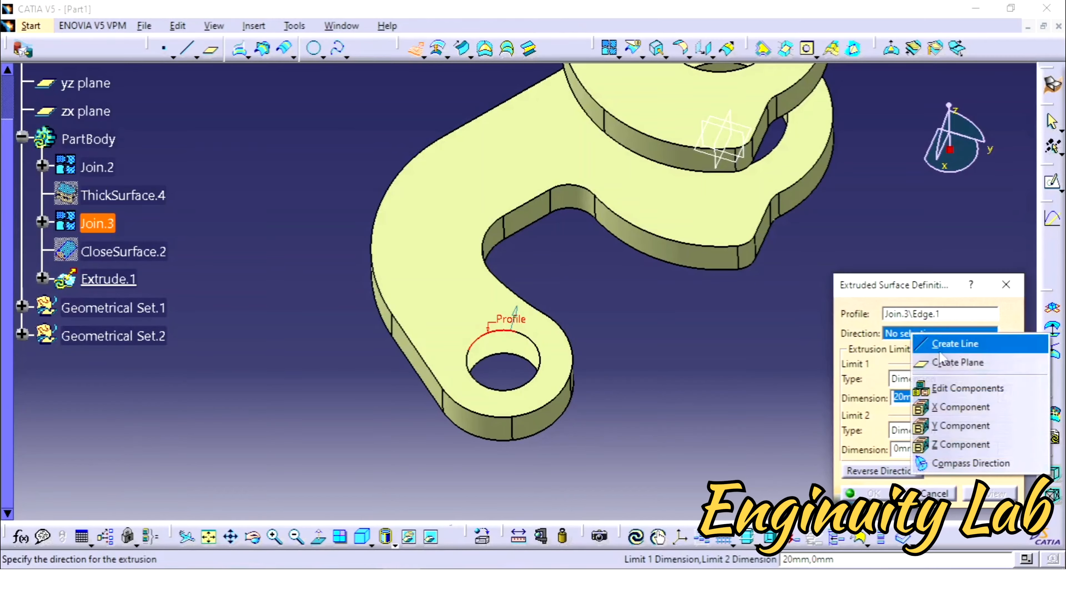
pyautogui.click(965, 444)
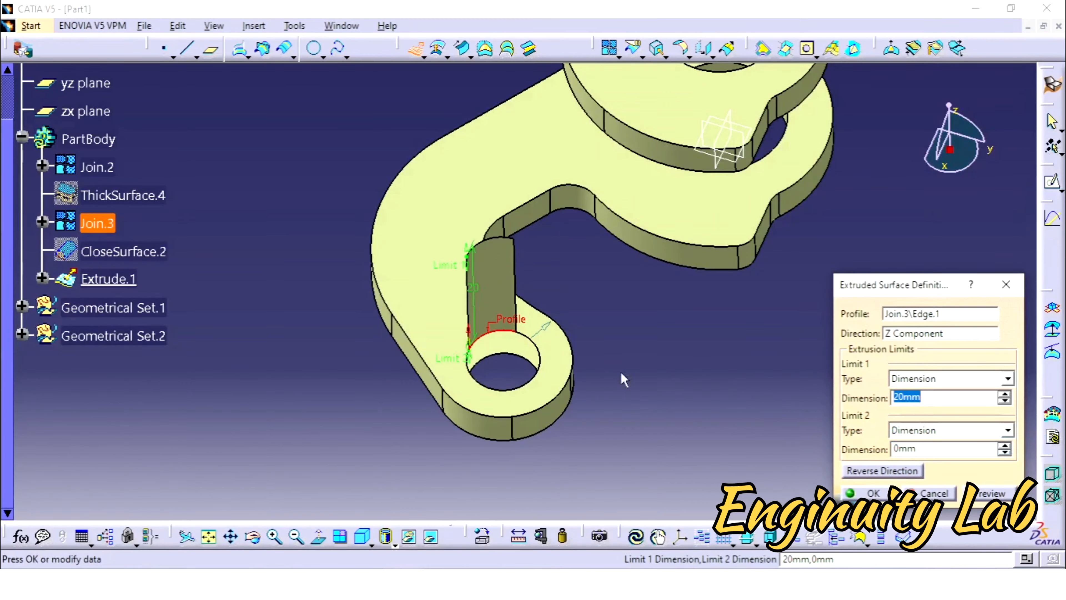
pyautogui.moveTo(623, 376); pyautogui.dragTo(648, 277, button='middle')
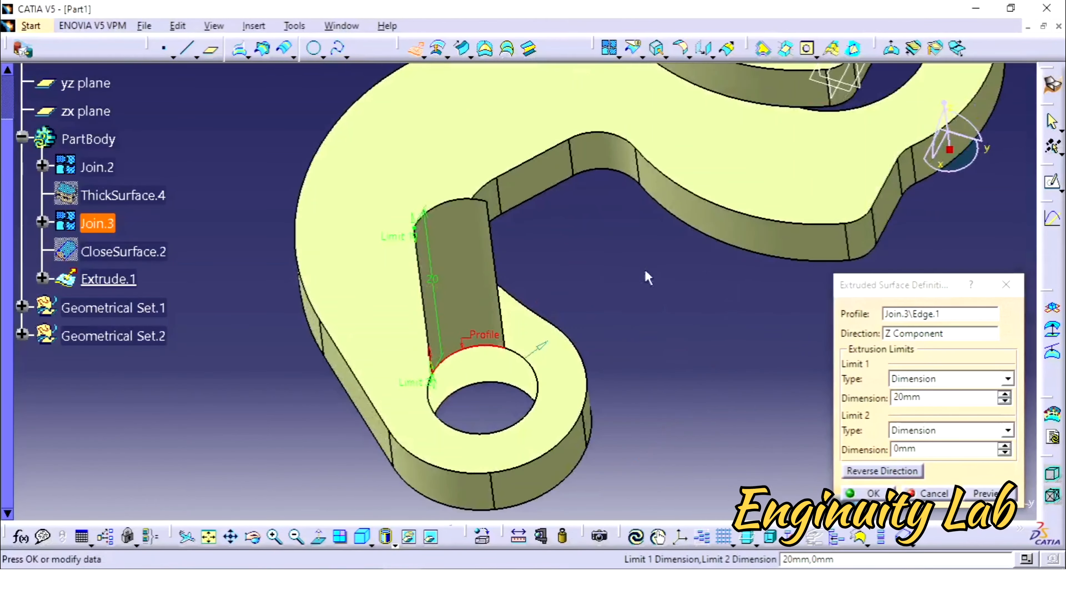
# Replace the extrusion's profile with the adjacent upper rim arc of the hole and reverse the extrusion direction.
pyautogui.click(945, 318)
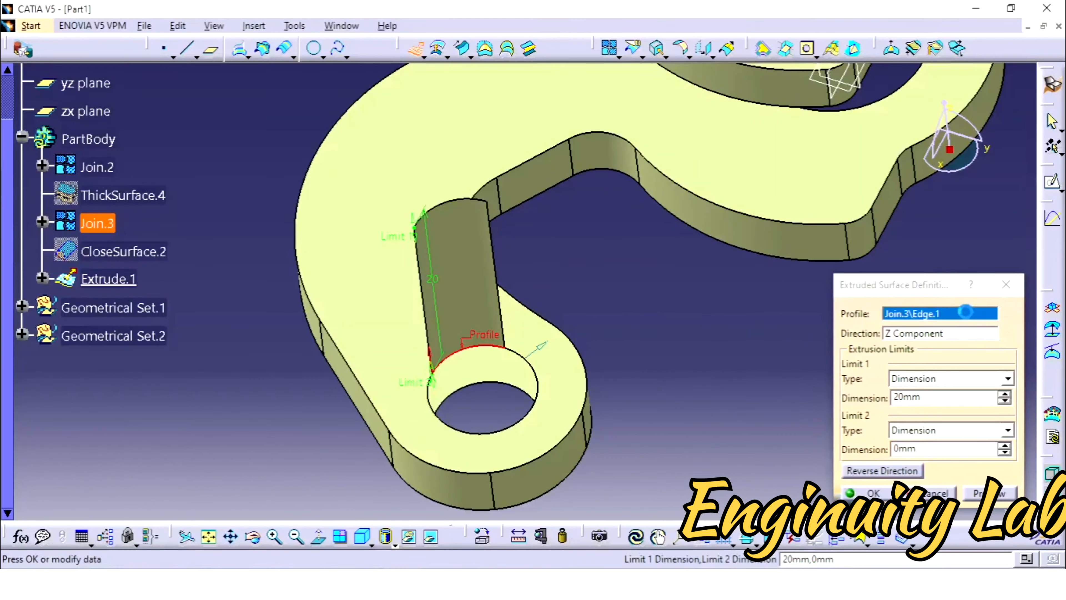
pyautogui.click(529, 359)
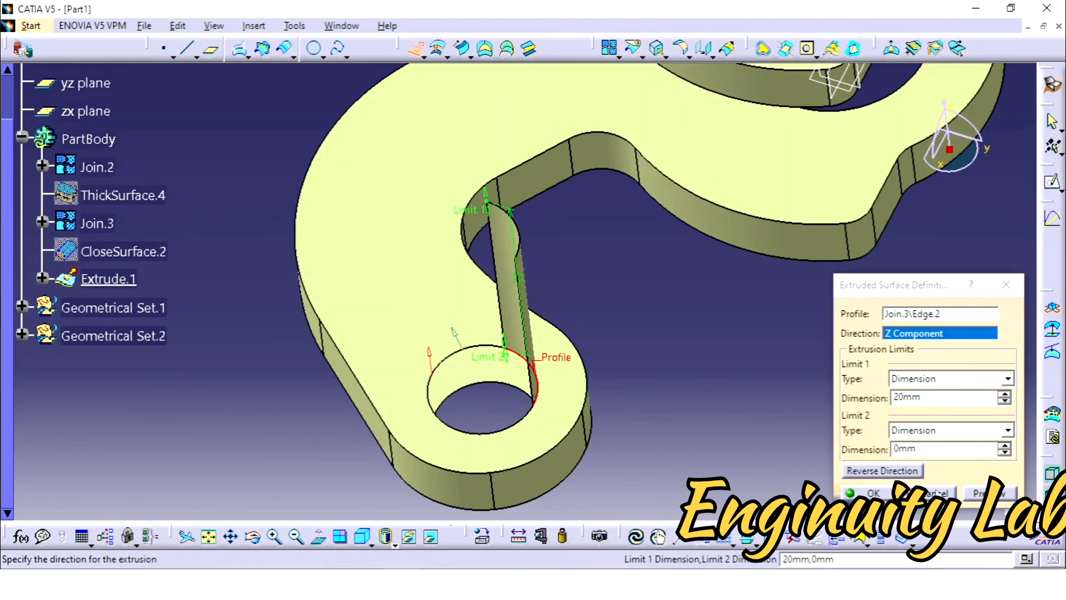
pyautogui.click(907, 471)
pyautogui.moveTo(643, 336); pyautogui.dragTo(508, 286, button='middle')
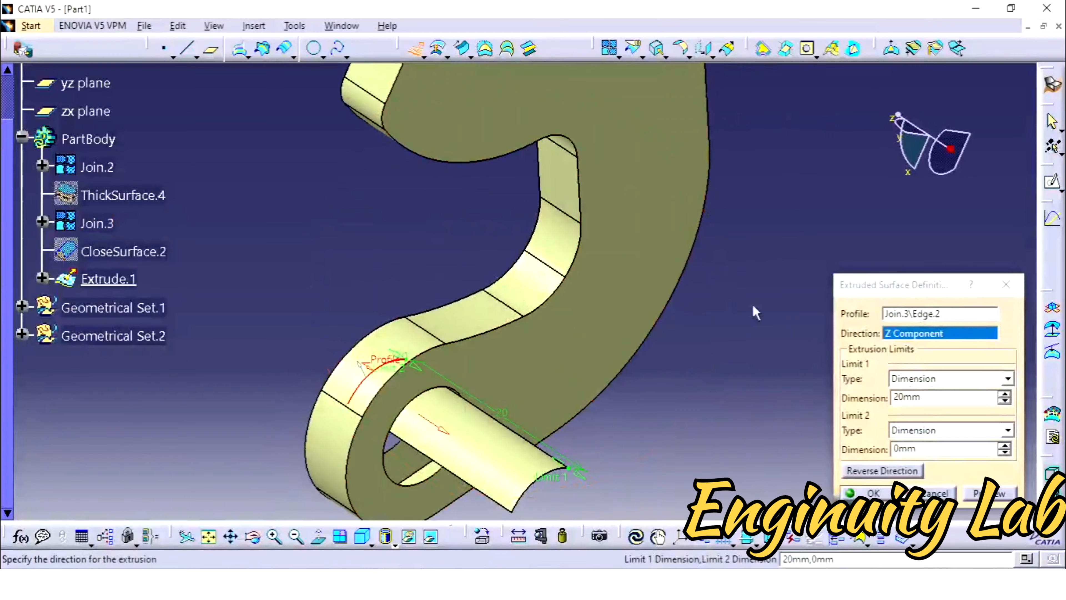
# Set Limit 1 of the extrusion to Up-to element with Join.3 as the limit, and create the surface.
pyautogui.click(954, 380)
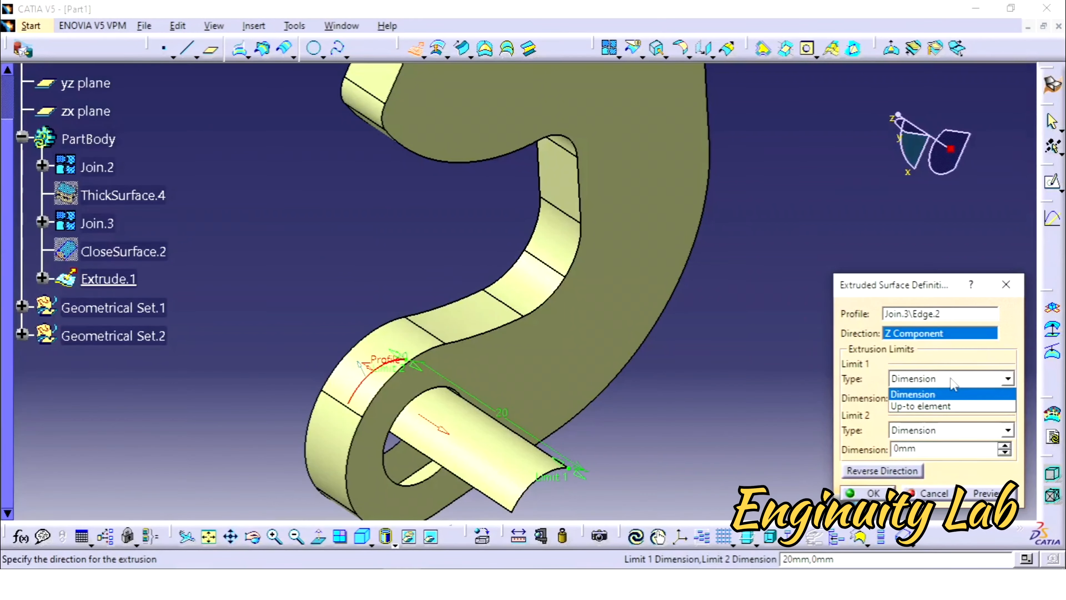
pyautogui.click(940, 406)
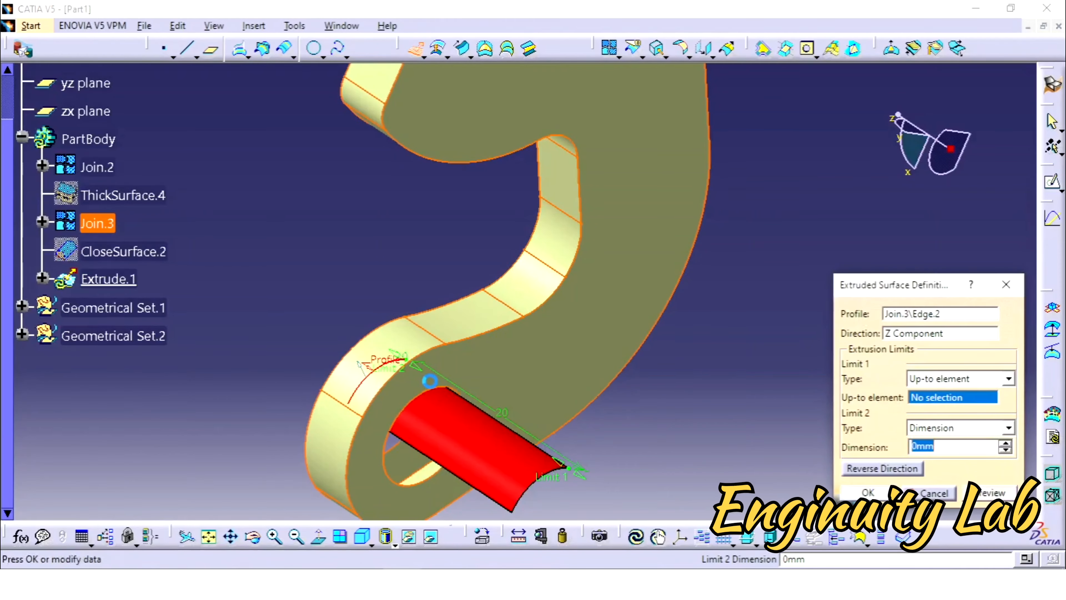
pyautogui.click(441, 385)
pyautogui.moveTo(558, 439); pyautogui.dragTo(679, 235, button='middle')
pyautogui.moveTo(521, 324); pyautogui.dragTo(541, 252, button='middle')
pyautogui.moveTo(662, 269); pyautogui.dragTo(540, 275, button='middle')
pyautogui.click(863, 492)
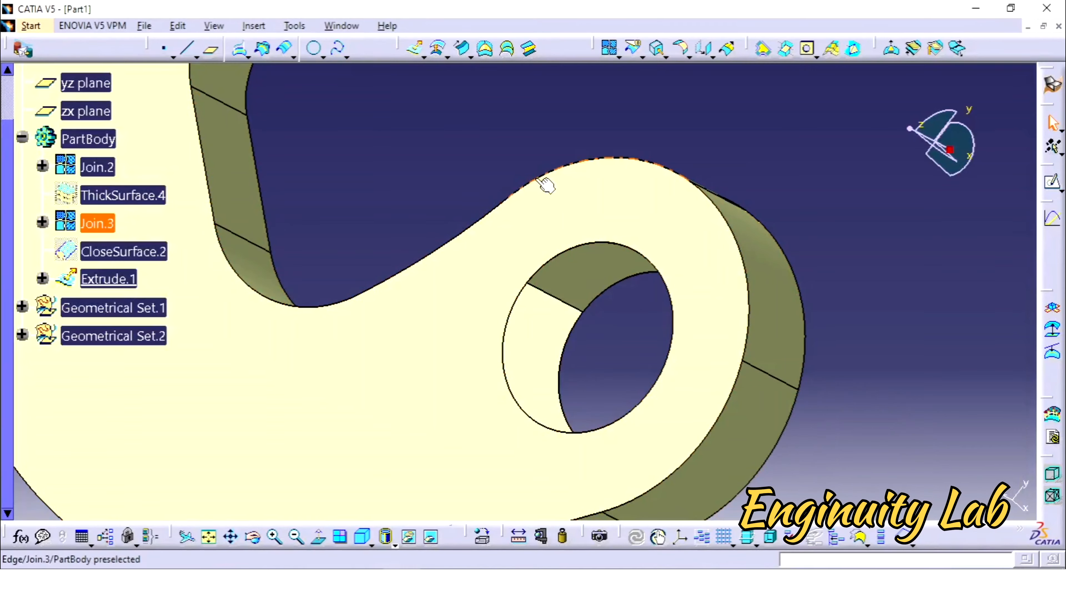
# Extrude the next open upper rim arc of the small hole along Z Component, with Limit 1 up to Join.3.
pyautogui.click(418, 49)
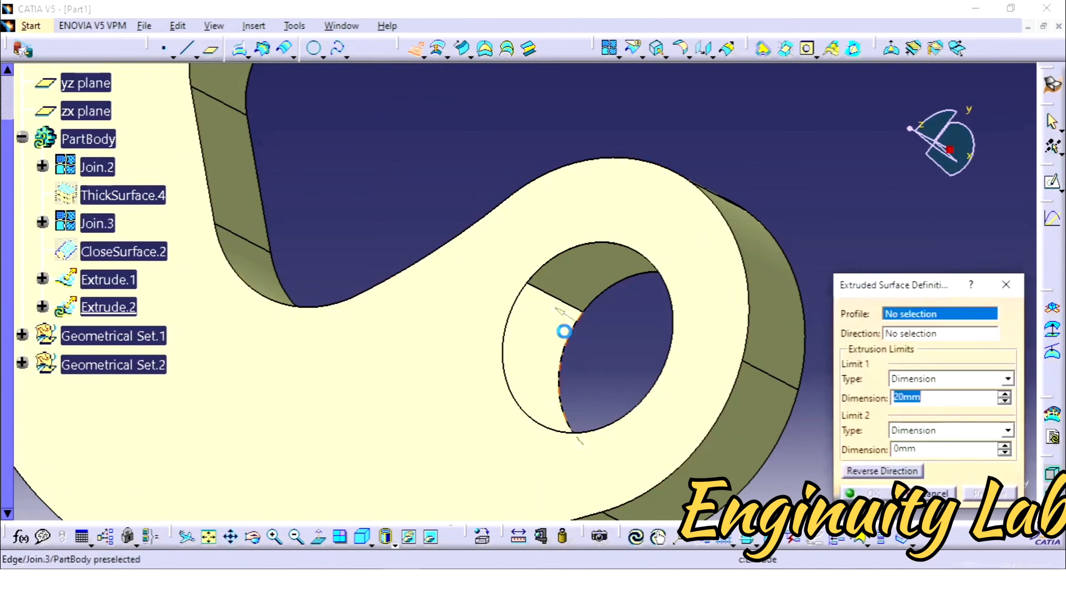
pyautogui.moveTo(564, 329); pyautogui.dragTo(679, 245, button='middle')
pyautogui.click(668, 236)
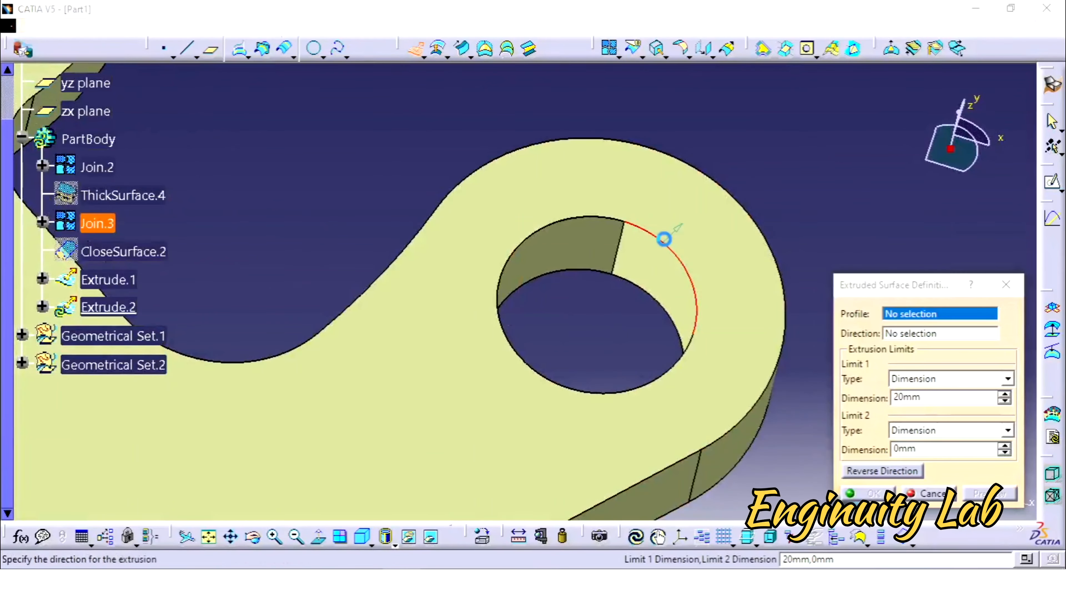
pyautogui.moveTo(695, 286); pyautogui.dragTo(440, 279, button='middle')
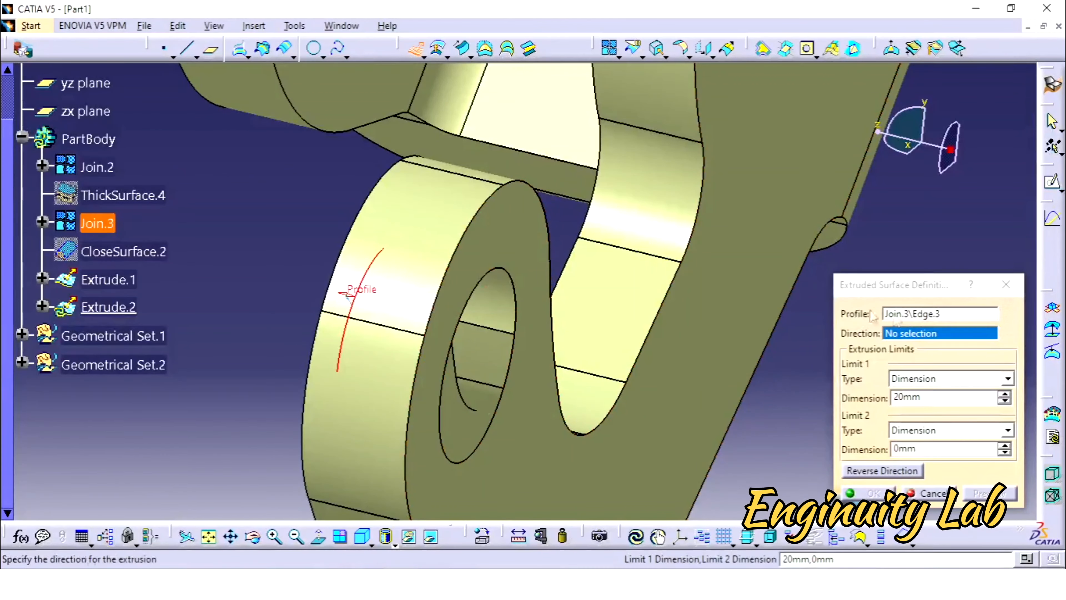
pyautogui.rightClick(927, 334)
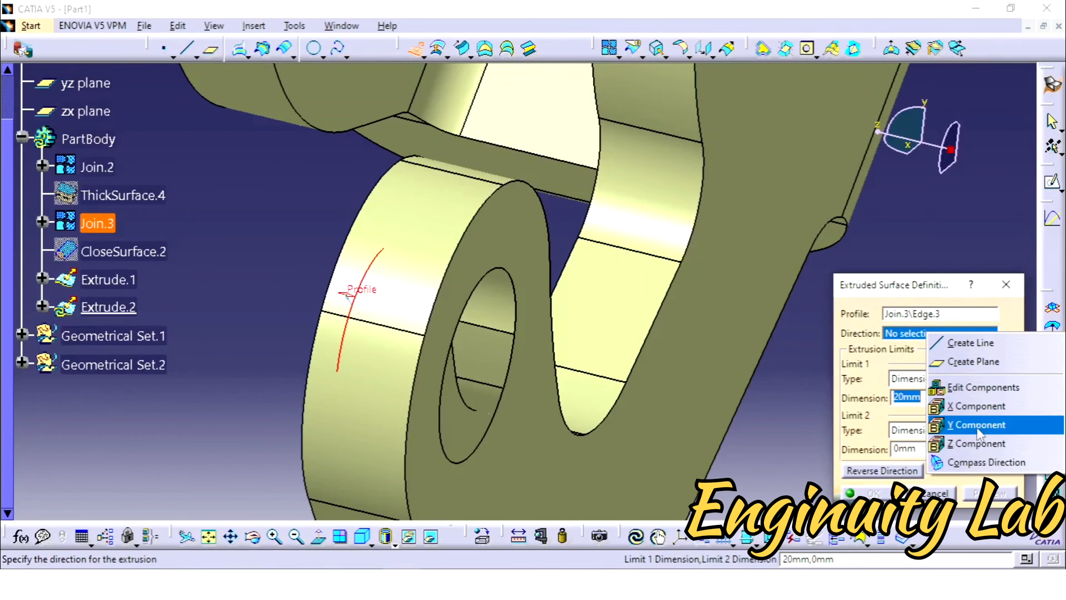
pyautogui.click(980, 444)
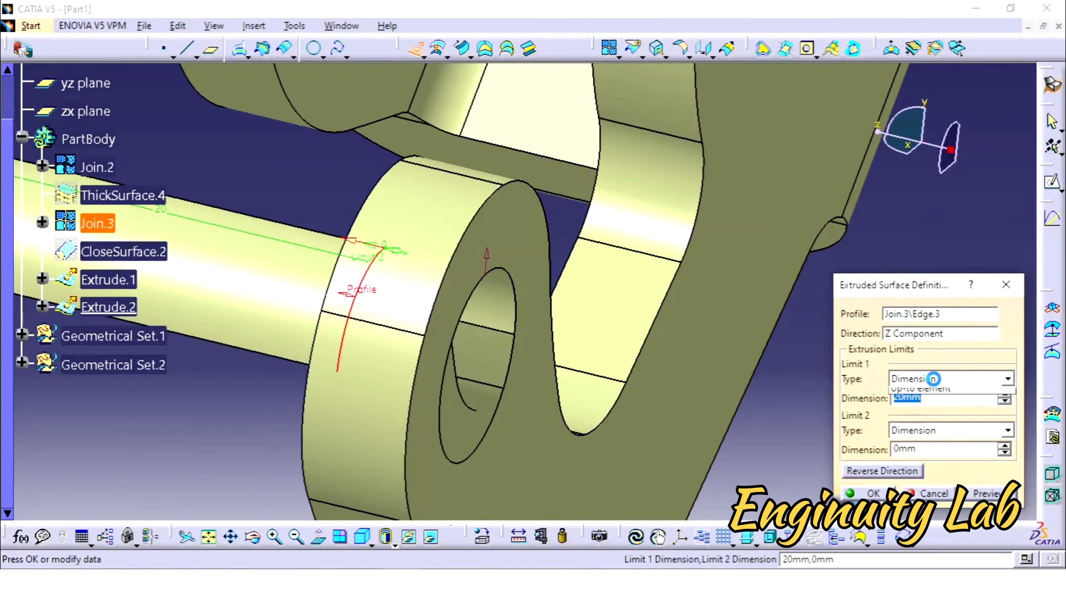
pyautogui.click(932, 378)
pyautogui.click(923, 405)
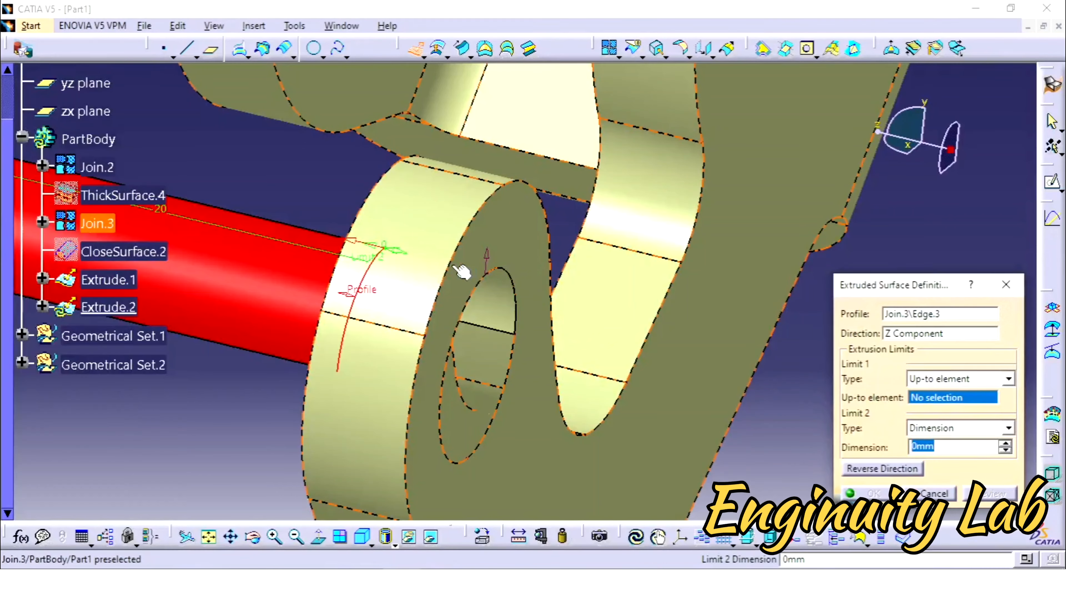
pyautogui.click(462, 268)
pyautogui.click(888, 494)
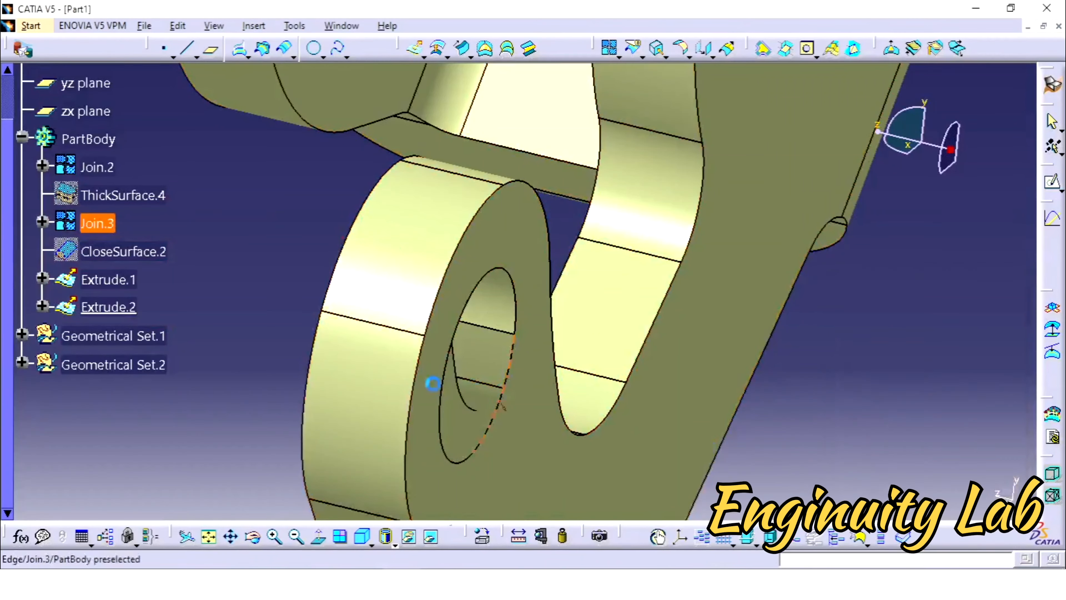
# Extrude an open rim arc on the underside of the small hole along Z Component, with Limit 1 up to Join.3.
pyautogui.moveTo(433, 381); pyautogui.dragTo(707, 262, button='middle')
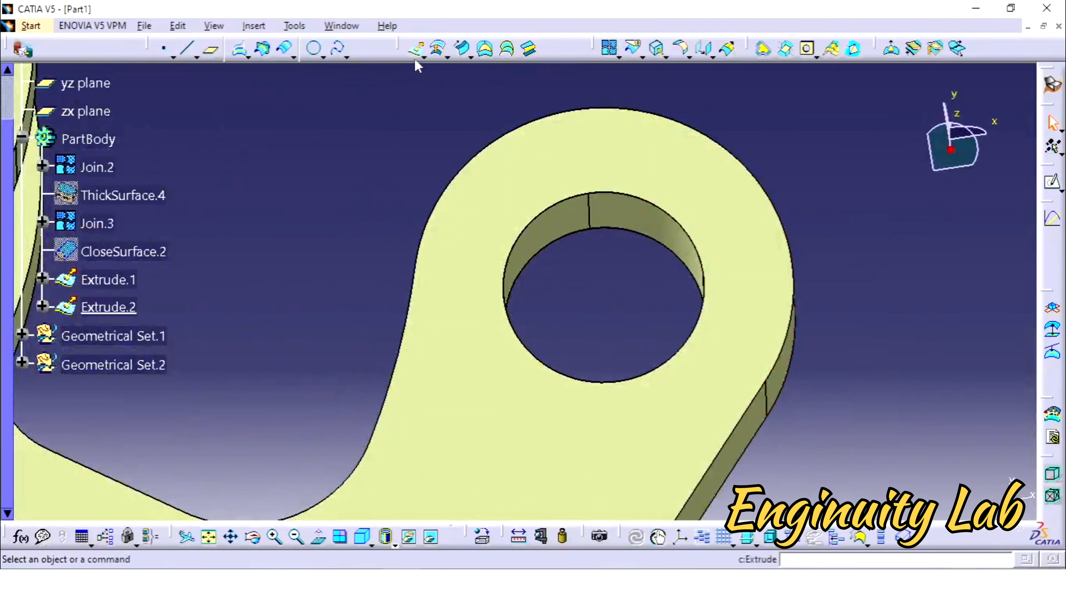
pyautogui.click(414, 48)
pyautogui.moveTo(547, 257); pyautogui.dragTo(731, 399, button='middle')
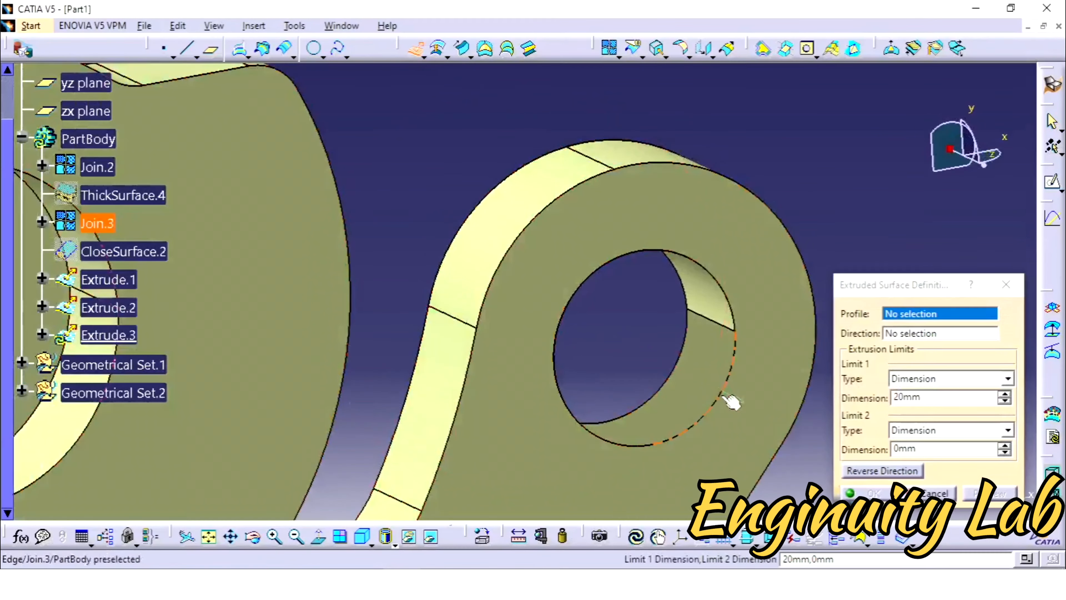
pyautogui.click(729, 399)
pyautogui.rightClick(942, 336)
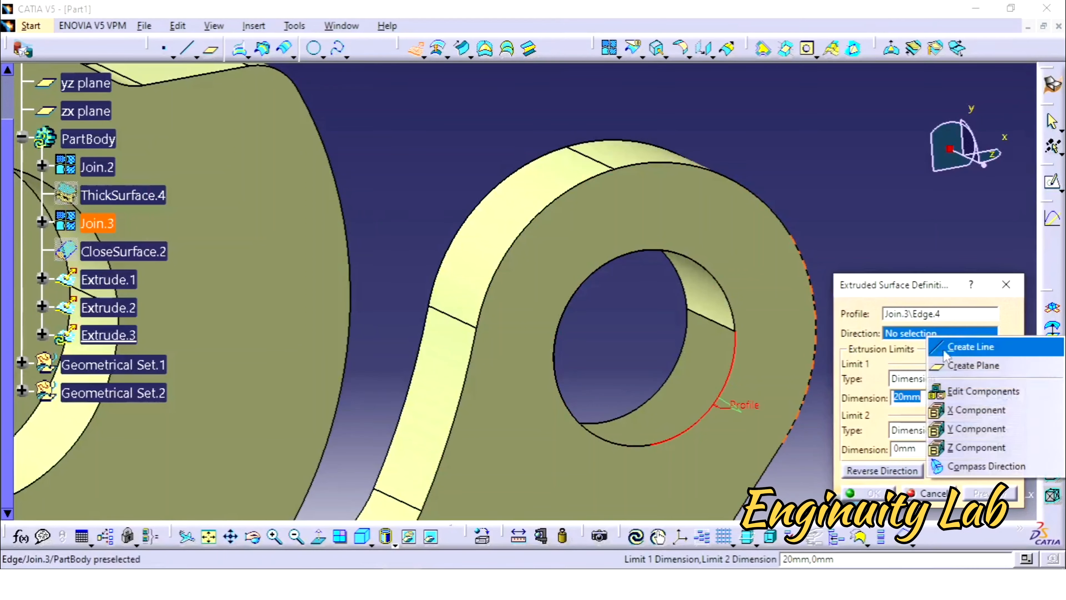
pyautogui.click(974, 428)
pyautogui.click(949, 379)
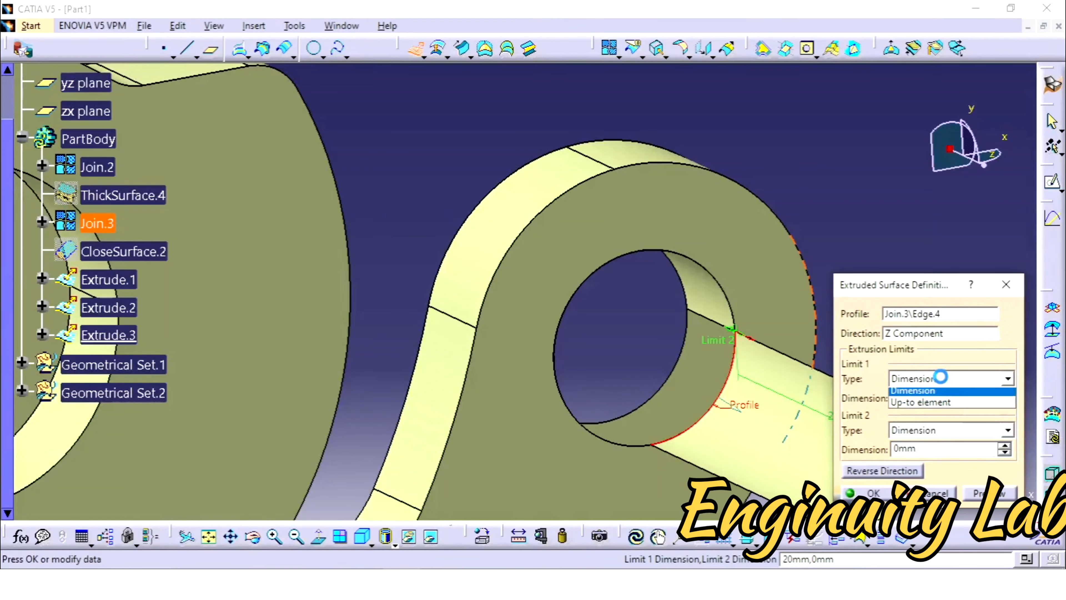
pyautogui.click(945, 405)
pyautogui.click(670, 402)
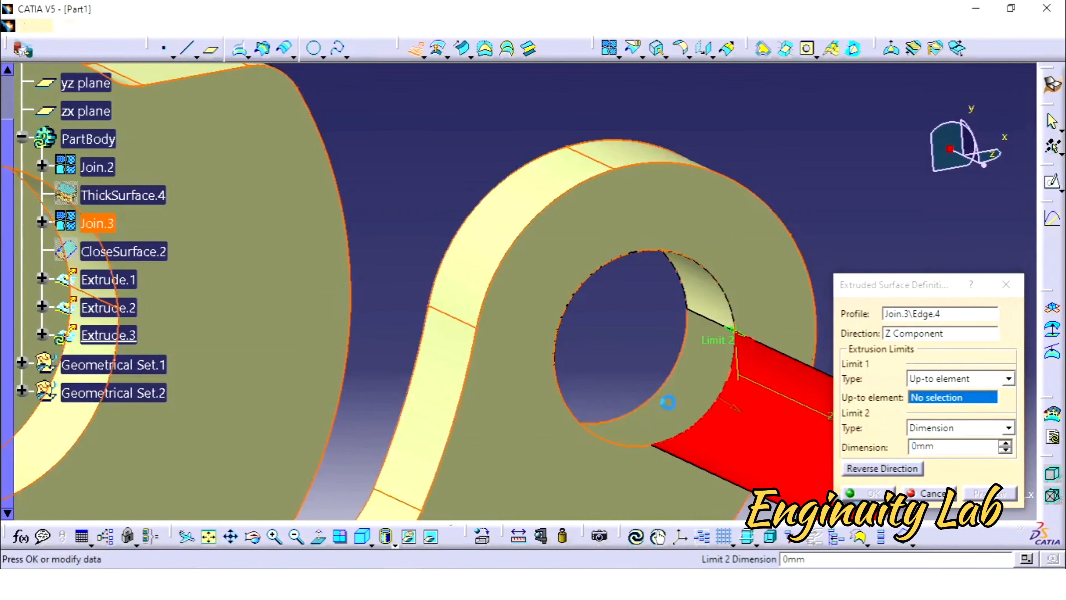
pyautogui.click(868, 493)
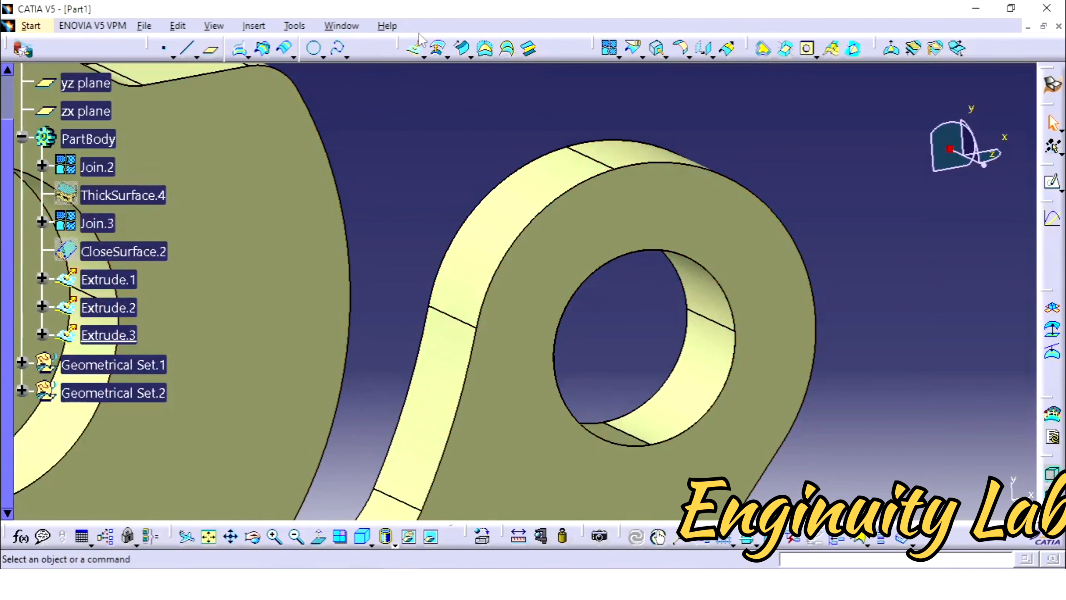
# Extrude the last open rim arc of the bracket arm's small hole along Z Component, with Limit 1 up to Join.3.
pyautogui.click(416, 48)
pyautogui.click(594, 427)
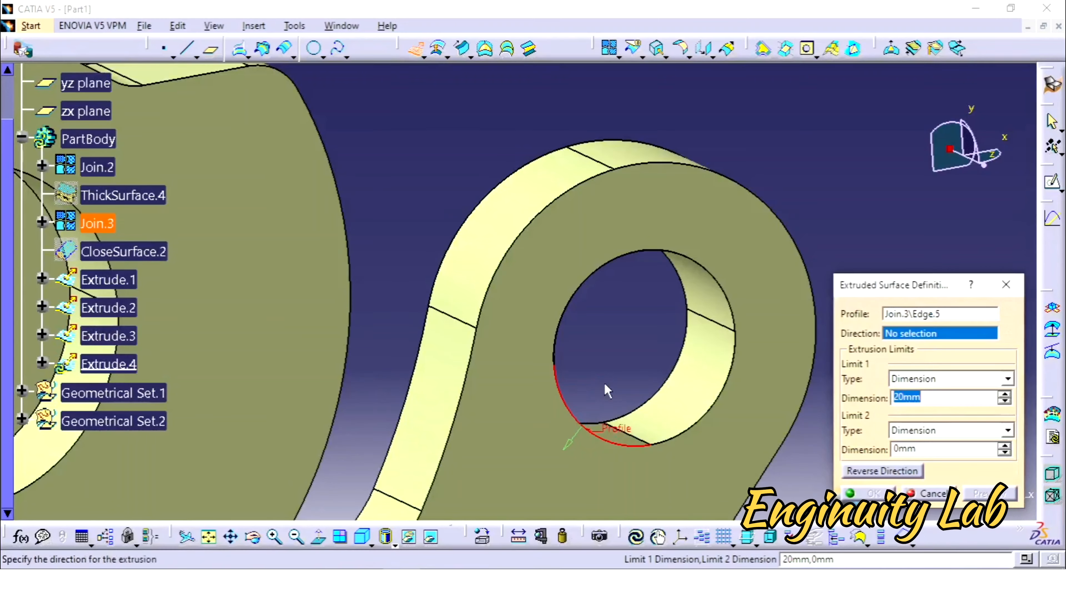
pyautogui.moveTo(607, 388); pyautogui.dragTo(549, 413, button='middle')
pyautogui.rightClick(916, 334)
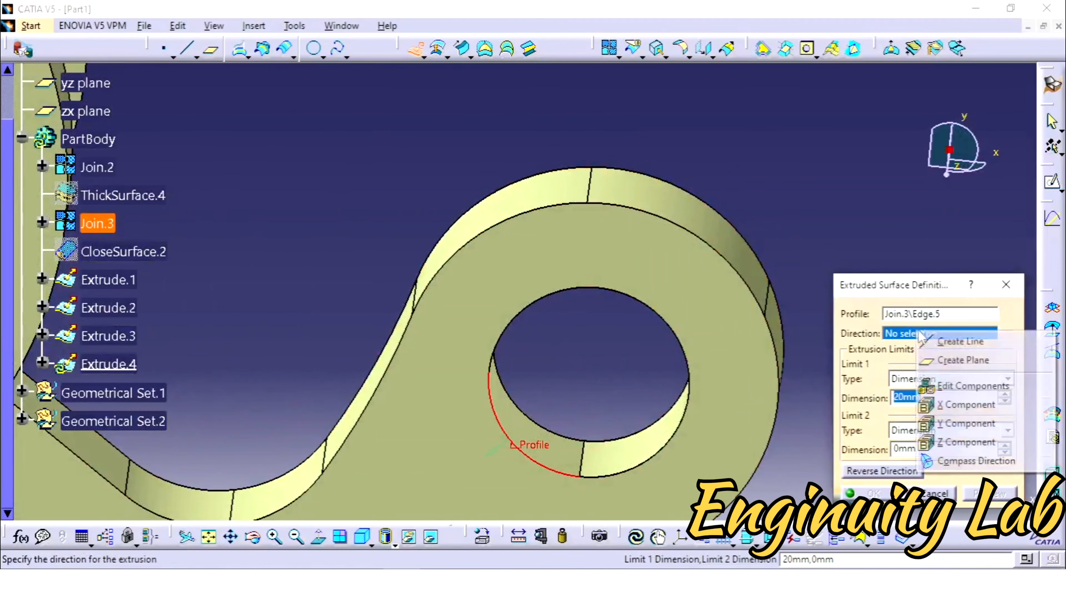
pyautogui.click(940, 441)
pyautogui.click(928, 378)
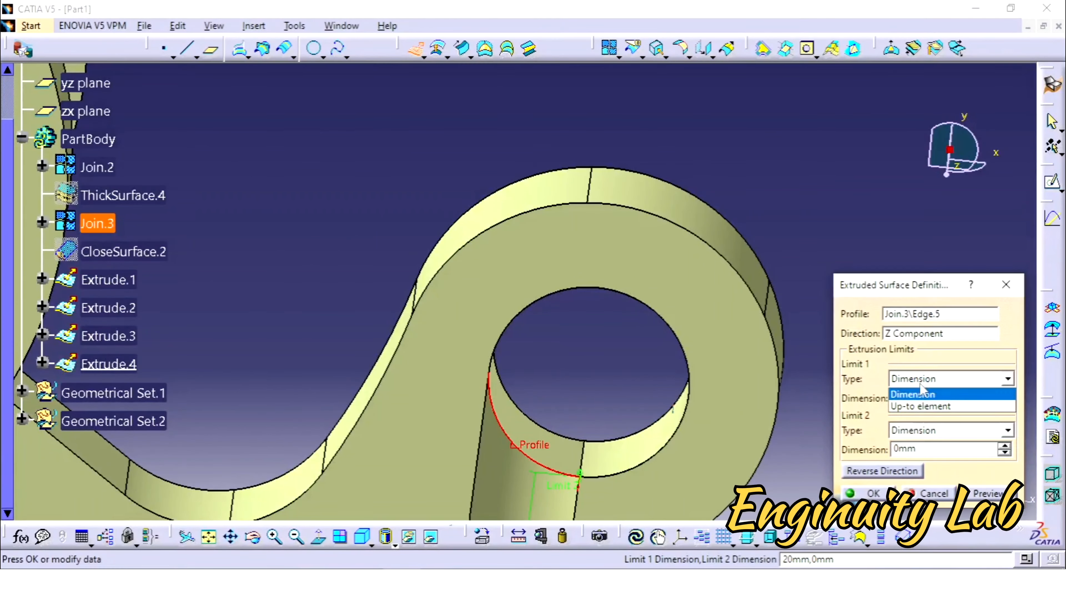
pyautogui.click(930, 413)
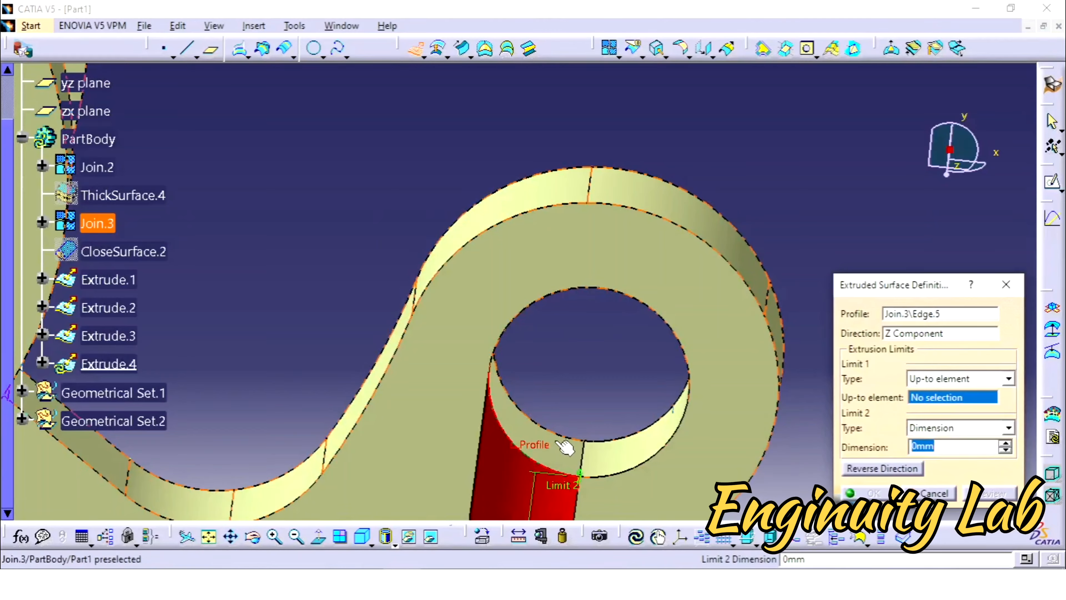
pyautogui.click(565, 448)
pyautogui.click(870, 494)
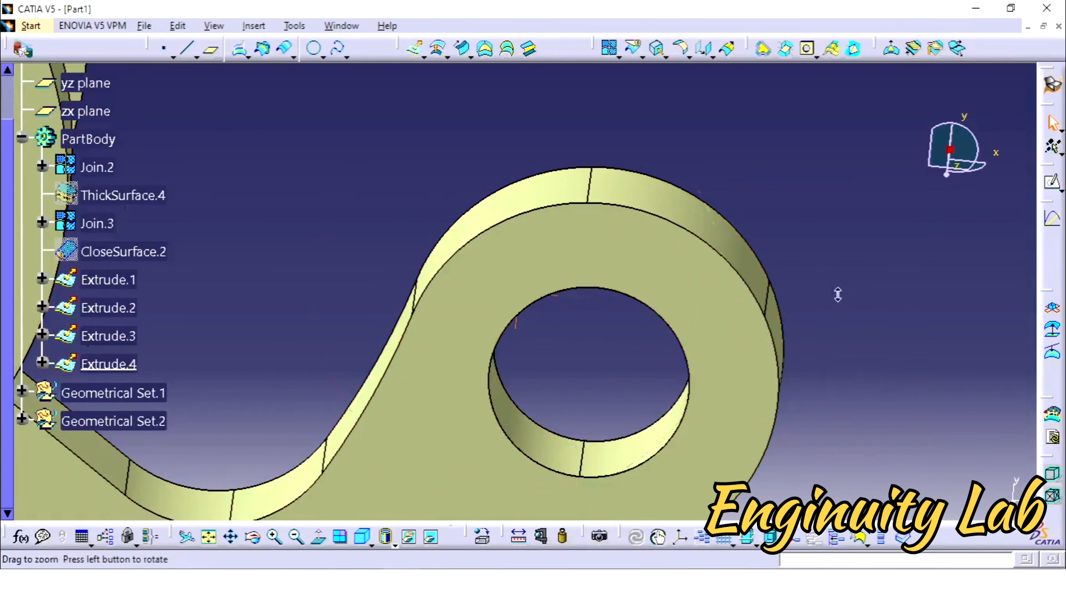
# Join the bracket surface Join.3 with the four hole-wall surfaces Extrude.1 to Extrude.4, using a 0.001 mm merging distance.
pyautogui.moveTo(838, 290); pyautogui.dragTo(571, 260, button='middle')
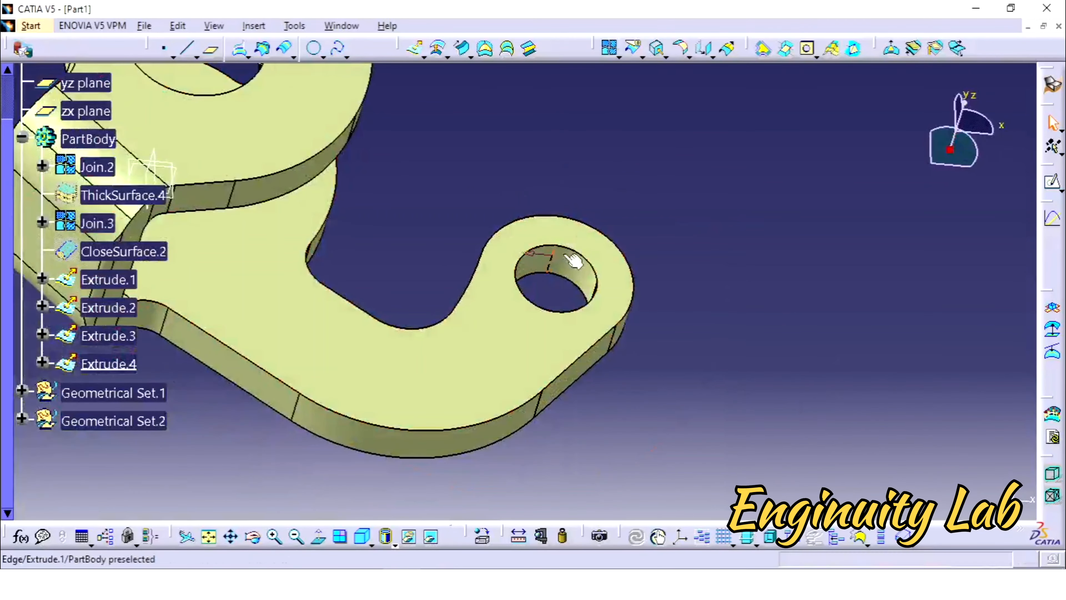
pyautogui.moveTo(626, 310); pyautogui.dragTo(814, 429, button='middle')
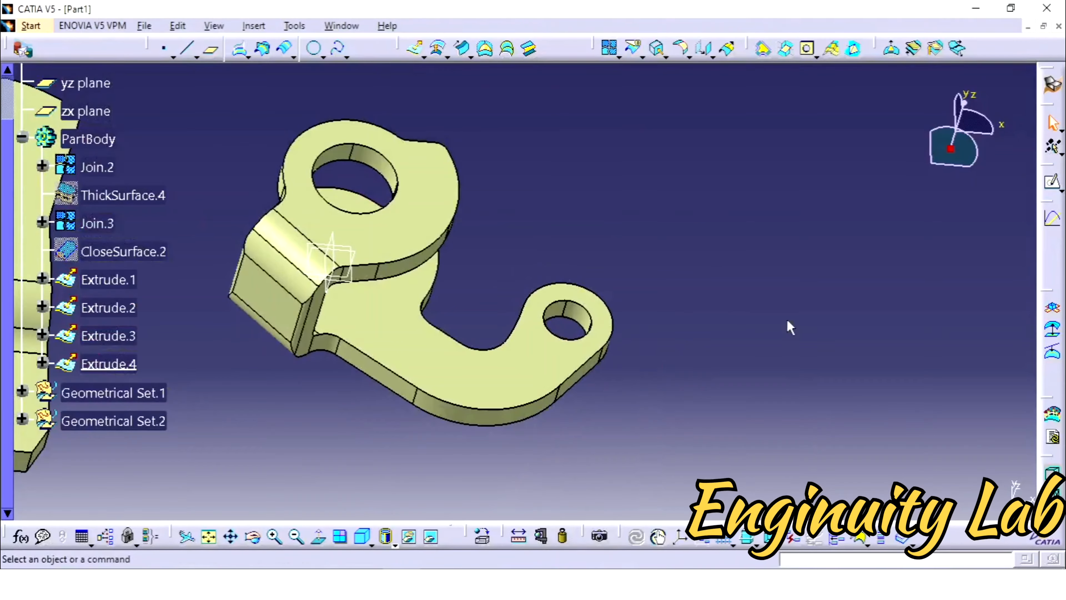
pyautogui.moveTo(791, 328); pyautogui.dragTo(757, 326, button='middle')
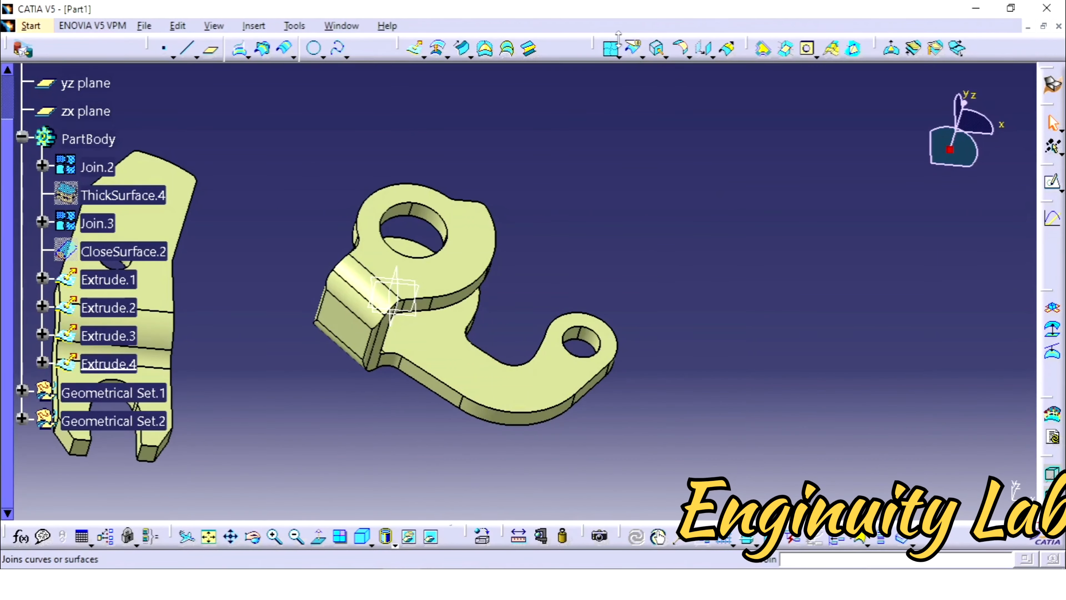
pyautogui.click(609, 48)
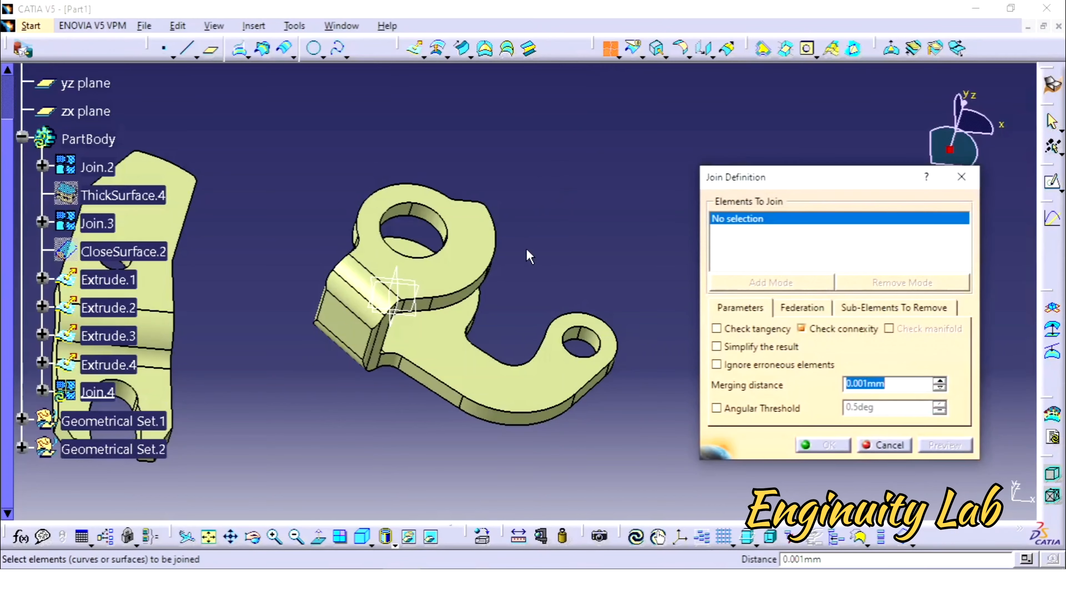
pyautogui.click(497, 271)
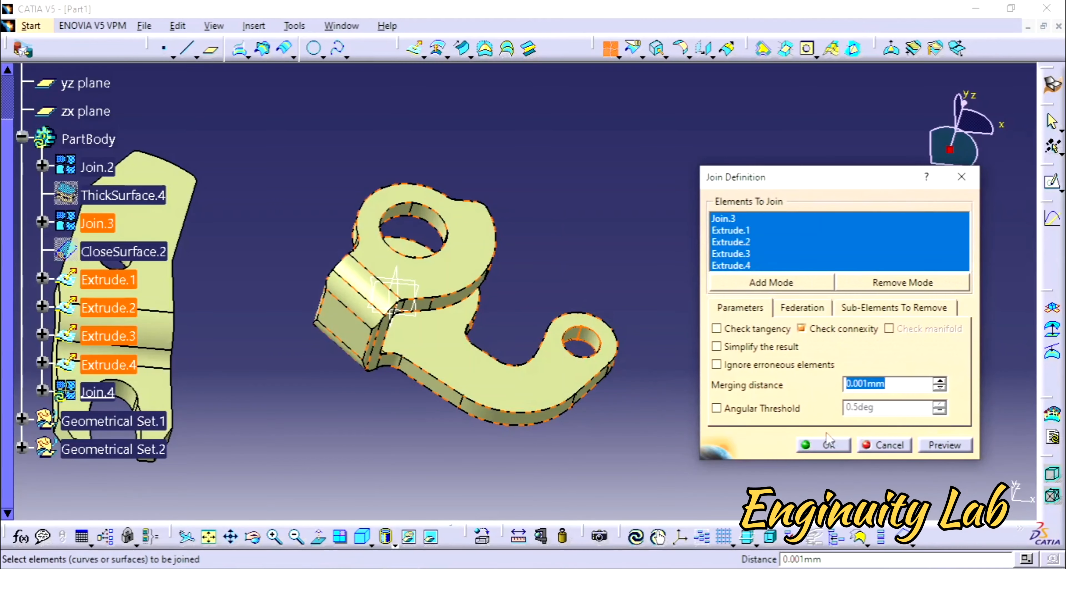
pyautogui.click(823, 445)
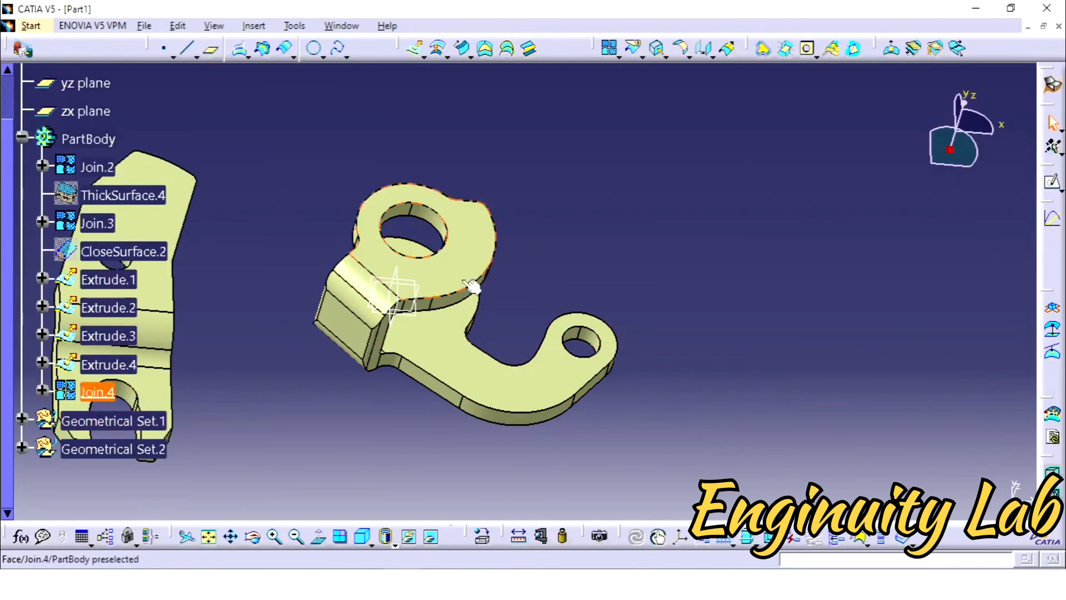
# Select the joined bracket surface Join.4 and switch to the Part Design workbench.
pyautogui.moveTo(600, 246); pyautogui.dragTo(603, 303, button='middle')
pyautogui.click(114, 393)
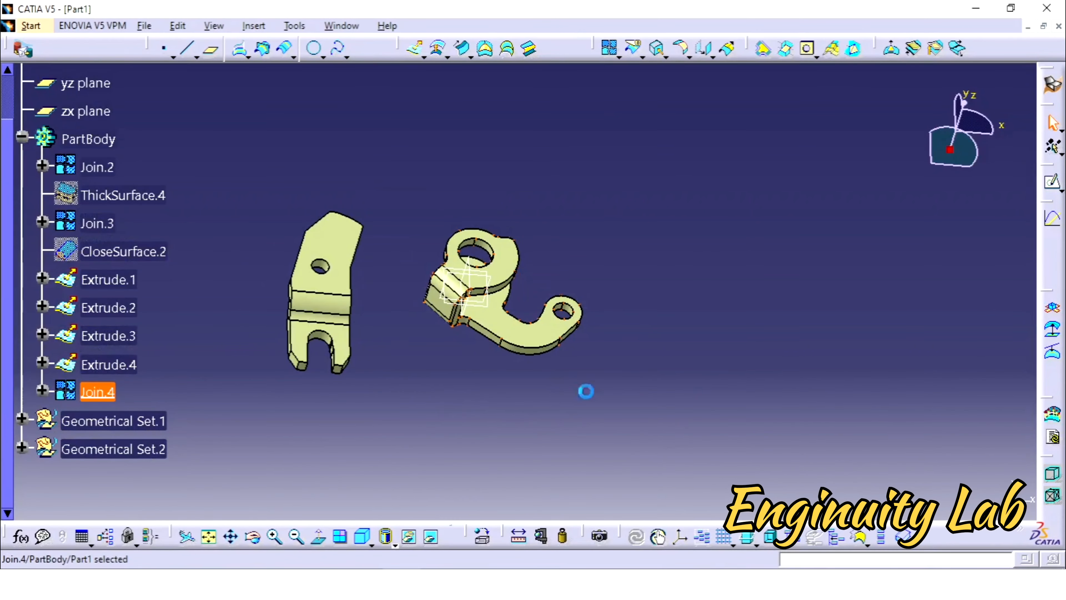
pyautogui.moveTo(585, 391); pyautogui.dragTo(548, 362, button='middle')
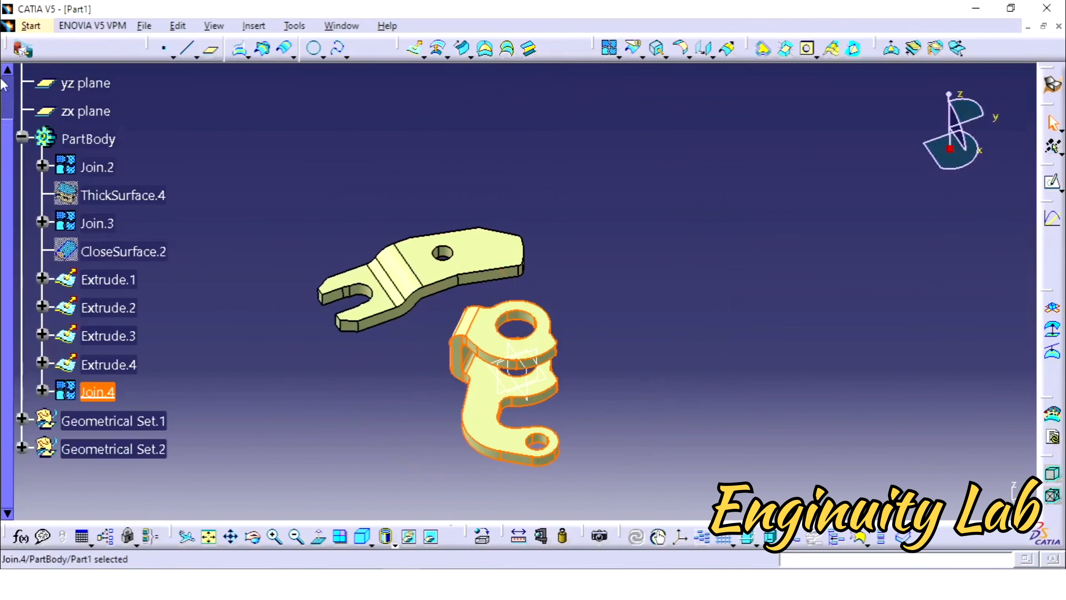
pyautogui.click(30, 26)
pyautogui.moveTo(76, 63)
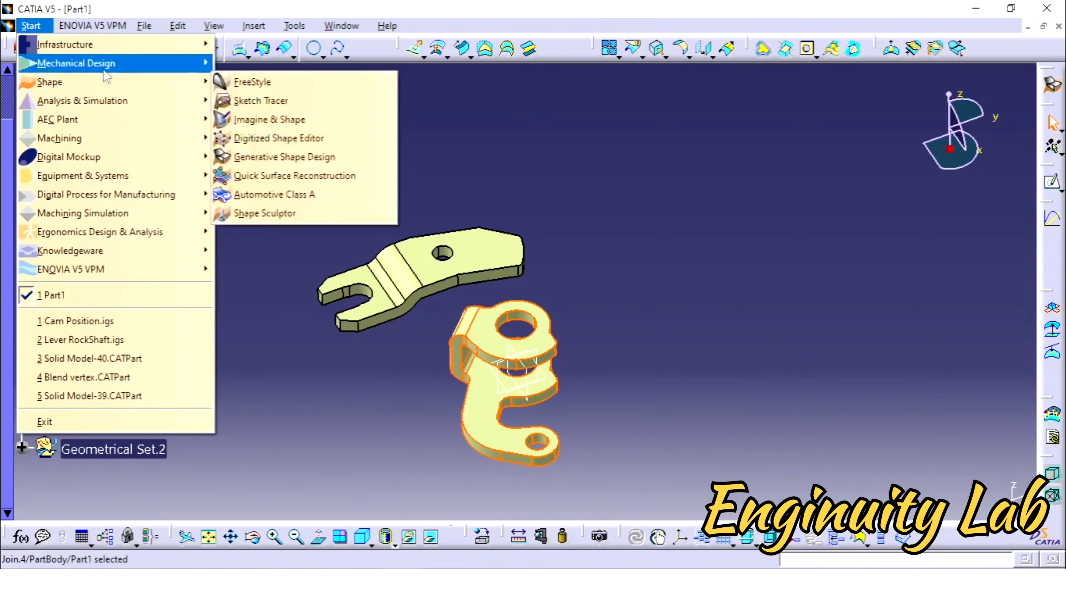
pyautogui.click(350, 67)
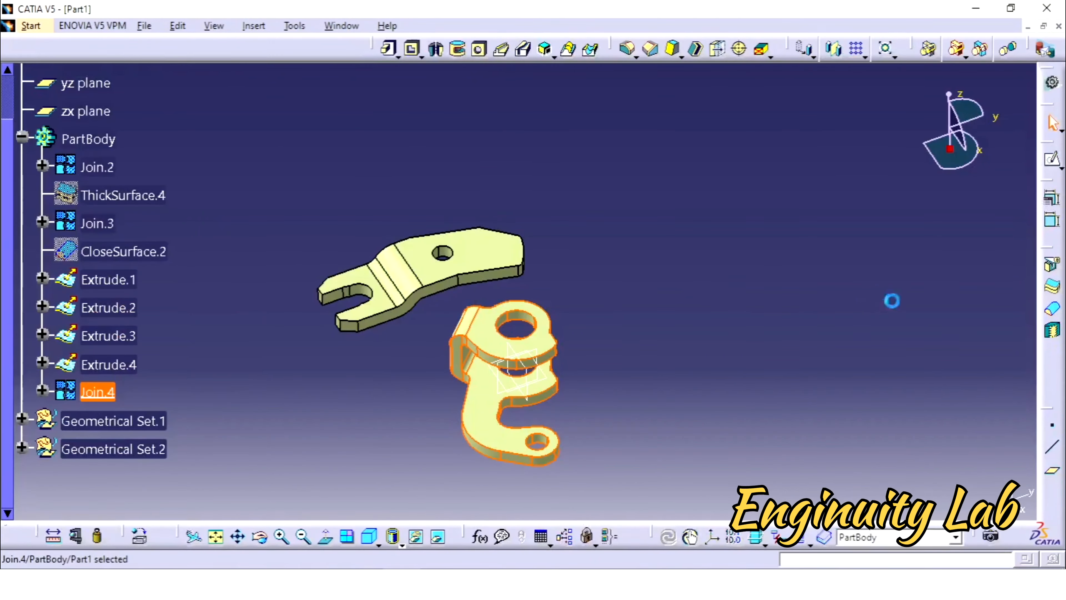
# Turn the joined bracket surface Join.4 into a solid with Close Surface.
pyautogui.click(1054, 314)
pyautogui.moveTo(643, 383); pyautogui.dragTo(680, 312, button='middle')
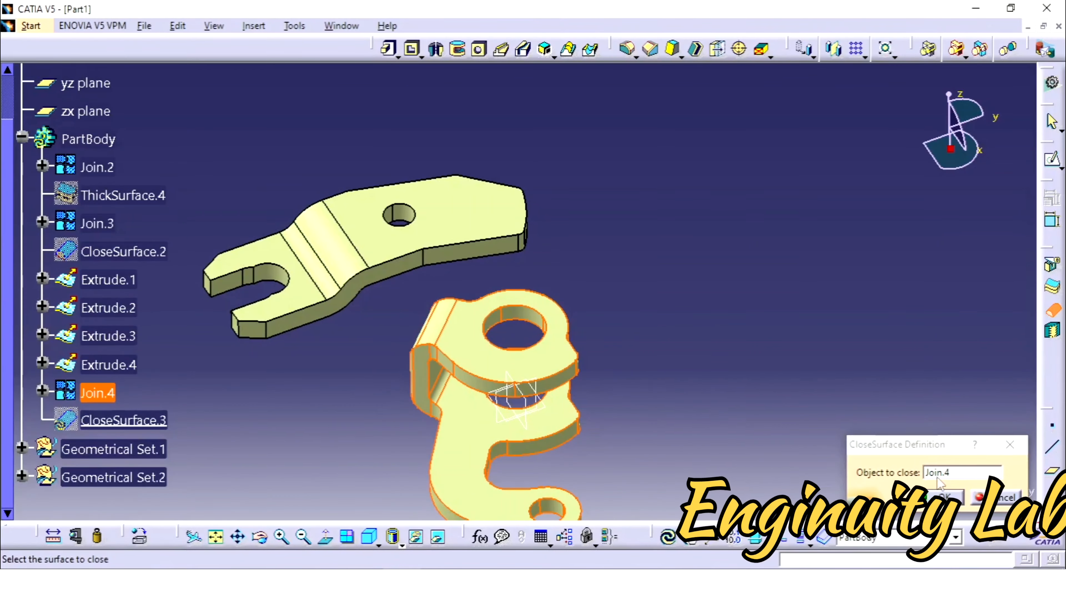
pyautogui.click(942, 498)
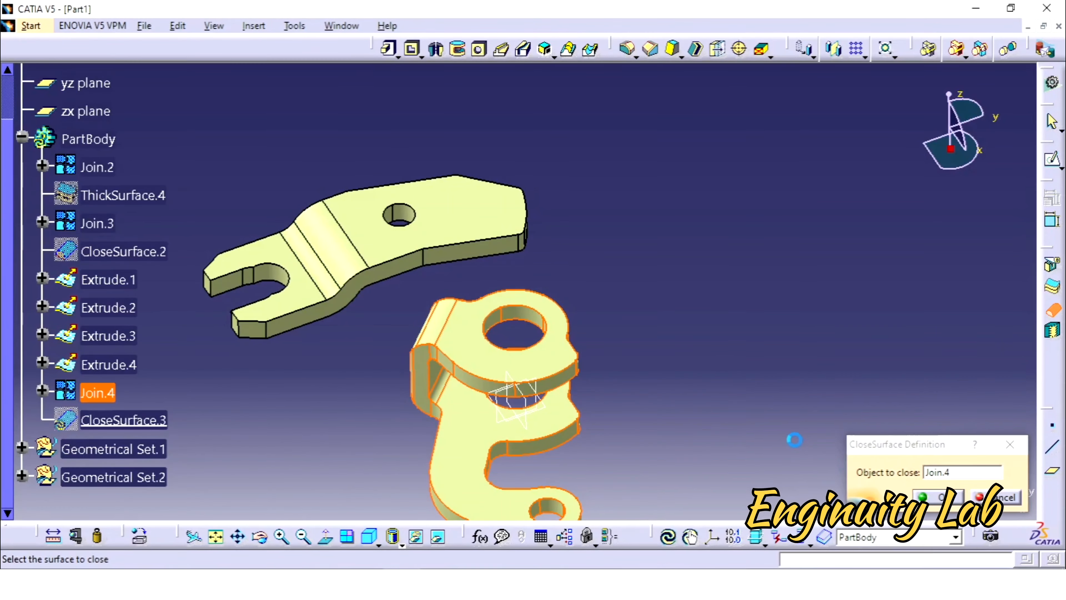
pyautogui.click(784, 413)
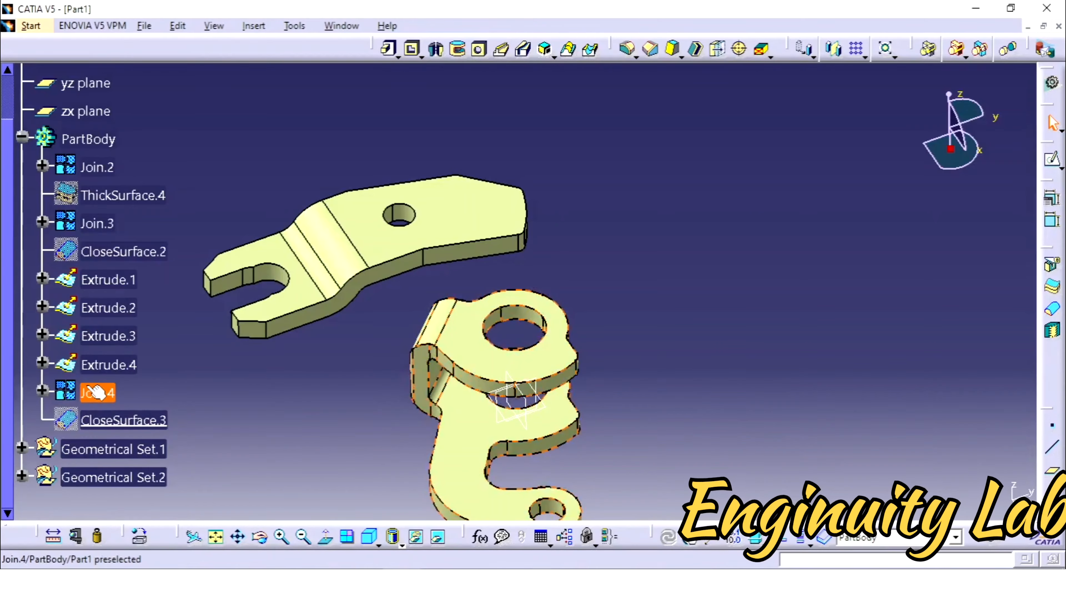
# Hide the joined surface Join.4 and show the closed bracket solid CloseSurface.3.
pyautogui.rightClick(97, 392)
pyautogui.click(142, 116)
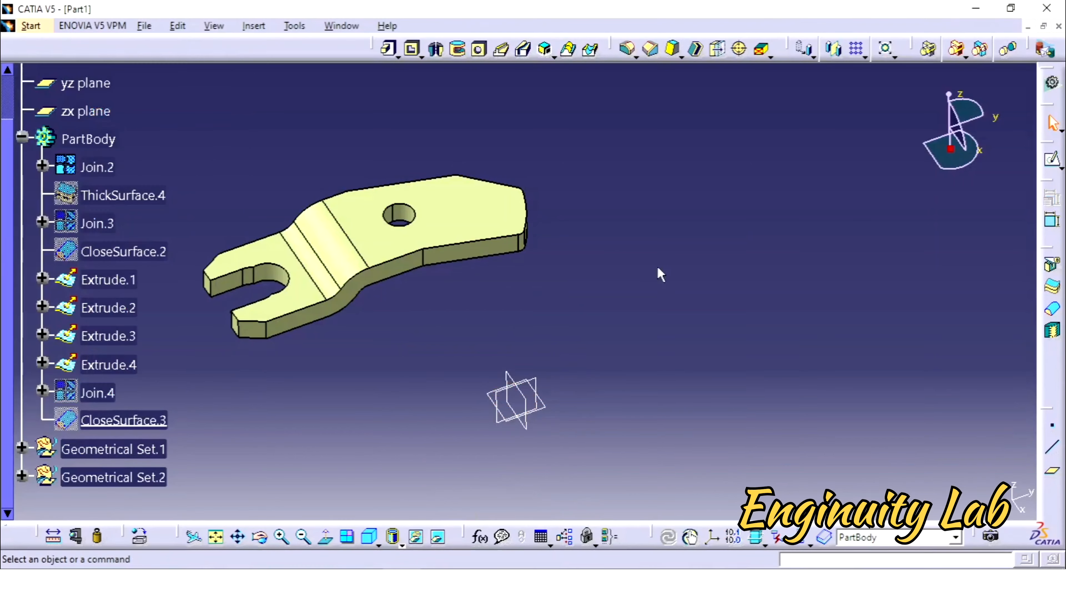
pyautogui.click(121, 420)
pyautogui.rightClick(126, 420)
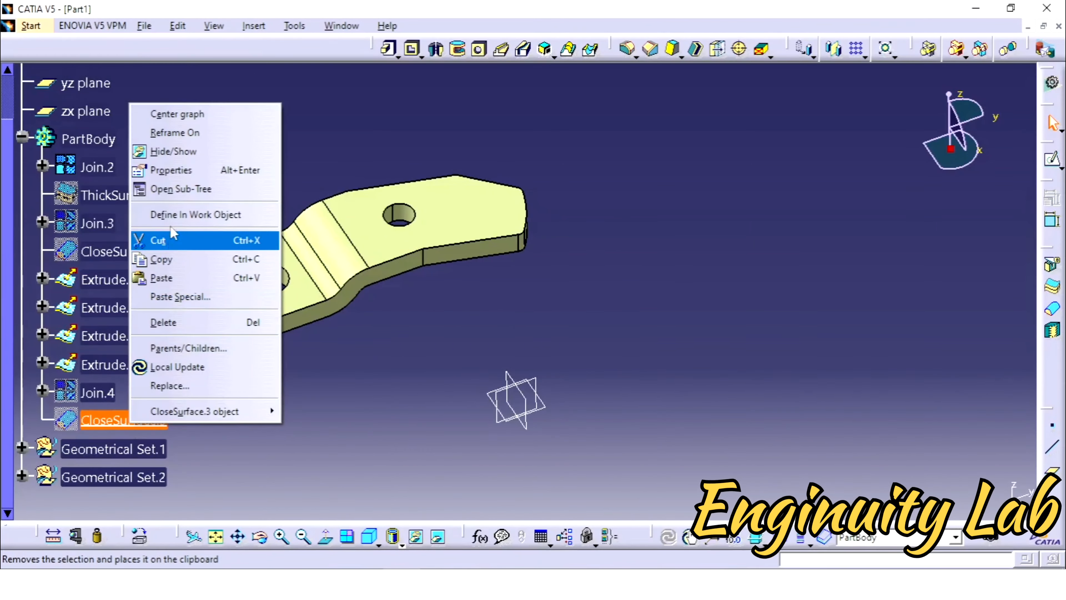
pyautogui.click(143, 151)
# Delete the earlier bracket solid CloseSurface.2, whose small hole is filled, and inspect the remaining solid's small hole.
pyautogui.moveTo(626, 278); pyautogui.dragTo(651, 219, button='middle')
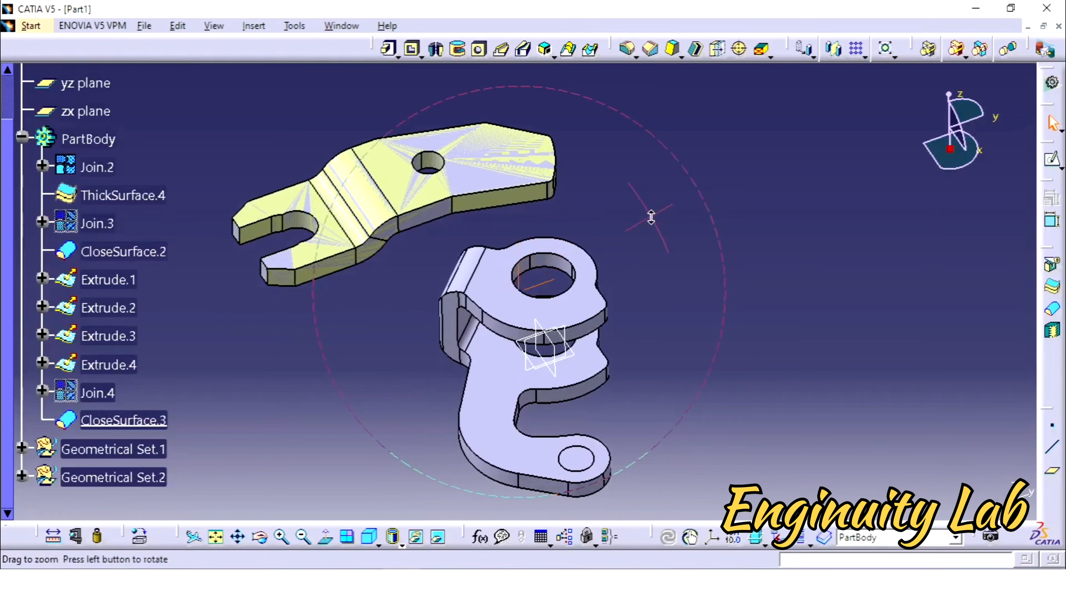
pyautogui.rightClick(141, 252)
pyautogui.click(197, 468)
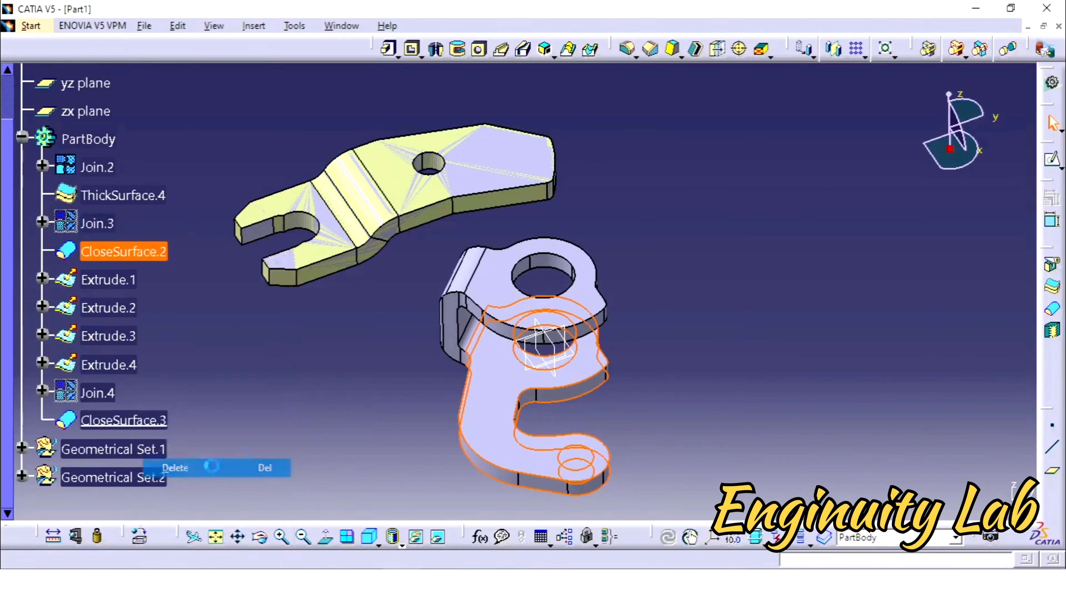
pyautogui.moveTo(486, 319); pyautogui.dragTo(550, 433, button='middle')
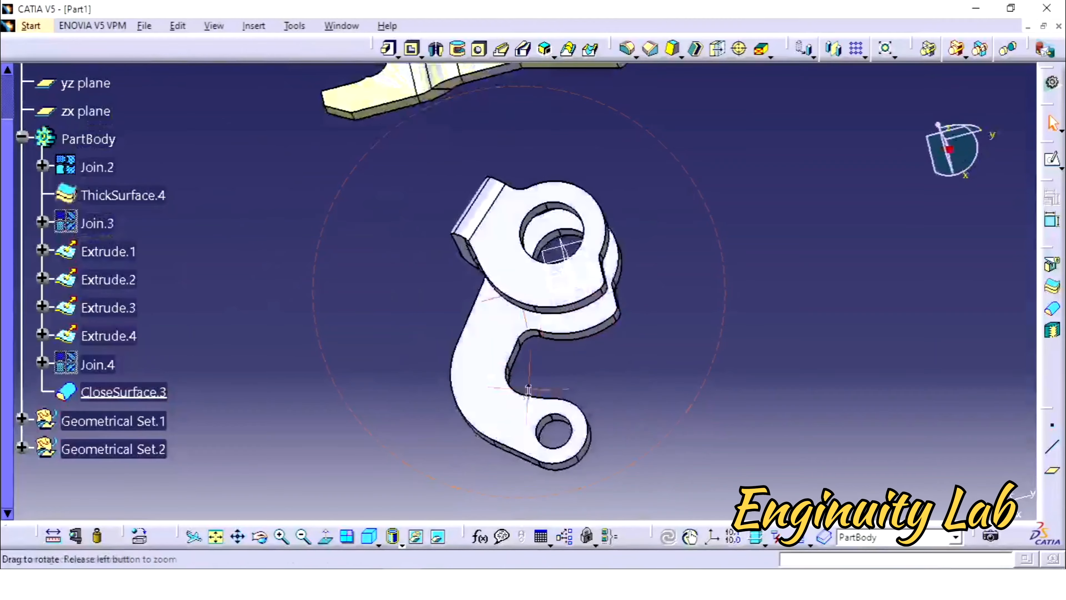
pyautogui.moveTo(674, 336); pyautogui.dragTo(694, 286, button='middle')
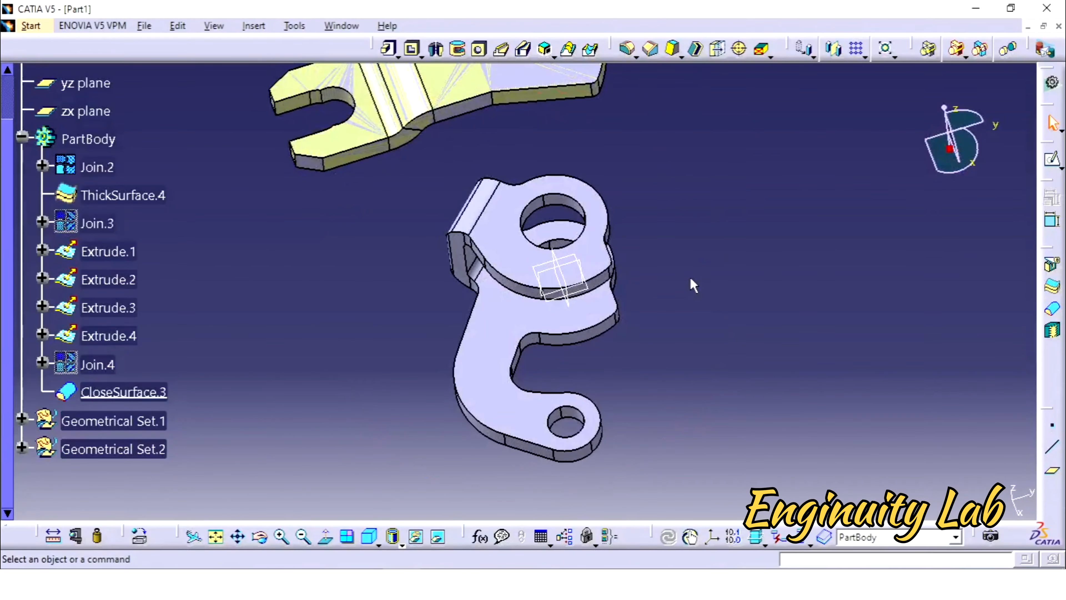